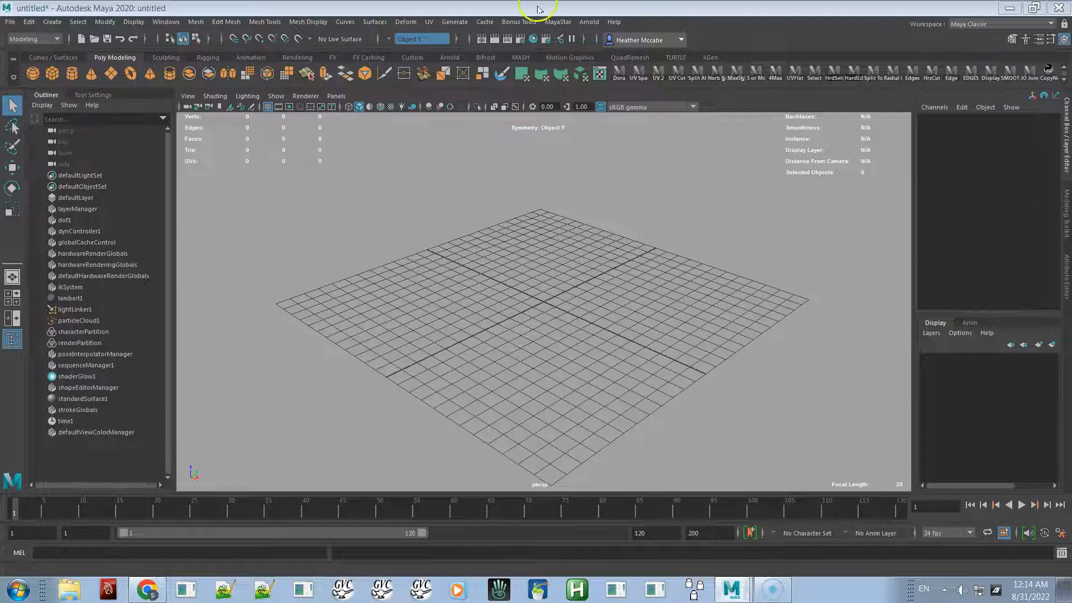
# - Activate the FEMALE - Bento Linden avatar in the scene
pyautogui.click(552, 23)
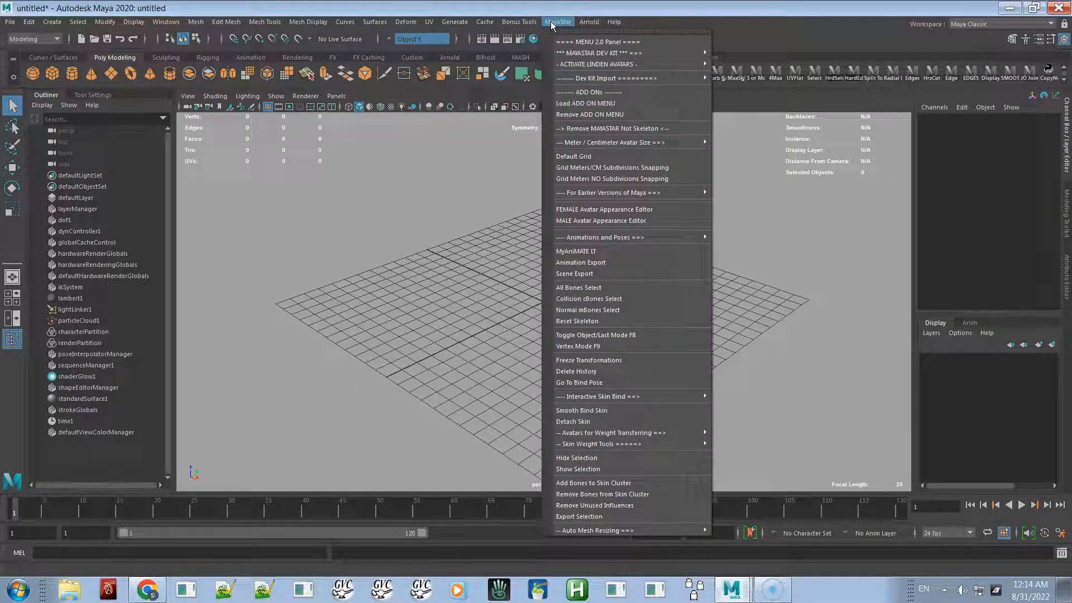
pyautogui.moveTo(642, 53)
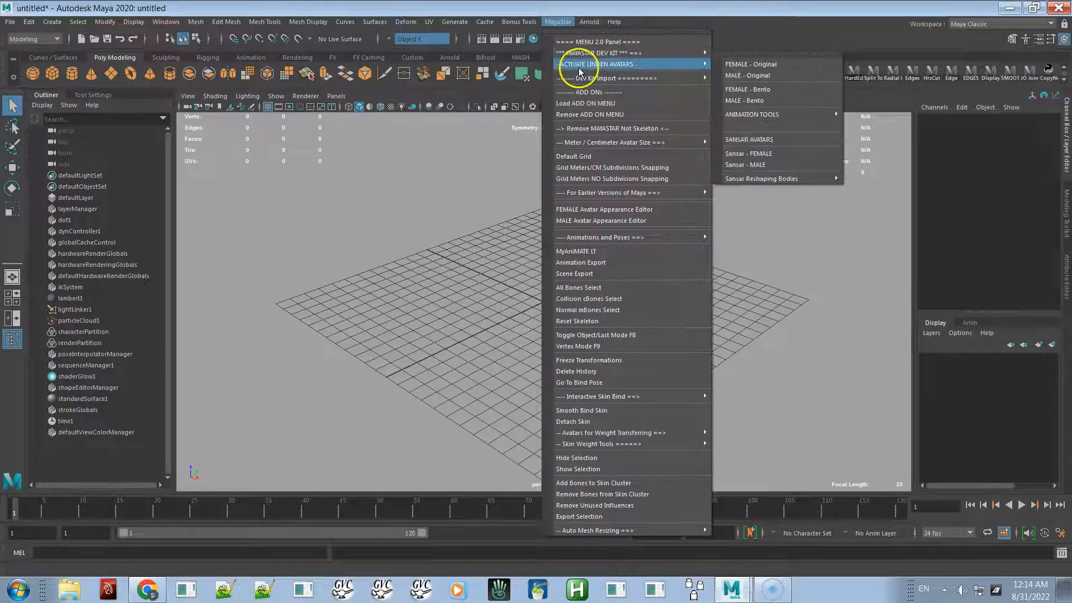
pyautogui.moveTo(693, 69)
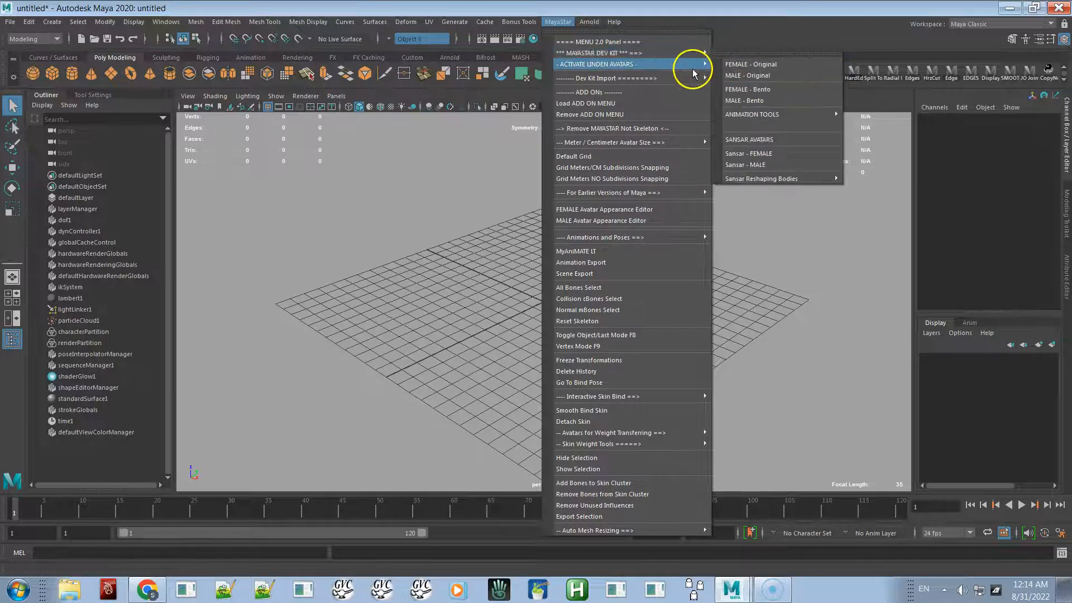
pyautogui.click(744, 90)
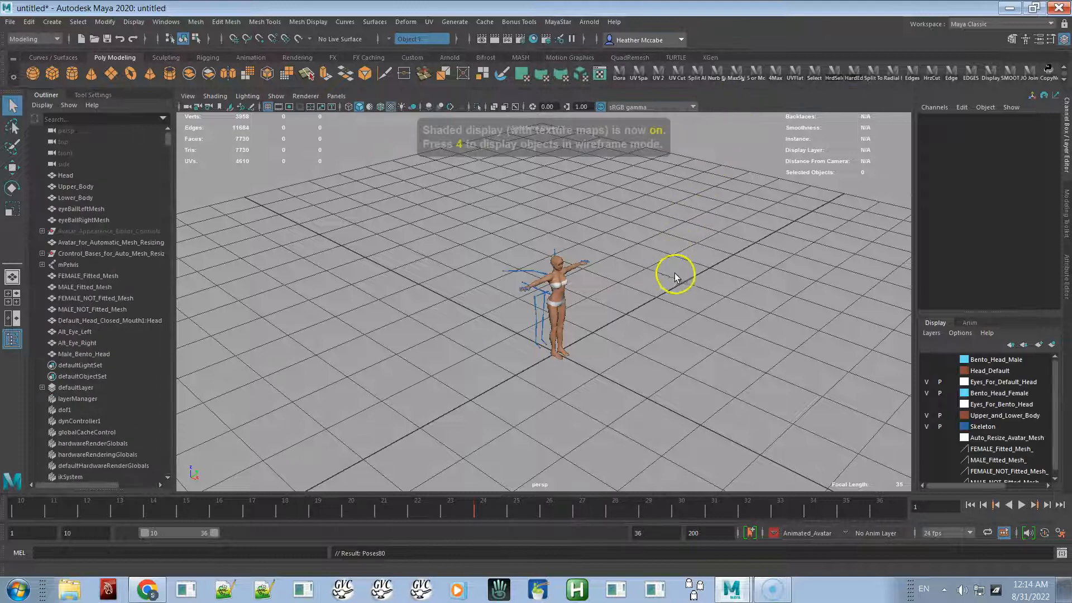
# - Open the MyAniMATE IT tool window for the avatar
pyautogui.keyDown('alt'); pyautogui.moveTo(665, 278); pyautogui.dragTo(504, 266); pyautogui.keyUp('alt')
pyautogui.keyDown('alt'); pyautogui.moveTo(504, 266); pyautogui.dragTo(716, 293, button='right'); pyautogui.keyUp('alt')
pyautogui.keyDown('alt'); pyautogui.moveTo(717, 293); pyautogui.dragTo(986, 203); pyautogui.keyUp('alt')
pyautogui.moveTo(691, 276)
pyautogui.keyDown('alt'); pyautogui.mouseDown()
pyautogui.moveTo(682, 304)
pyautogui.moveTo(763, 277)
pyautogui.moveTo(756, 258)
pyautogui.moveTo(737, 282)
pyautogui.moveTo(692, 282)
pyautogui.mouseUp(); pyautogui.keyUp('alt')
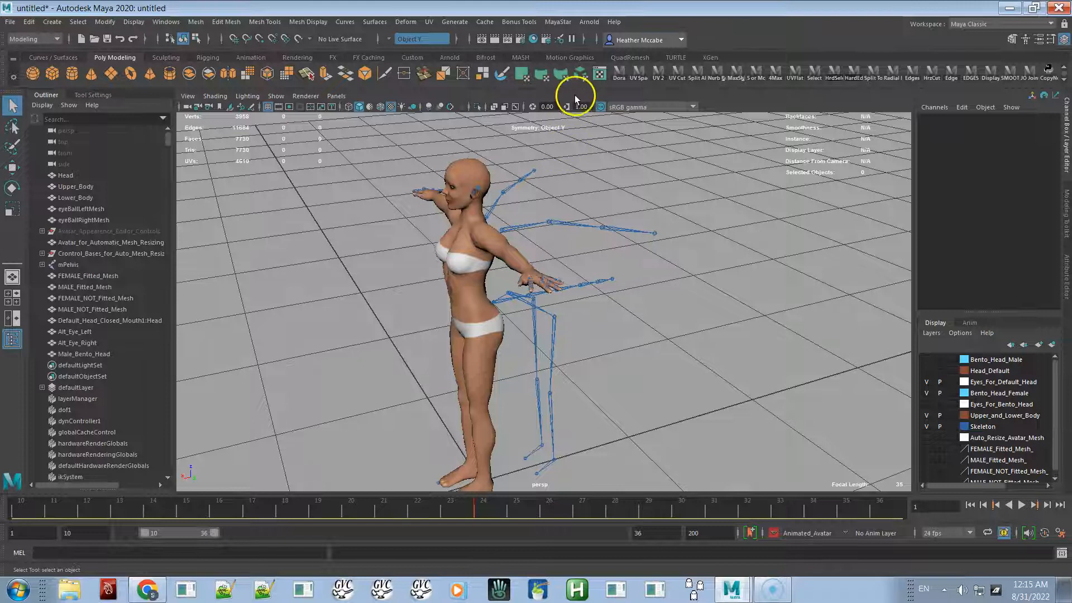
pyautogui.click(555, 23)
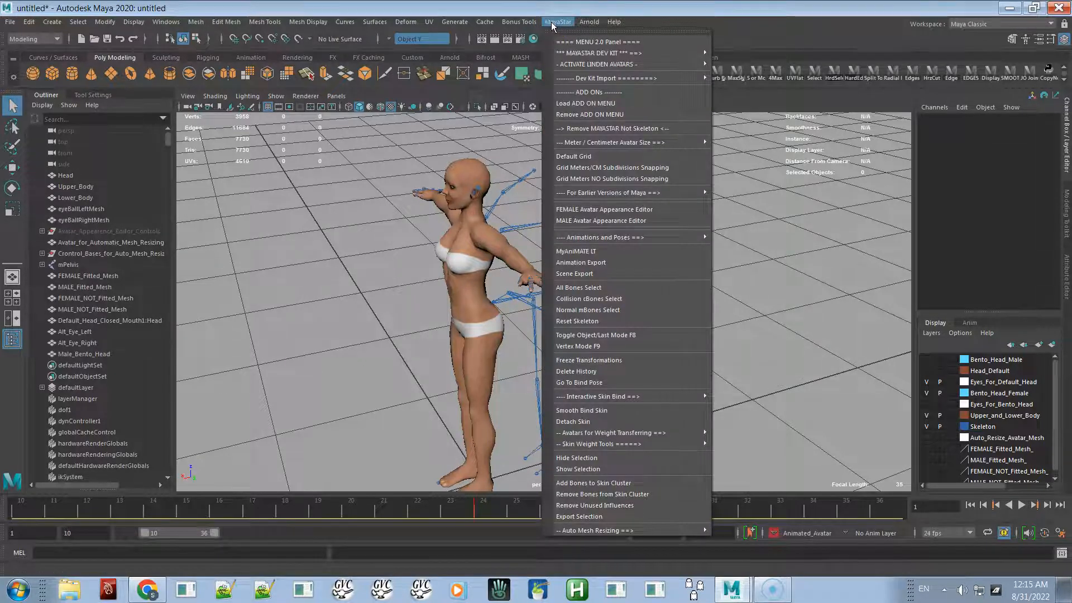
pyautogui.click(576, 44)
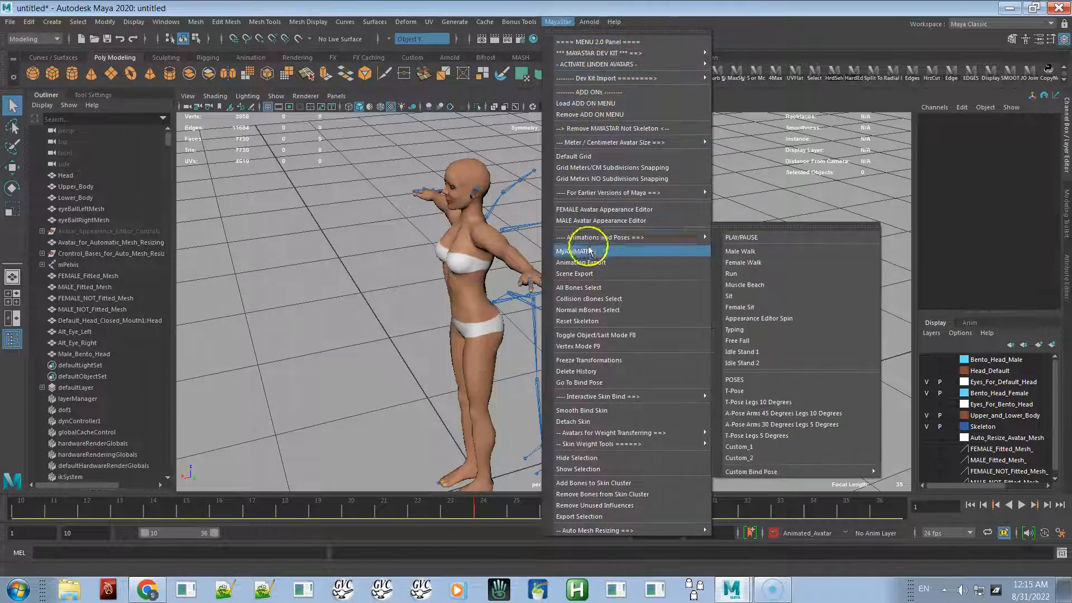
pyautogui.click(570, 253)
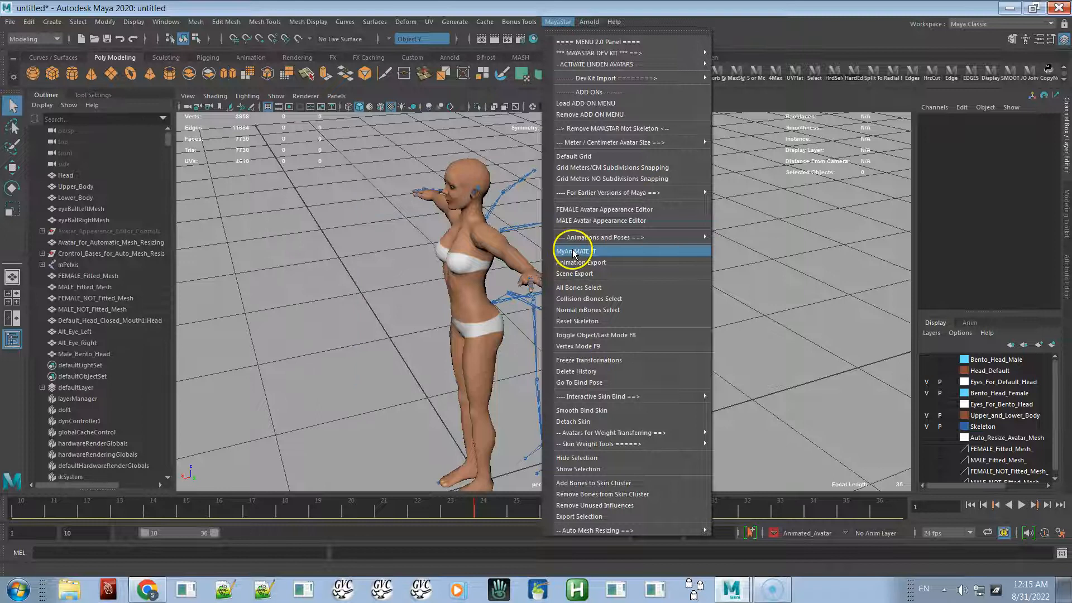
pyautogui.click(482, 277)
pyautogui.click(476, 233)
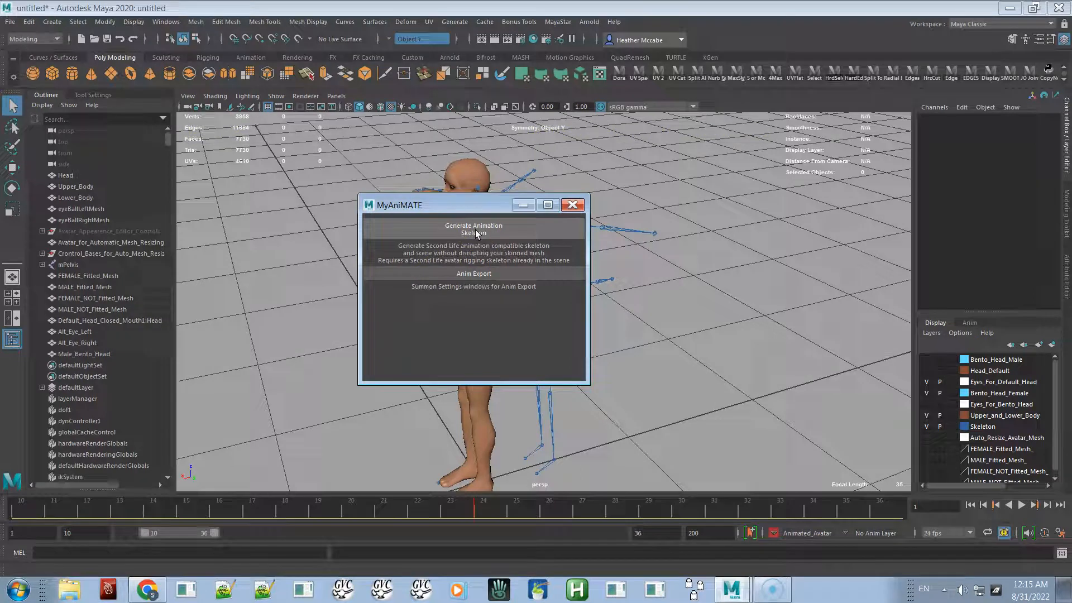
# - Generate the animation skeleton, answering YES for collision volume bones, choosing Anim output and a HIK rig
pyautogui.click(476, 232)
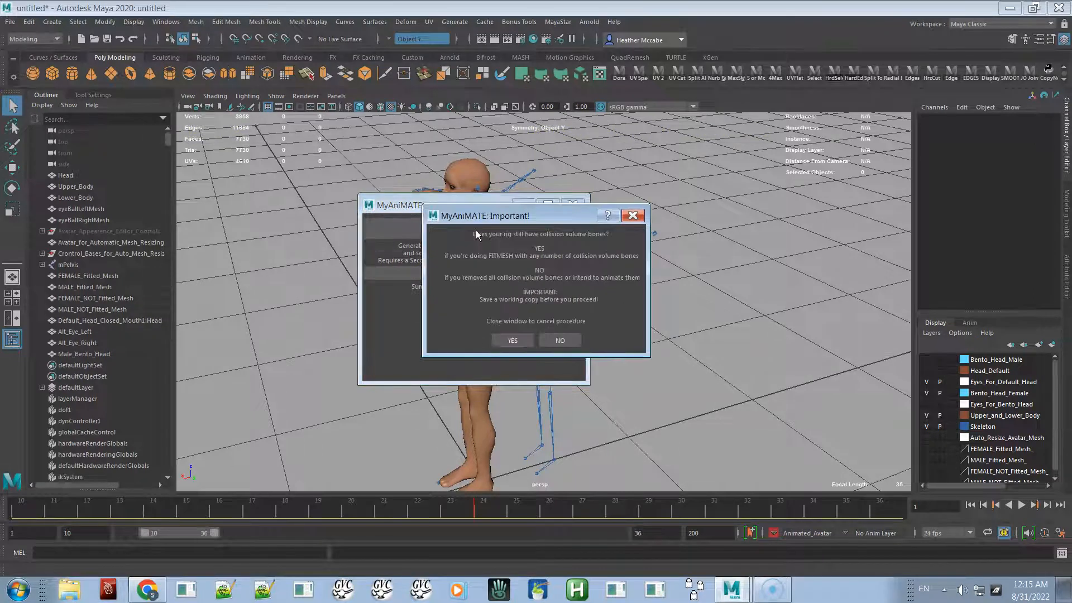
pyautogui.click(516, 343)
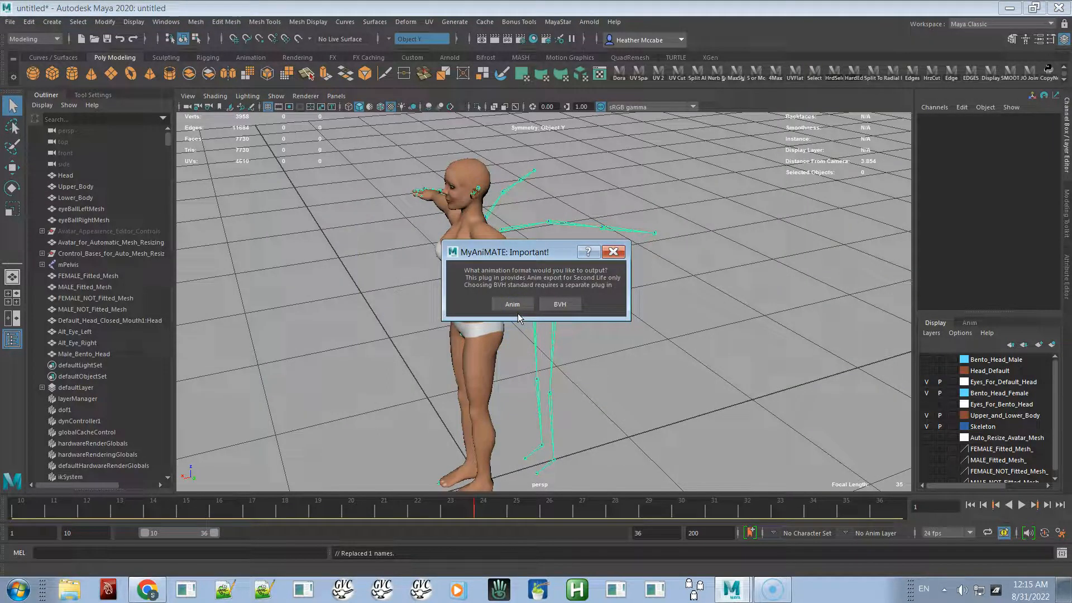
pyautogui.click(518, 308)
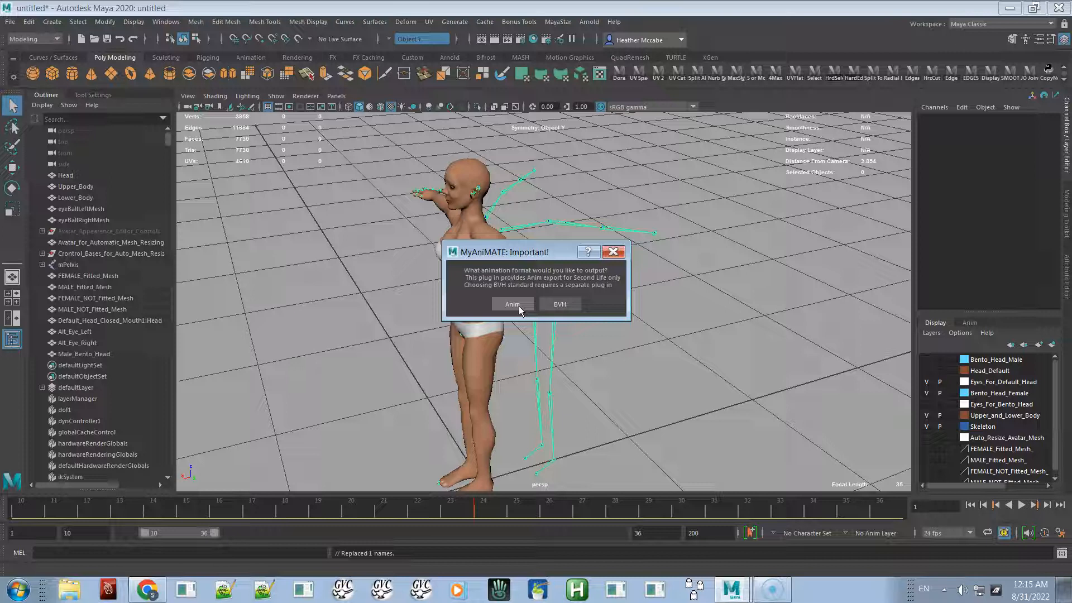
pyautogui.click(567, 306)
pyautogui.click(512, 307)
pyautogui.click(510, 303)
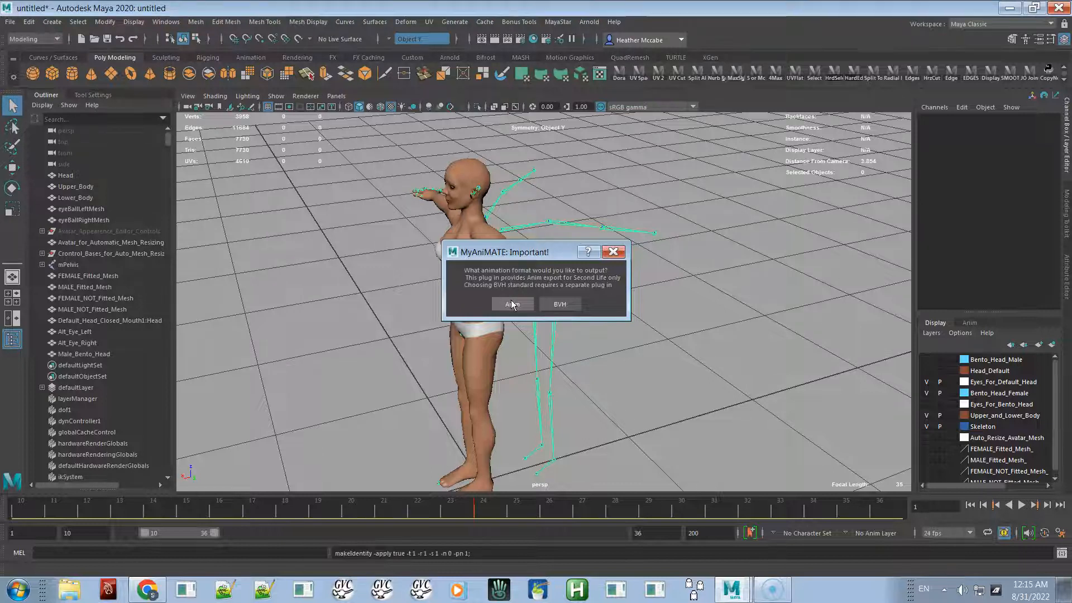
pyautogui.click(515, 309)
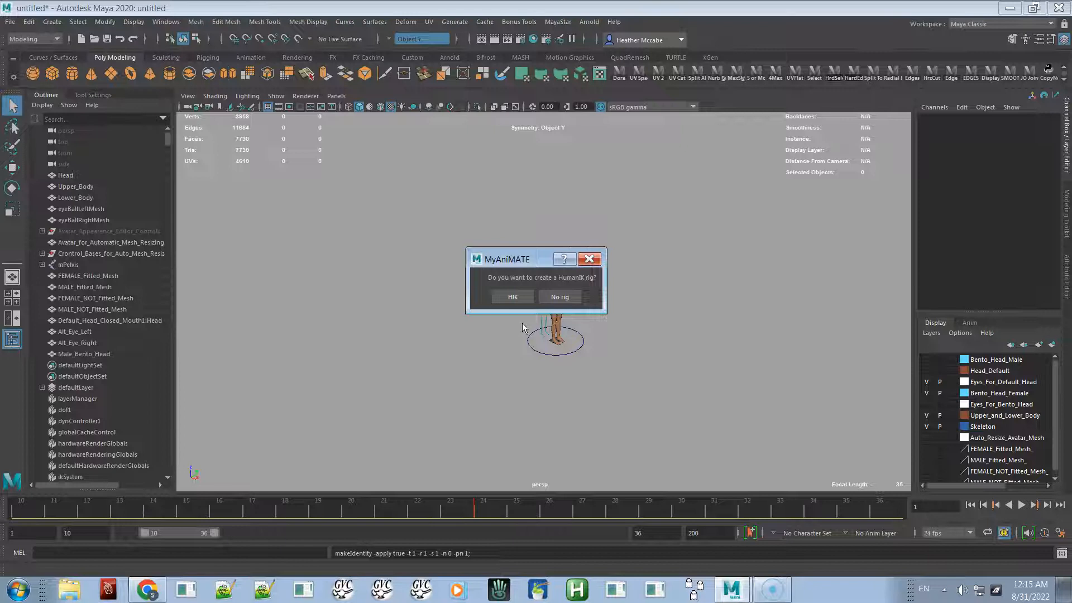
pyautogui.moveTo(517, 300); pyautogui.dragTo(505, 363)
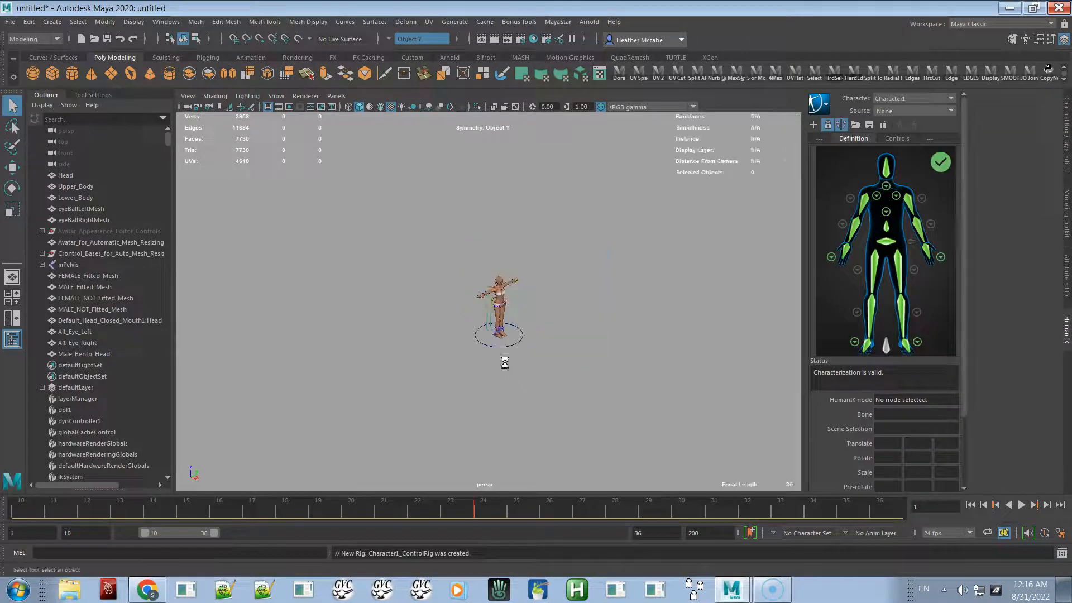
# - Apply the ANIMATE (Bento) FEMALE animation tool to the avatar
pyautogui.click(557, 319)
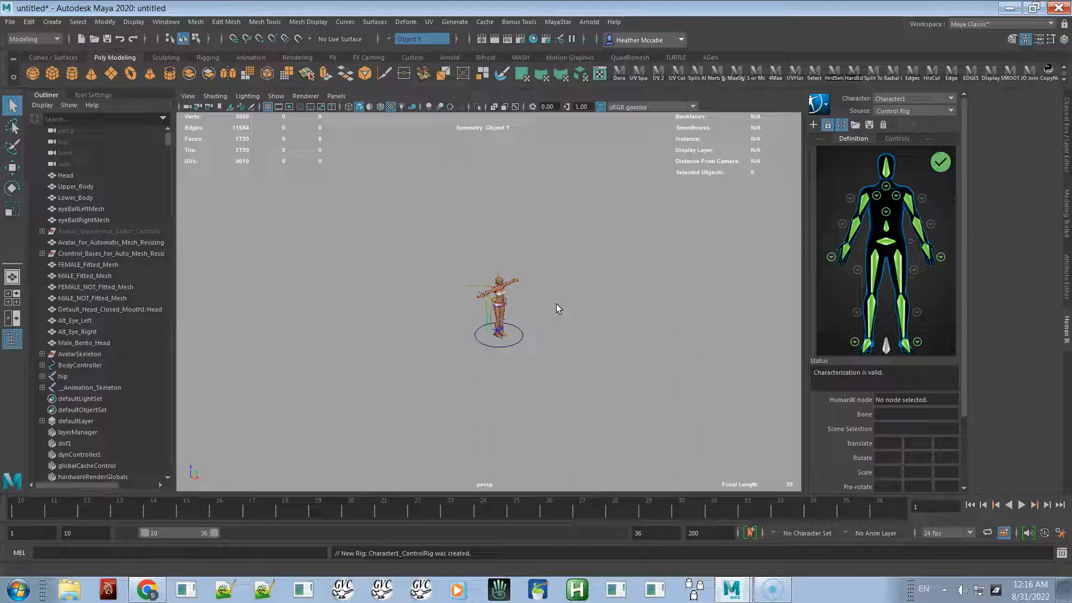
pyautogui.keyDown('alt'); pyautogui.moveTo(469, 289); pyautogui.dragTo(945, 282, button='right'); pyautogui.keyUp('alt')
pyautogui.keyDown('alt'); pyautogui.moveTo(576, 330); pyautogui.dragTo(555, 358, button='middle'); pyautogui.keyUp('alt')
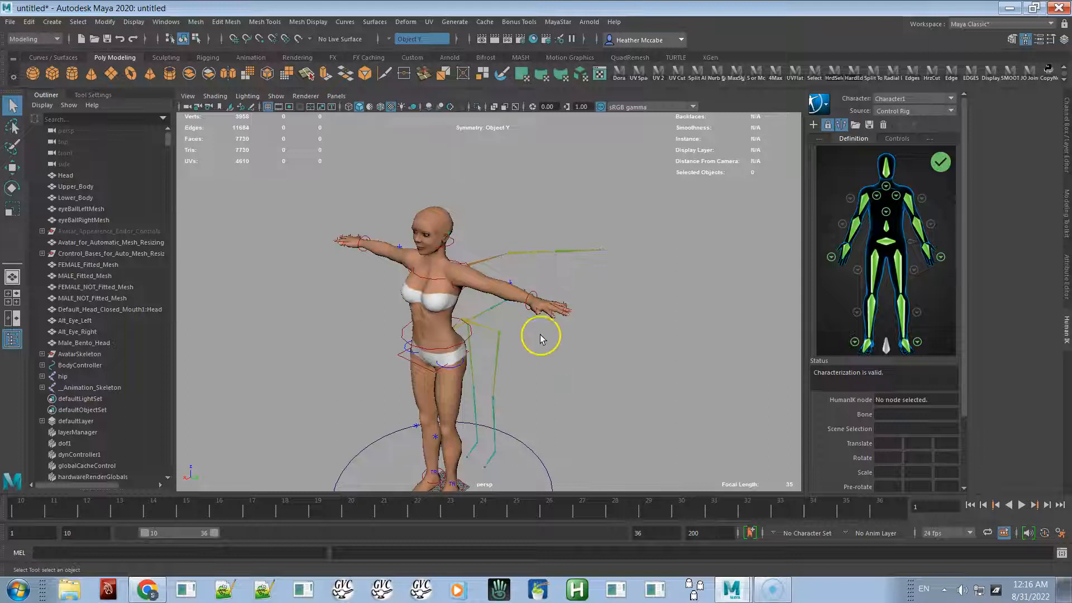
pyautogui.click(556, 22)
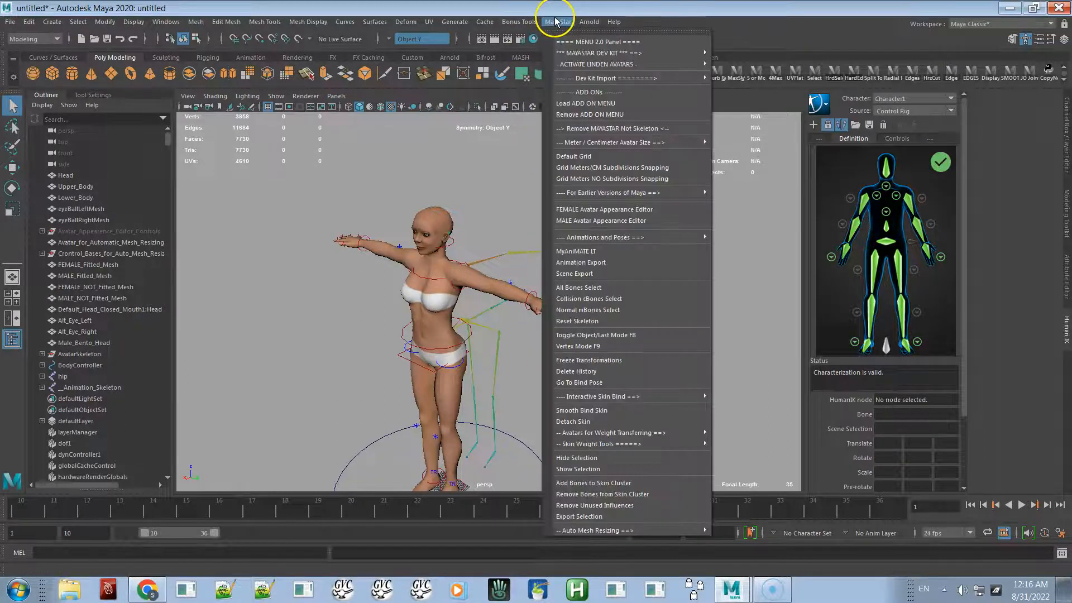
pyautogui.click(624, 63)
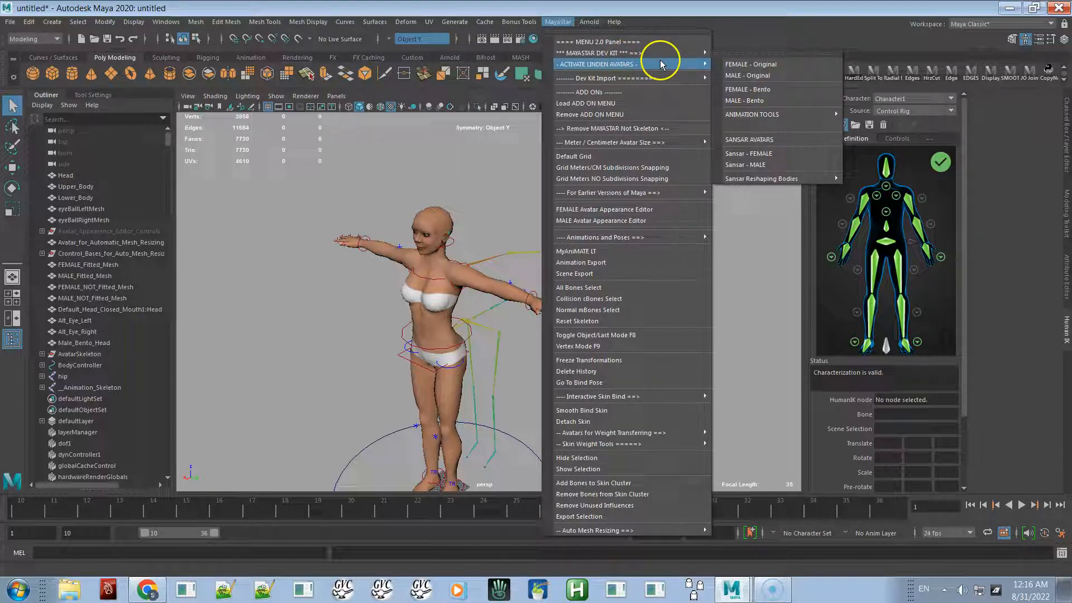
pyautogui.moveTo(761, 116)
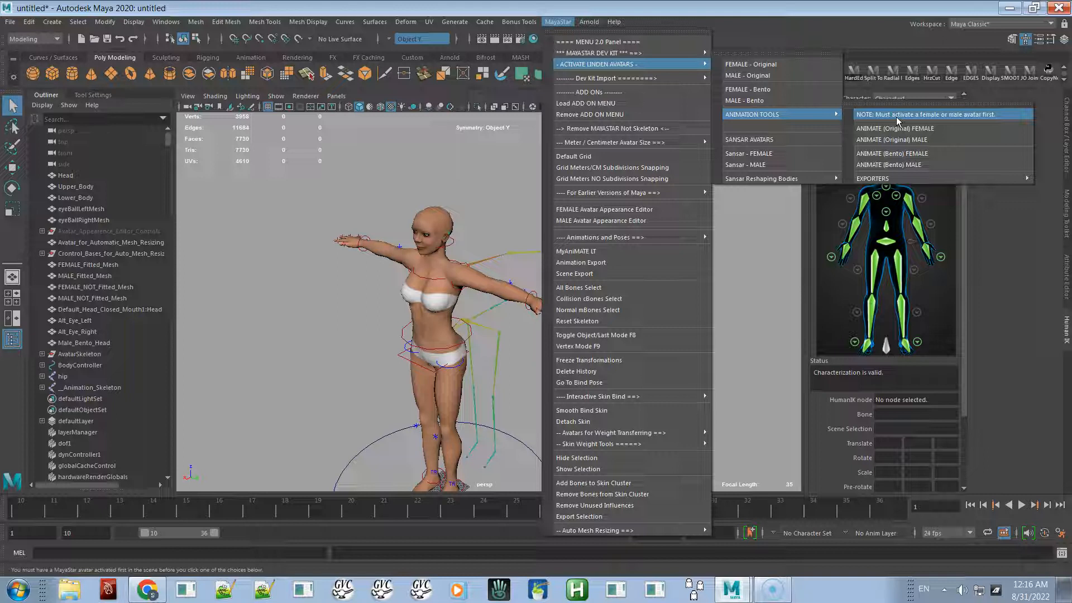
pyautogui.click(902, 159)
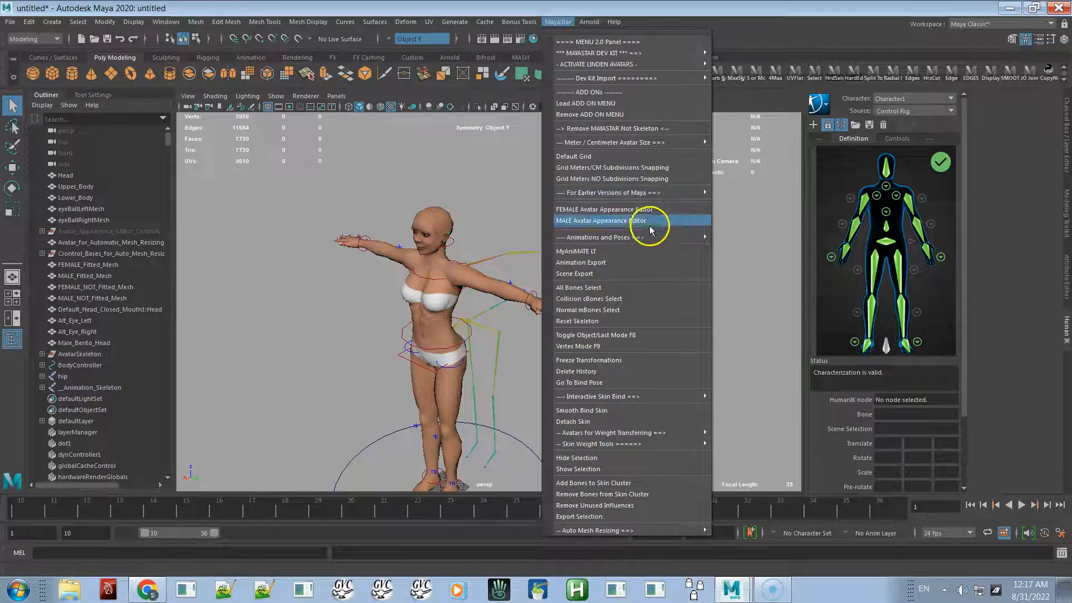
pyautogui.moveTo(604, 240)
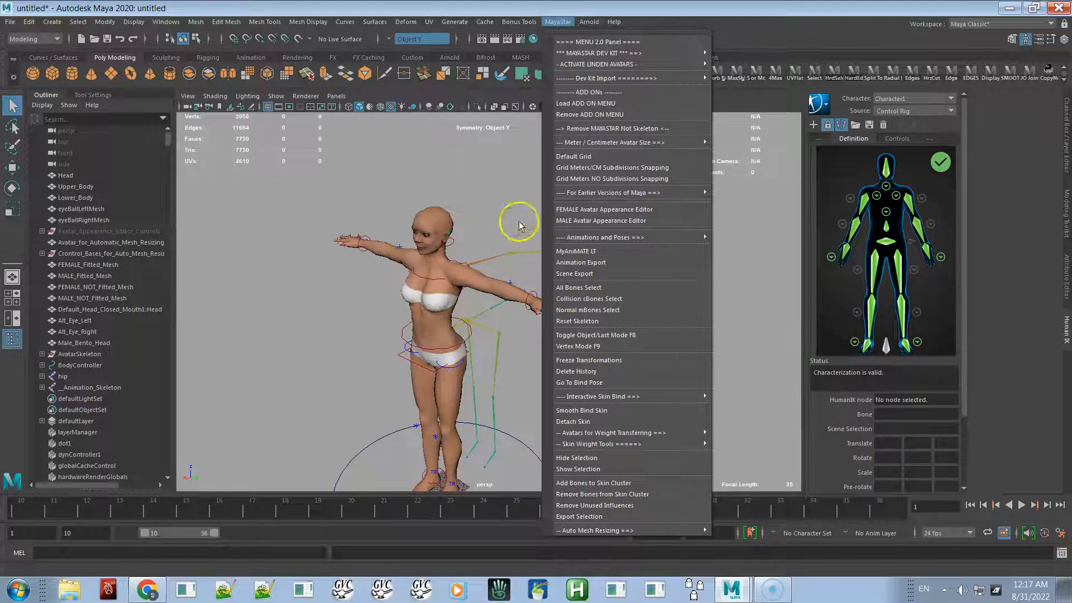
pyautogui.click(730, 102)
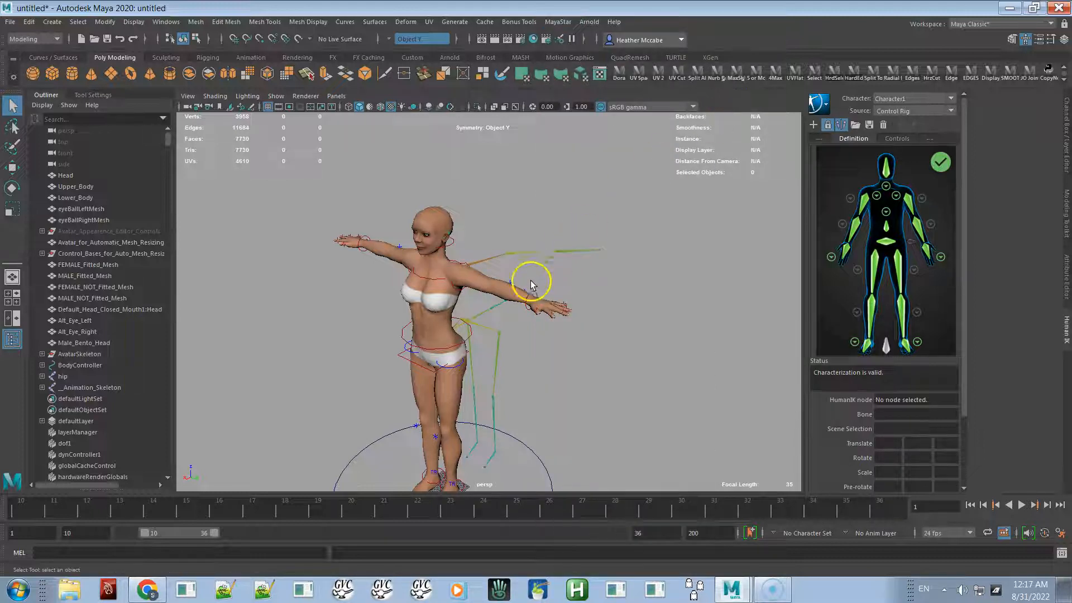
# - Extend the playback range so it starts at frame 1
pyautogui.keyDown('alt'); pyautogui.moveTo(530, 280); pyautogui.dragTo(555, 206, button='right'); pyautogui.keyUp('alt')
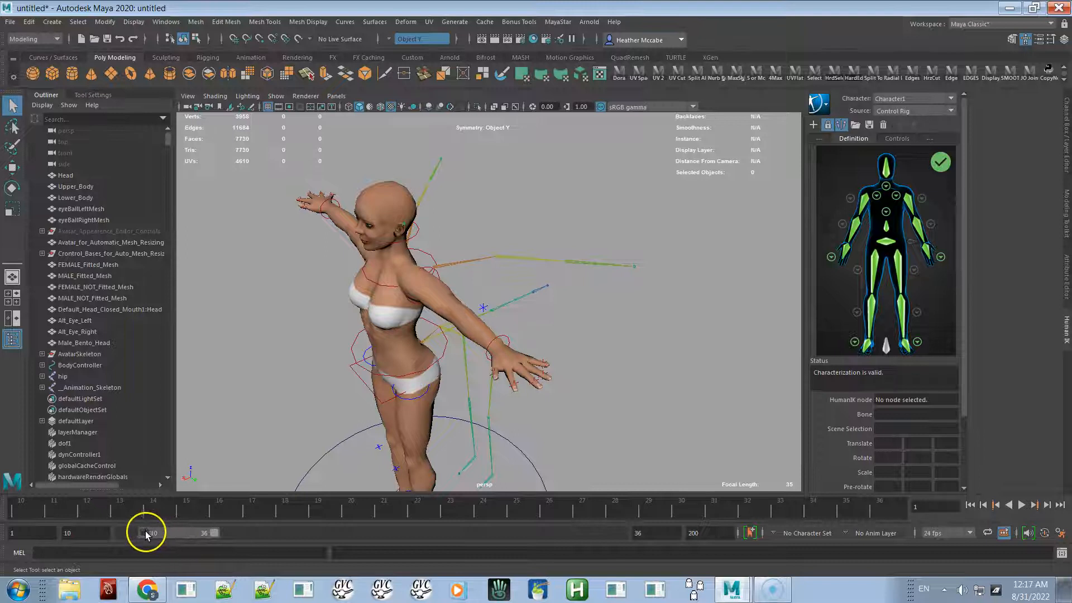
pyautogui.moveTo(148, 533); pyautogui.dragTo(124, 532)
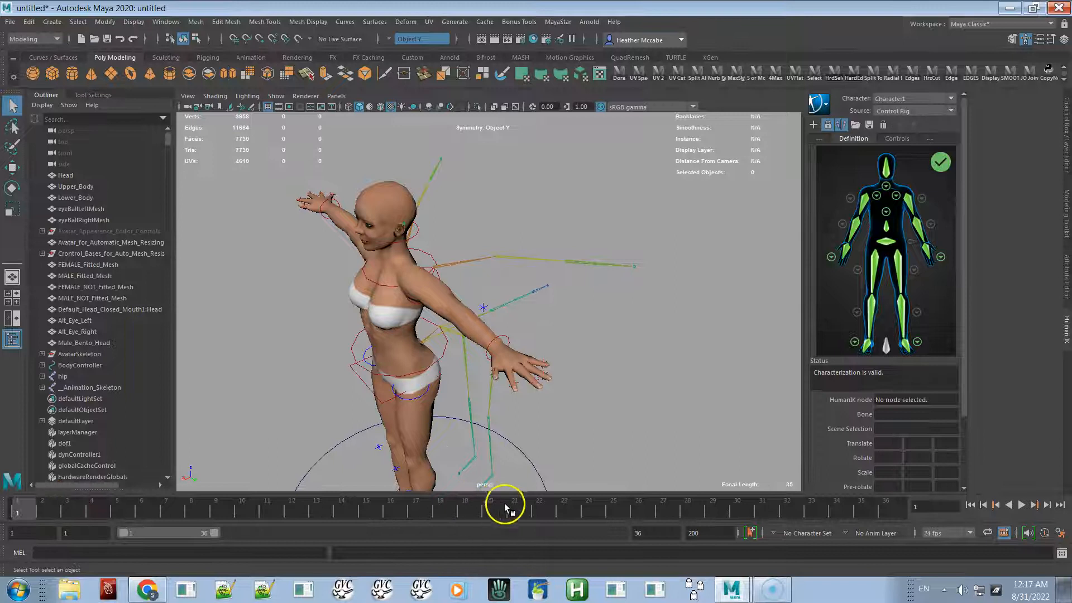
# - Show the Channel Box and select the wing joints on the avatar's back
pyautogui.click(464, 259)
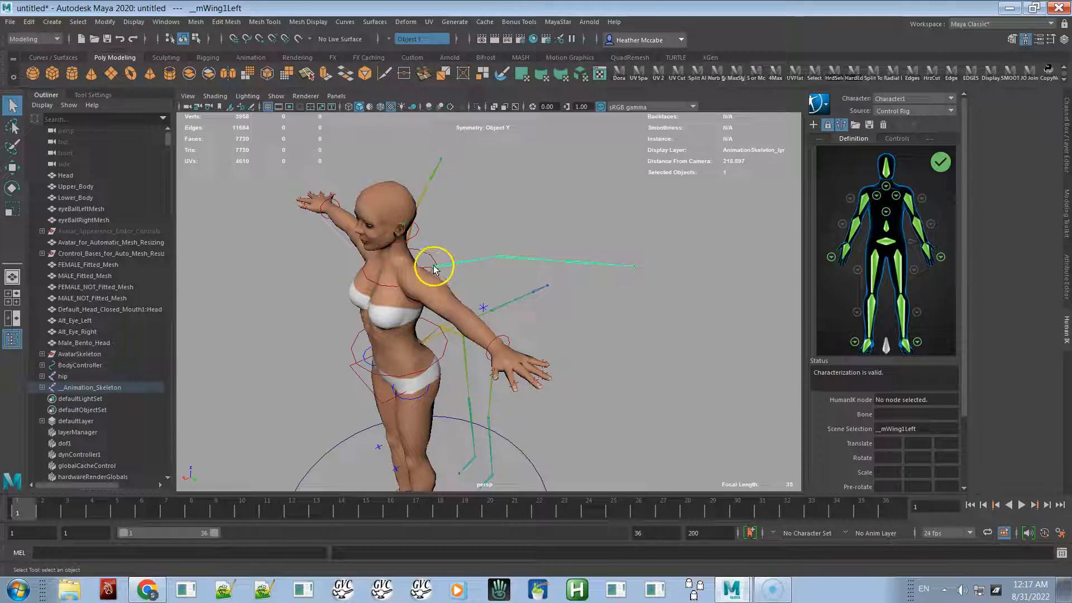
pyautogui.click(1066, 134)
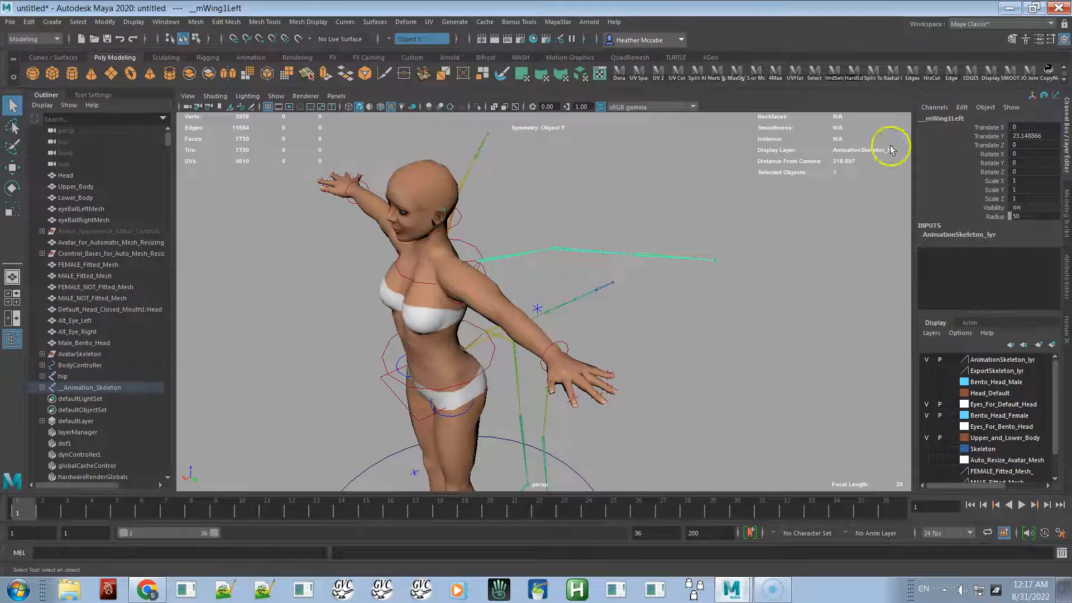
pyautogui.keyDown('alt'); pyautogui.moveTo(362, 343); pyautogui.dragTo(478, 354, button='right'); pyautogui.keyUp('alt')
pyautogui.keyDown('alt'); pyautogui.moveTo(503, 330); pyautogui.dragTo(414, 258); pyautogui.keyUp('alt')
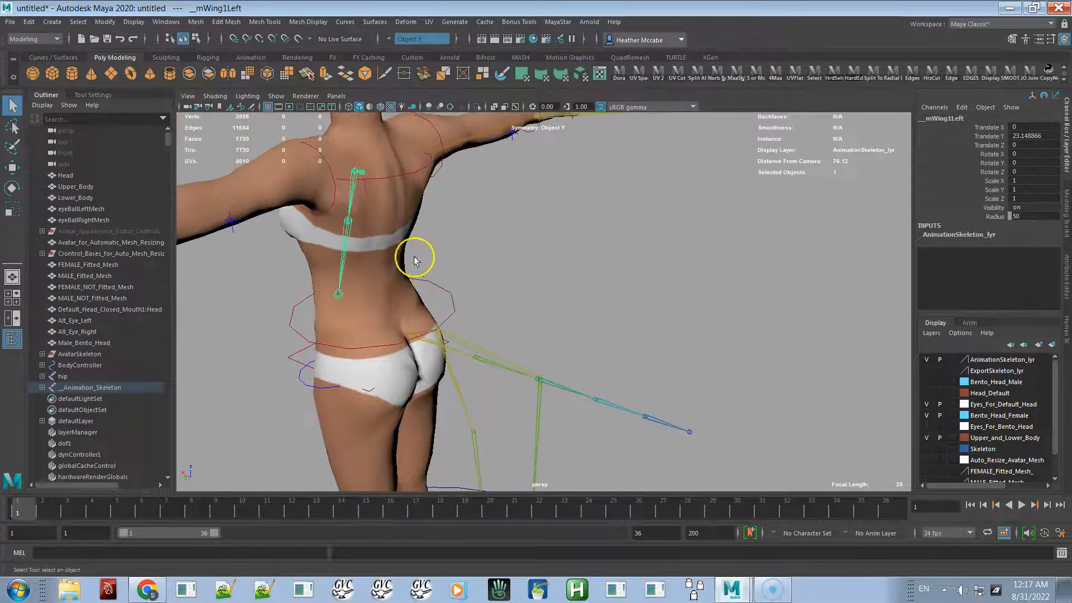
pyautogui.click(365, 191)
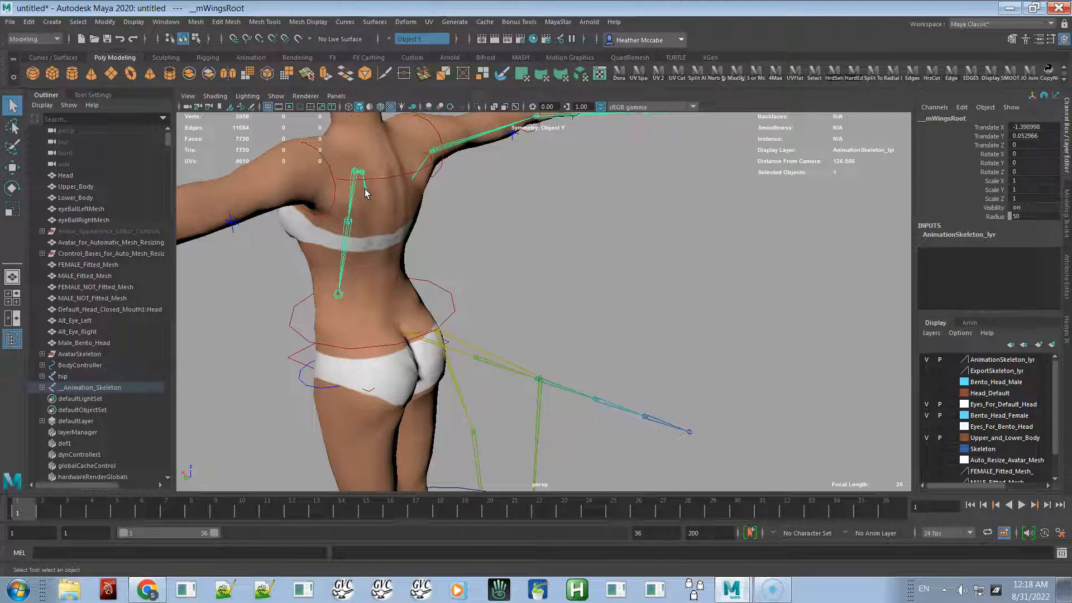
pyautogui.click(364, 186)
pyautogui.click(378, 192)
pyautogui.moveTo(529, 180); pyautogui.dragTo(523, 283, button='right')
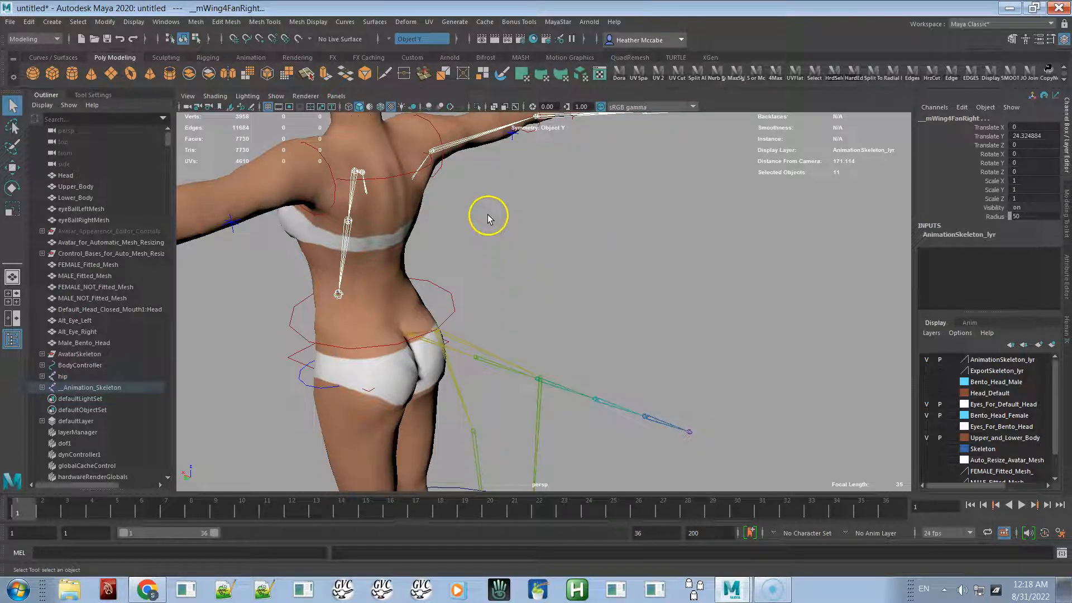
# - Switch the main menu set to Animation
pyautogui.keyDown('alt'); pyautogui.moveTo(458, 188); pyautogui.dragTo(575, 197); pyautogui.keyUp('alt')
pyautogui.keyDown('alt'); pyautogui.moveTo(575, 196); pyautogui.dragTo(412, 238, button='right'); pyautogui.keyUp('alt')
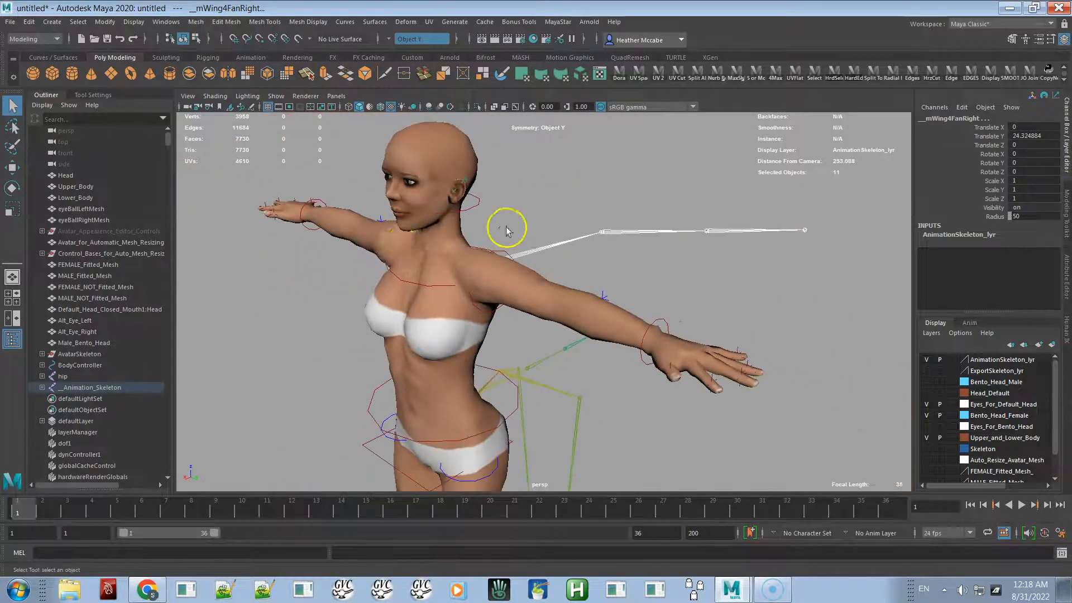
pyautogui.keyDown('alt'); pyautogui.moveTo(505, 227); pyautogui.dragTo(491, 230); pyautogui.keyUp('alt')
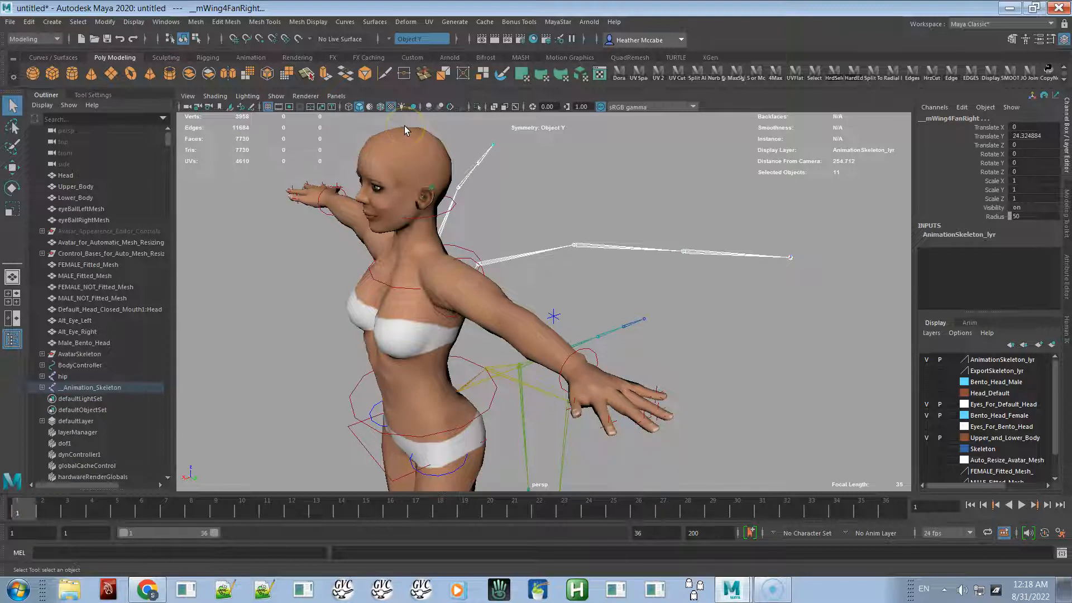
pyautogui.click(25, 39)
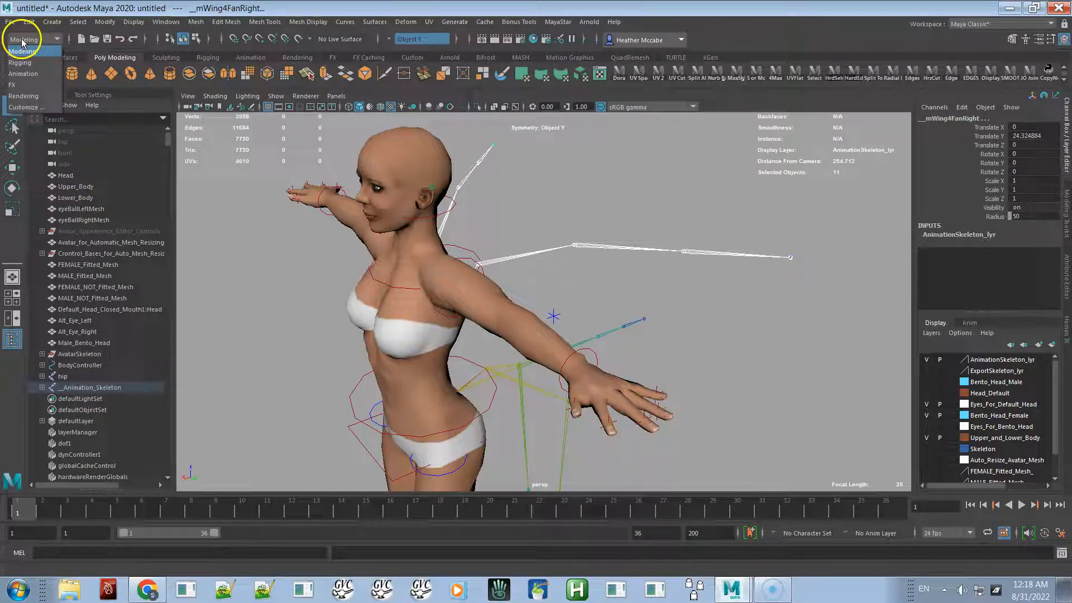
pyautogui.click(25, 73)
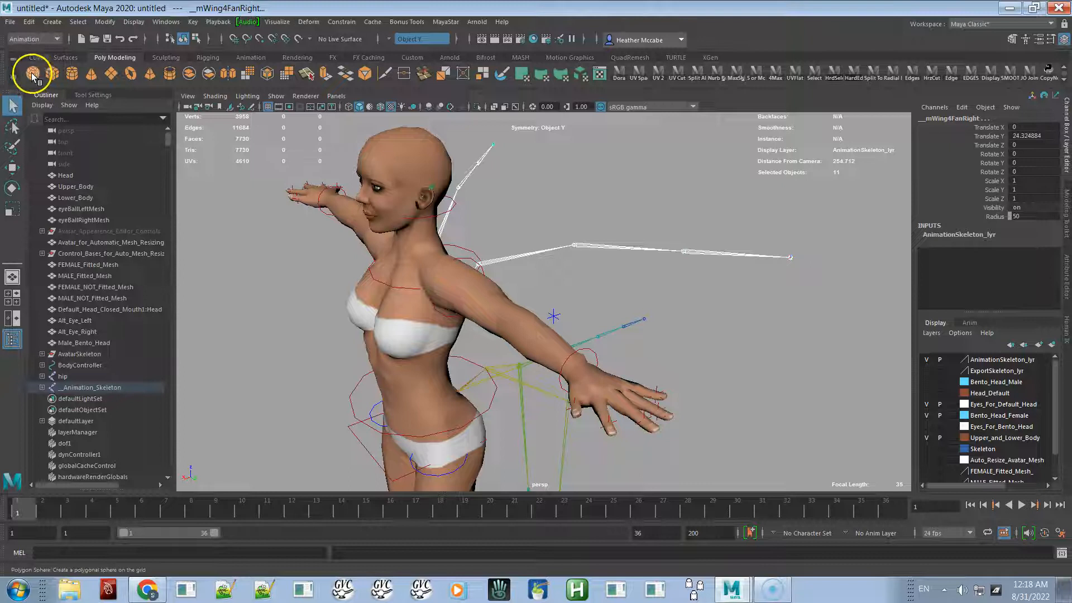
# - Open the Set Key options and key all manipulator handles and keyable attributes at the current time, frame 1
pyautogui.click(192, 22)
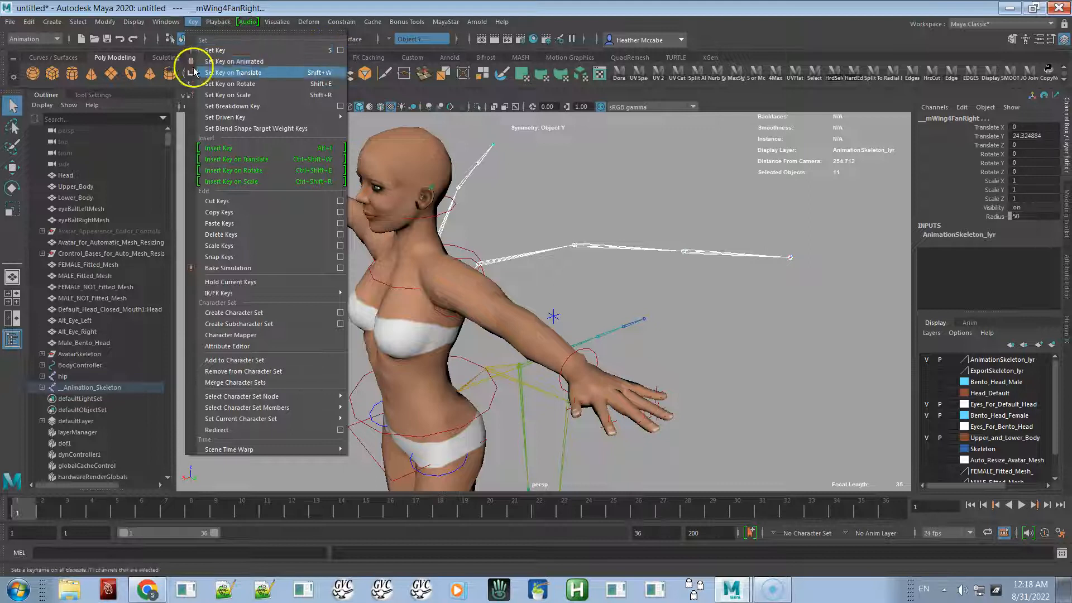
pyautogui.click(340, 50)
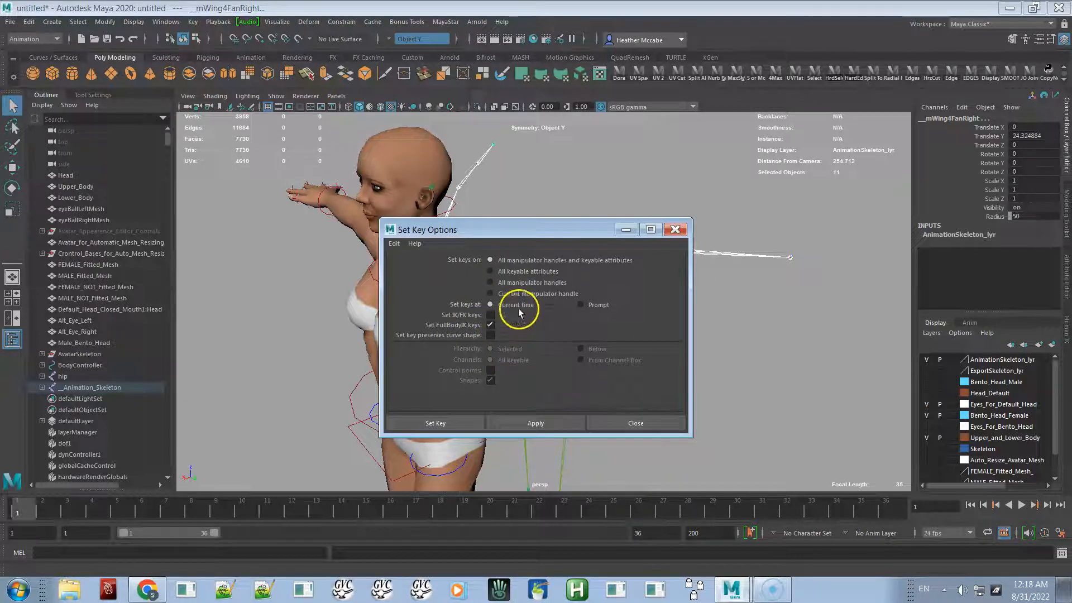
pyautogui.click(490, 271)
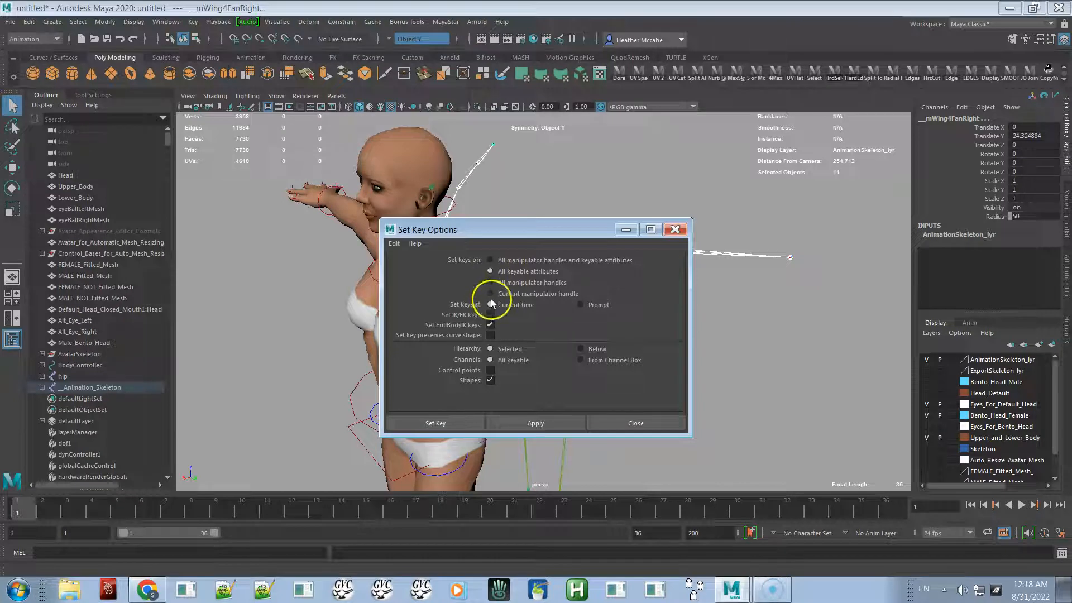
pyautogui.click(490, 260)
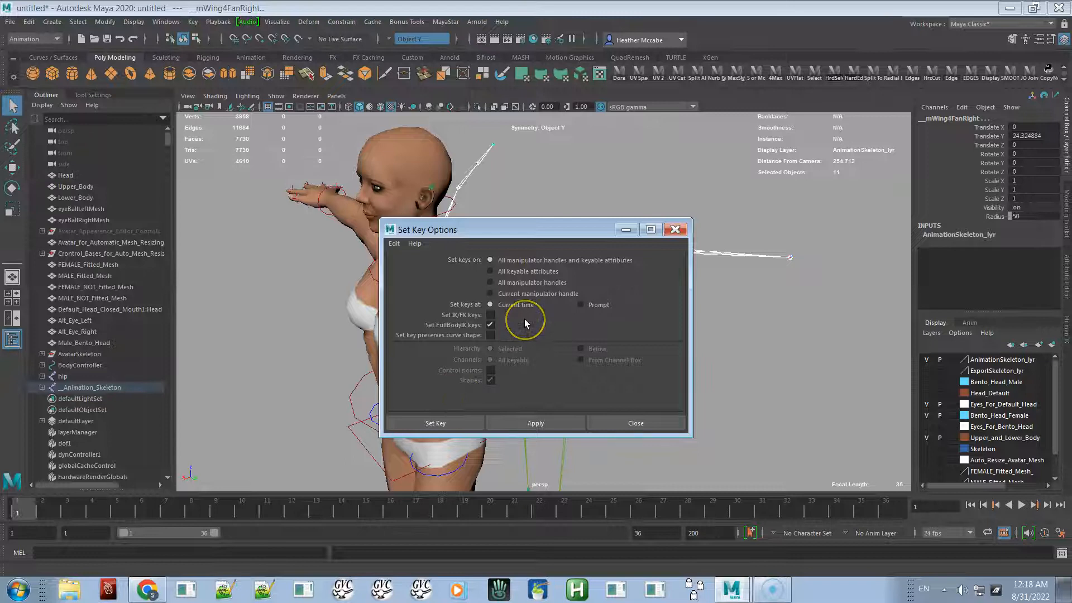
pyautogui.moveTo(554, 224); pyautogui.dragTo(751, 136)
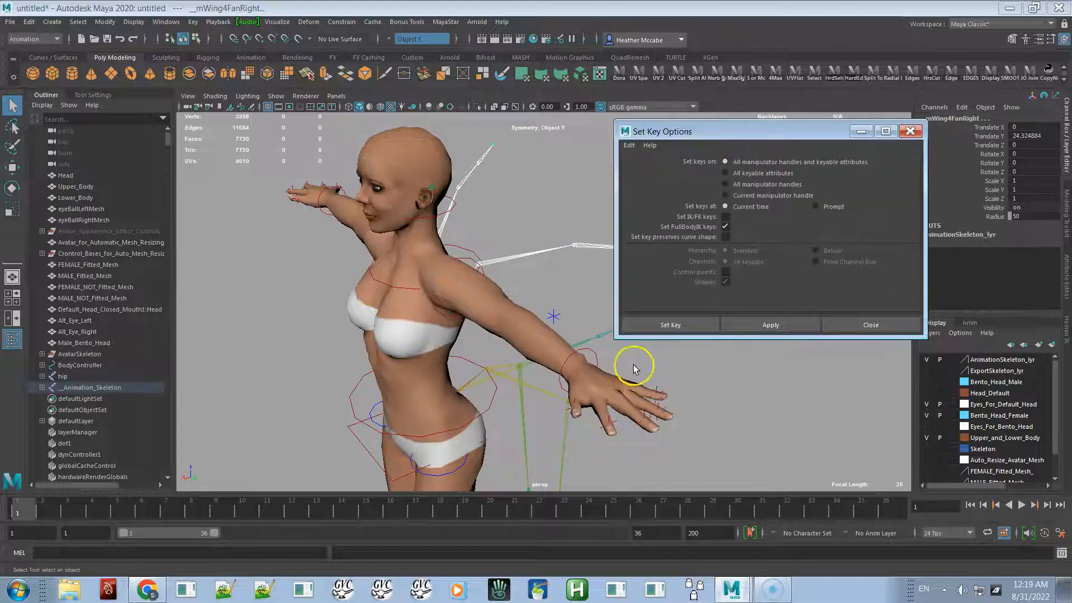
pyautogui.click(747, 325)
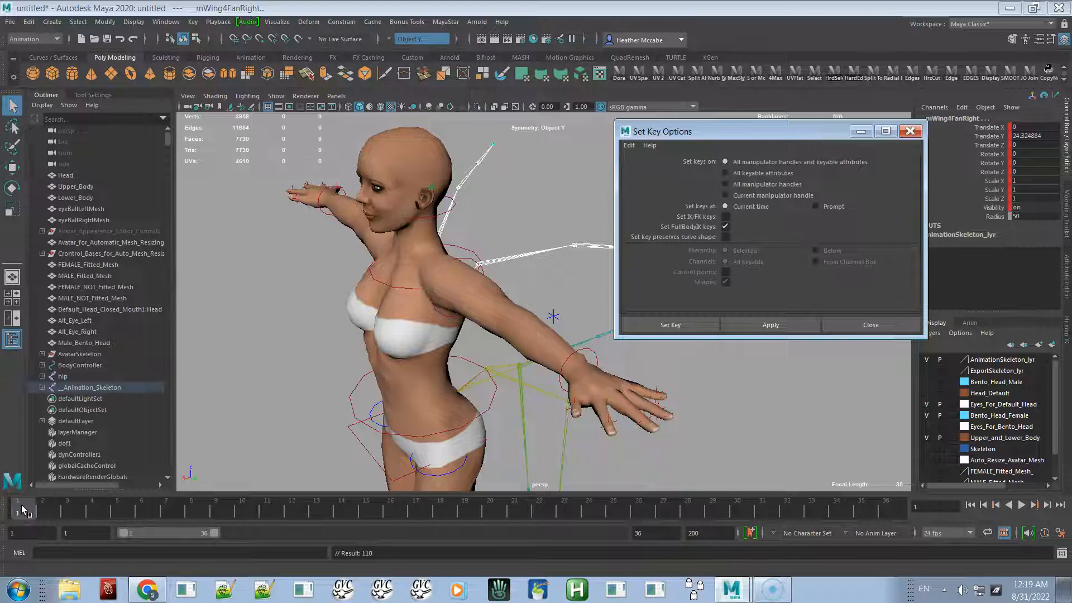
# - Set another key at frame 20 and move the current time to frame 10
pyautogui.click(492, 506)
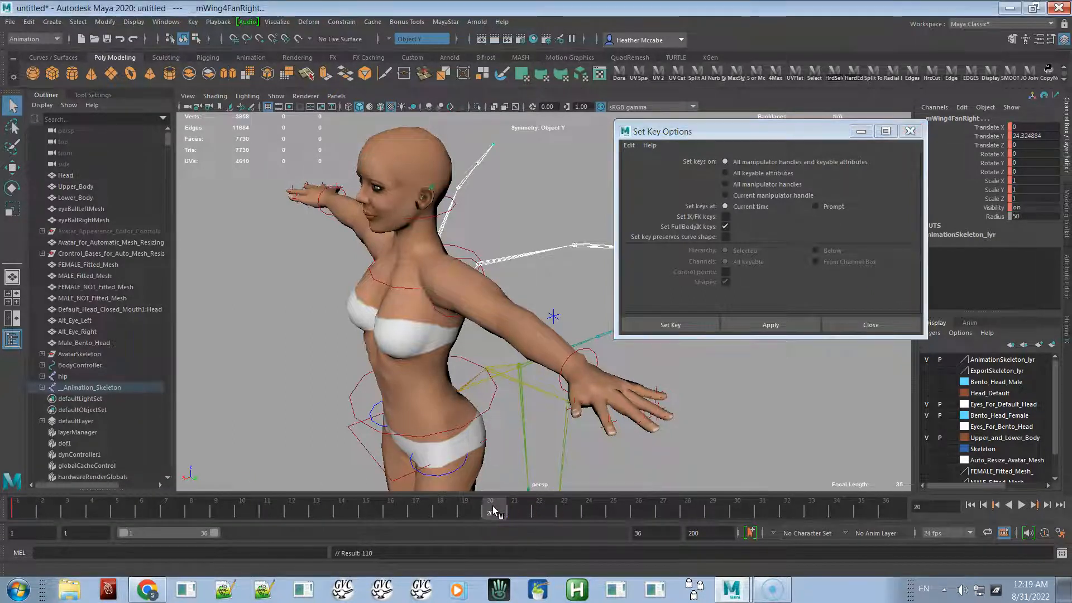
pyautogui.click(746, 324)
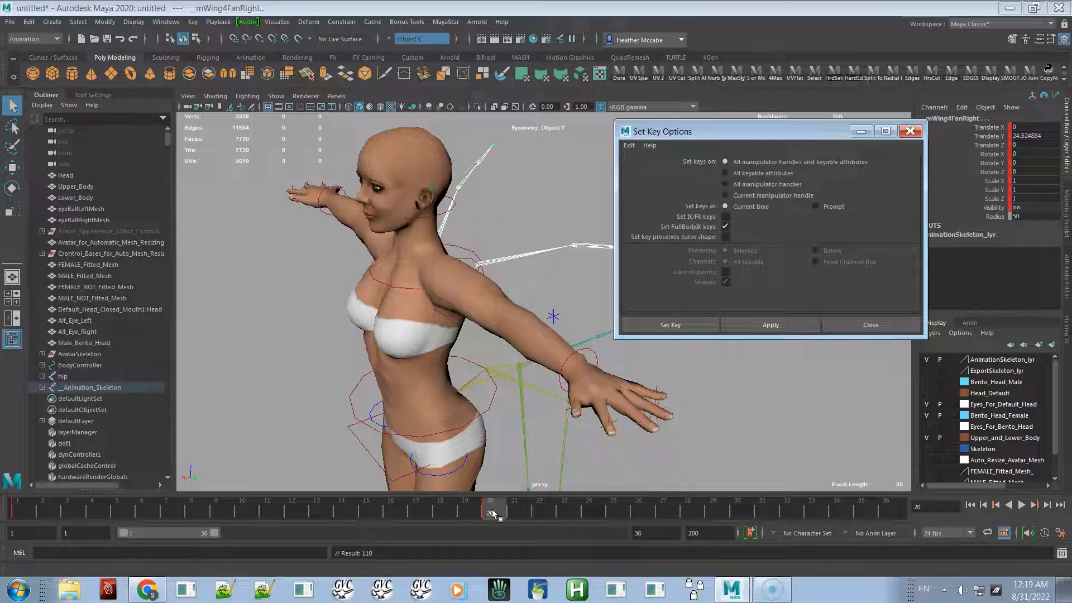
pyautogui.keyDown('alt'); pyautogui.moveTo(491, 407); pyautogui.dragTo(430, 443, button='middle'); pyautogui.keyUp('alt')
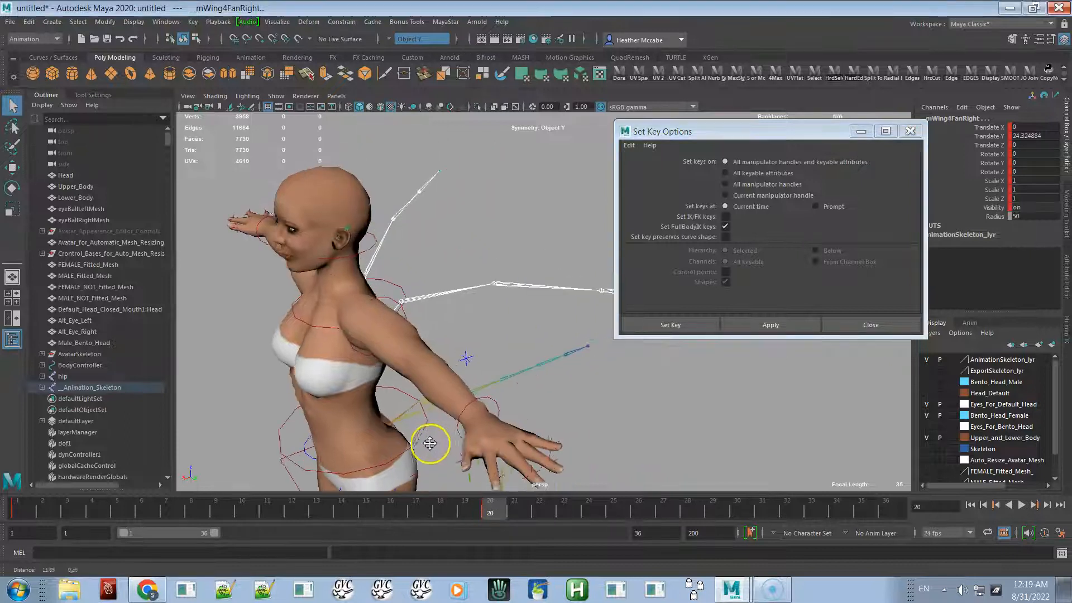
pyautogui.keyDown('alt'); pyautogui.moveTo(430, 443); pyautogui.dragTo(319, 327); pyautogui.keyUp('alt')
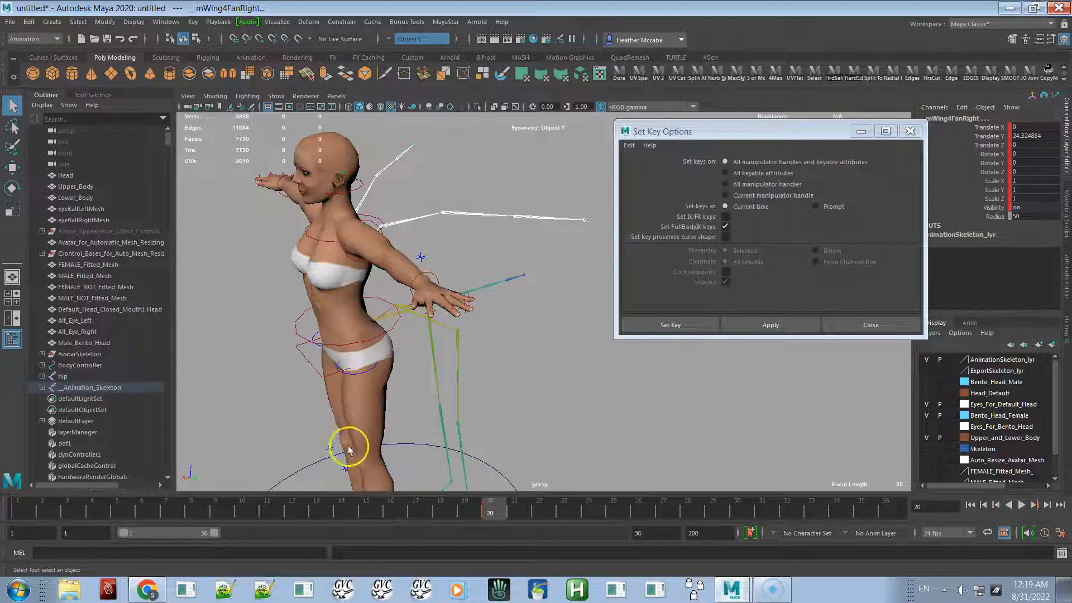
pyautogui.click(242, 508)
pyautogui.click(350, 465)
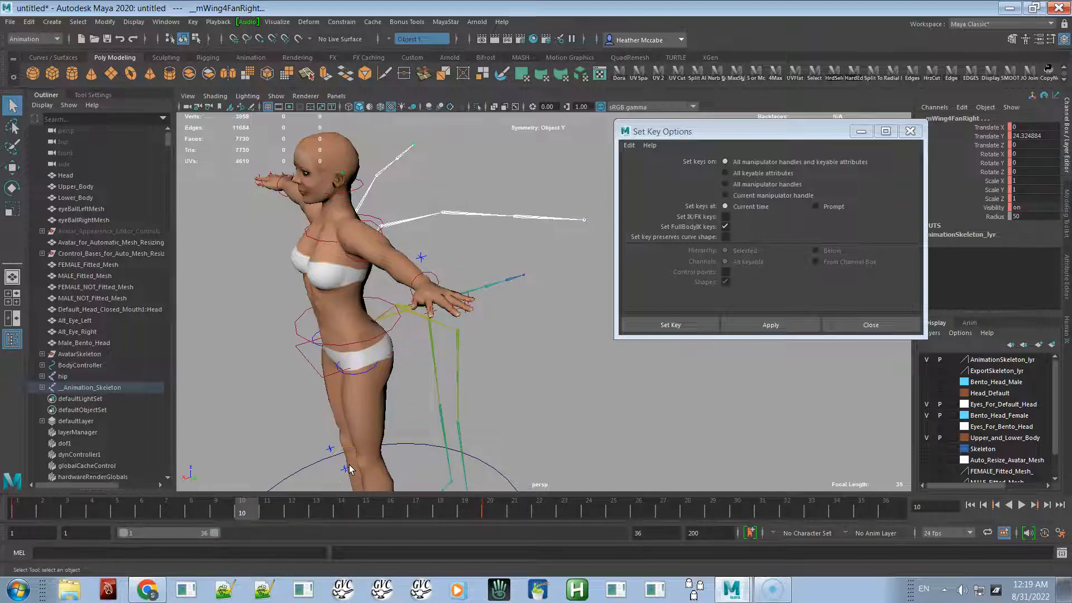
# - Try rotating the right wing fan joint with the Rotate tool and undo the rotation
pyautogui.press('e')
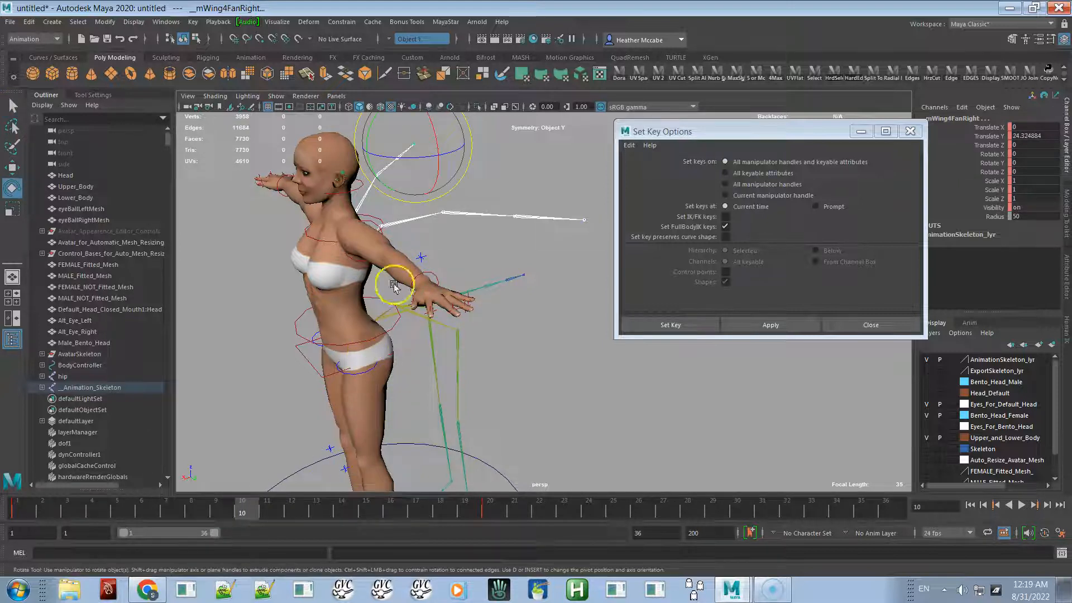
pyautogui.keyDown('alt'); pyautogui.moveTo(405, 250); pyautogui.dragTo(351, 256); pyautogui.keyUp('alt')
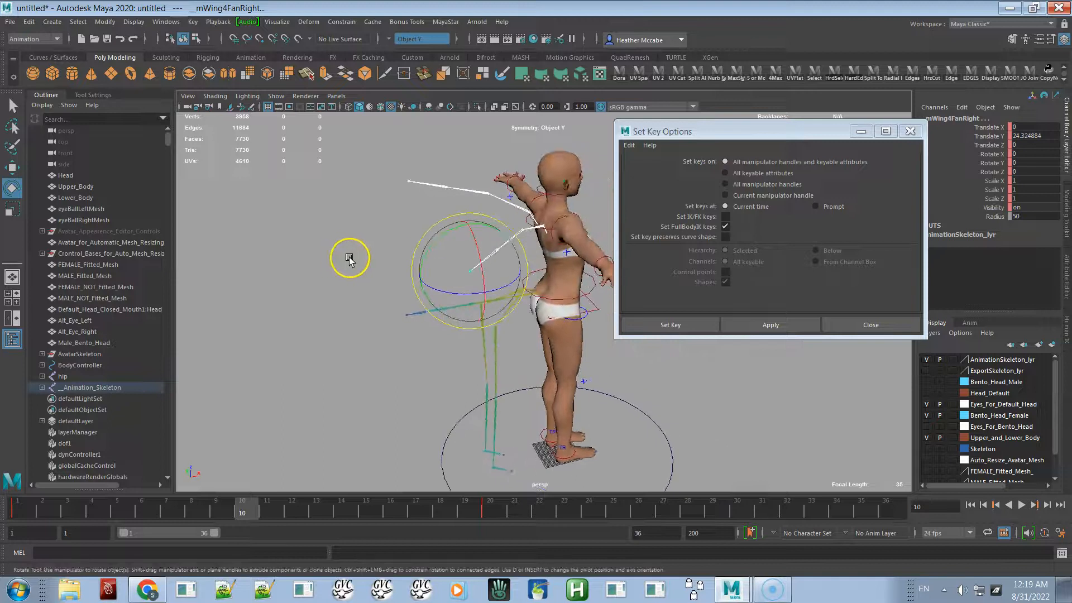
pyautogui.click(14, 187)
pyautogui.click(471, 298)
pyautogui.moveTo(471, 297); pyautogui.dragTo(567, 237)
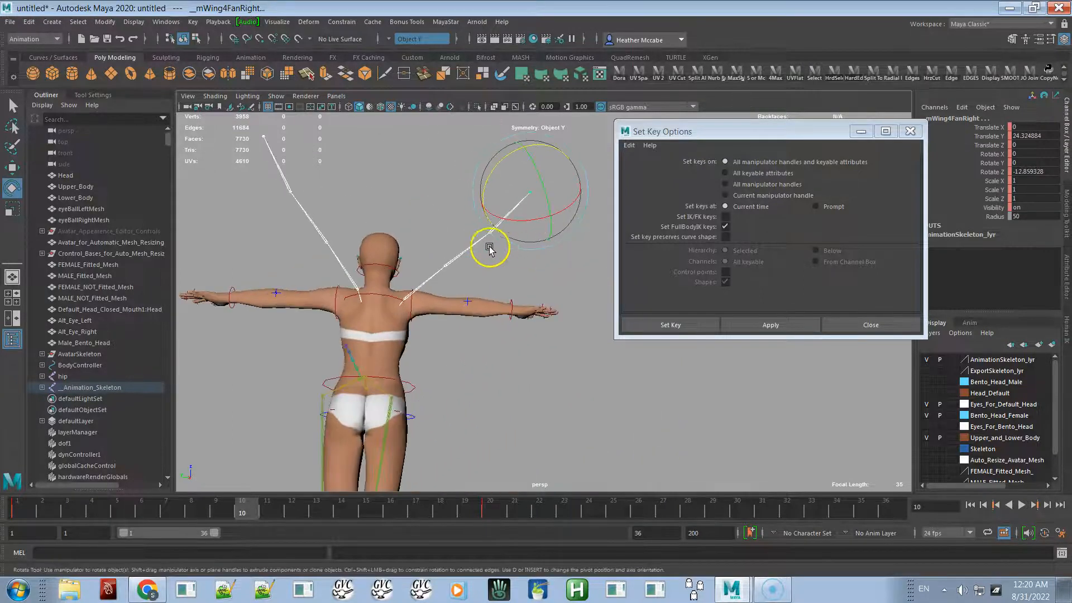
pyautogui.hotkey('ctrl', 'z')
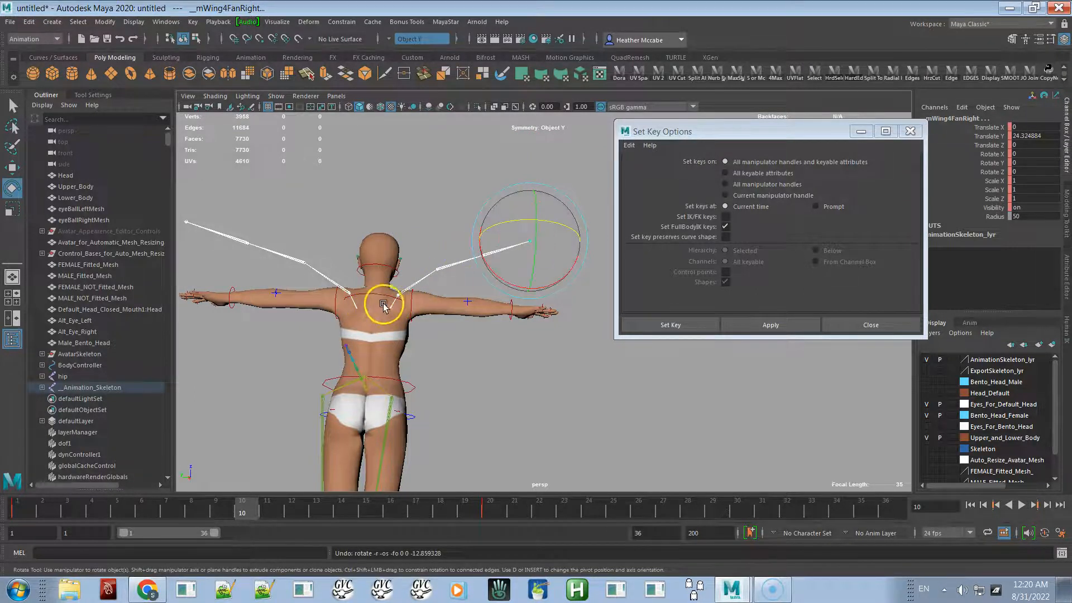
# - Select the mWing4FanRight joint among the controls on the avatar's back
pyautogui.click(392, 306)
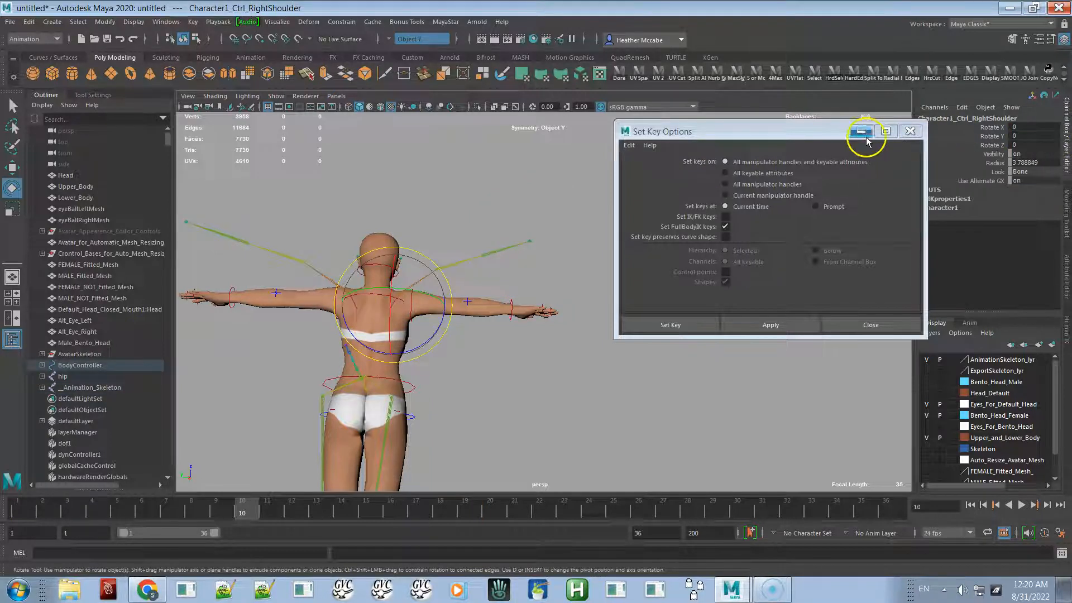
pyautogui.moveTo(782, 130); pyautogui.dragTo(762, 124)
pyautogui.keyDown('alt'); pyautogui.moveTo(534, 452); pyautogui.dragTo(678, 395); pyautogui.keyUp('alt')
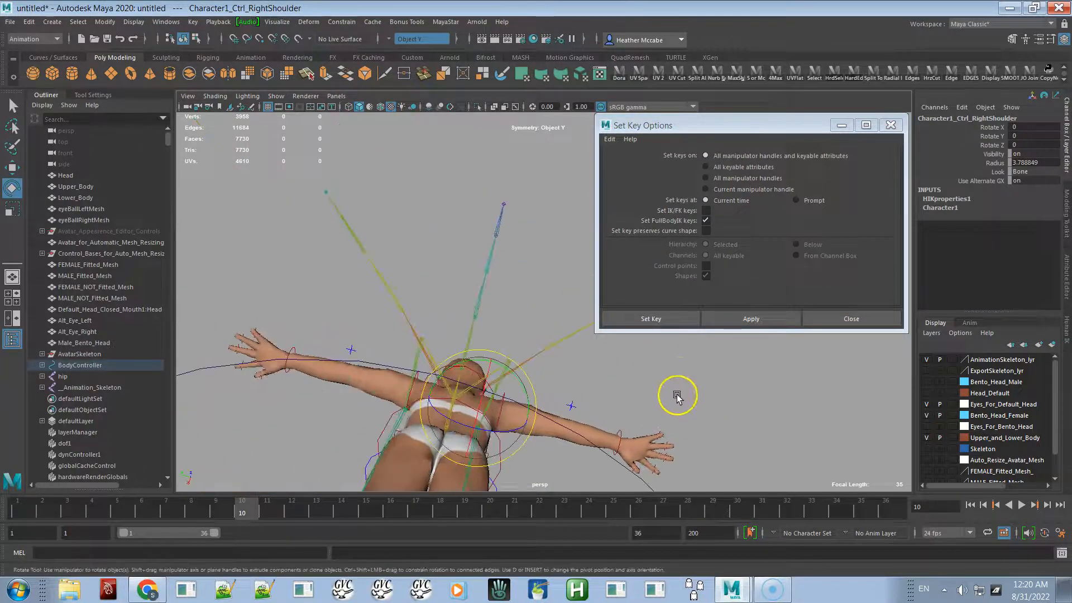
pyautogui.click(651, 378)
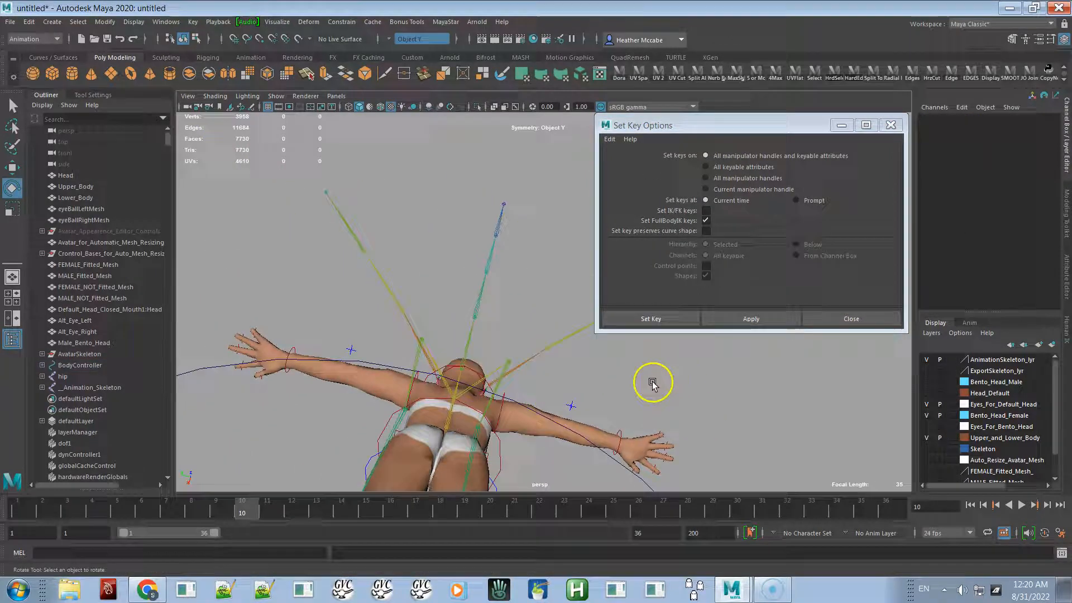
pyautogui.click(488, 390)
pyautogui.keyDown('alt'); pyautogui.moveTo(565, 395); pyautogui.dragTo(661, 360, button='right'); pyautogui.keyUp('alt')
pyautogui.keyDown('alt'); pyautogui.moveTo(661, 360); pyautogui.dragTo(614, 368); pyautogui.keyUp('alt')
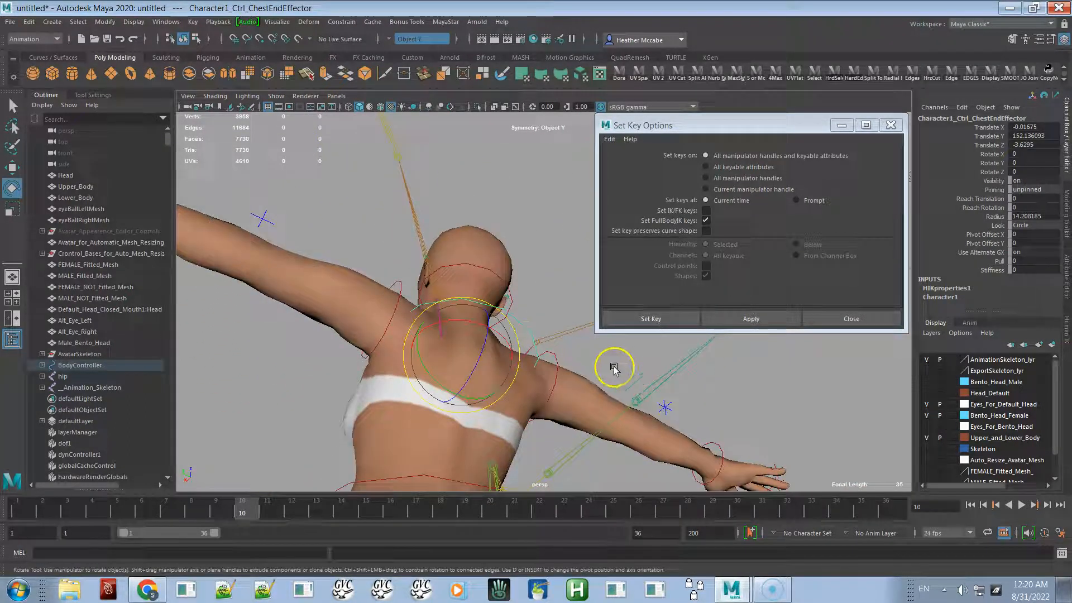
pyautogui.click(527, 354)
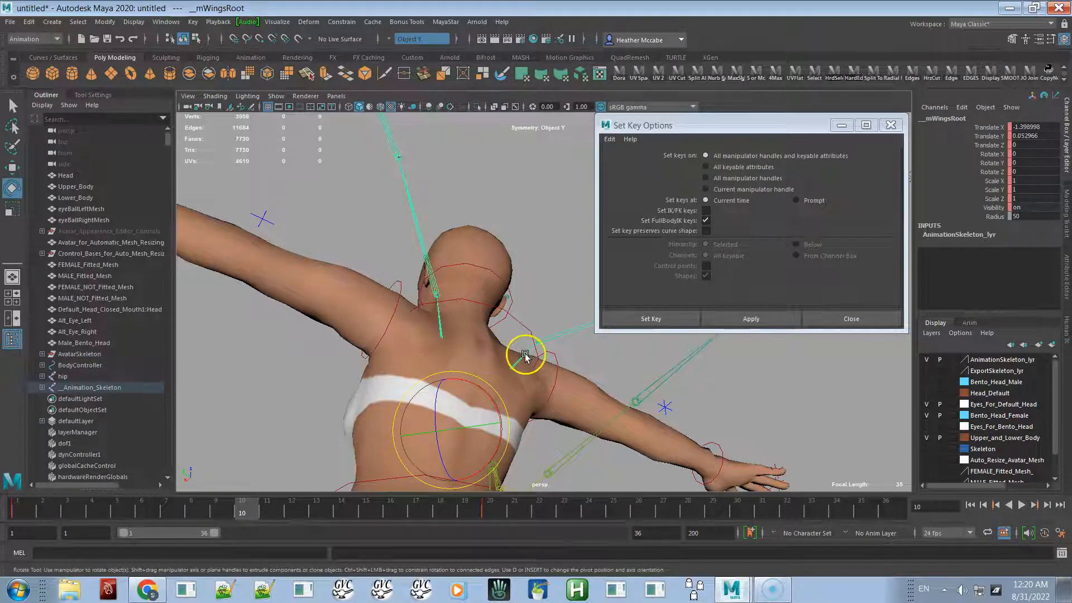
pyautogui.click(441, 325)
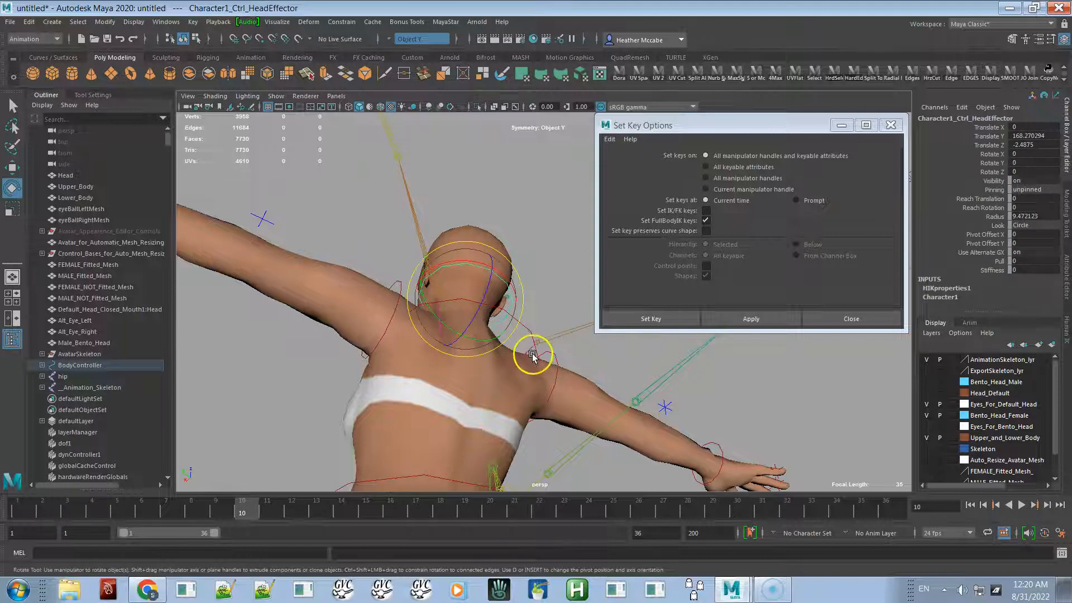
pyautogui.click(531, 352)
pyautogui.click(558, 336)
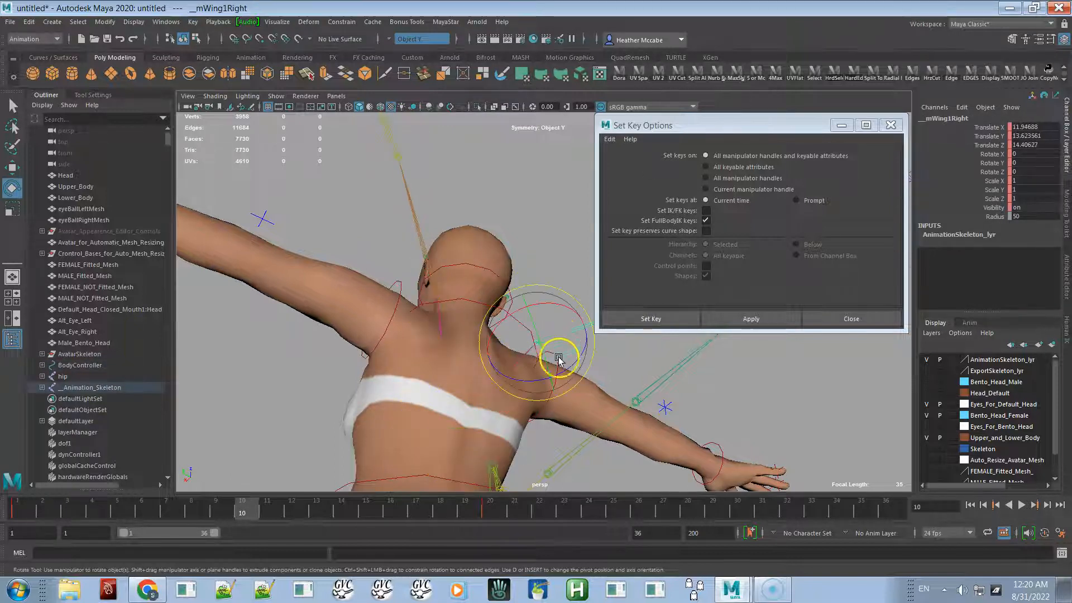
pyautogui.keyDown('alt'); pyautogui.moveTo(588, 417); pyautogui.dragTo(270, 411, button='middle'); pyautogui.keyUp('alt')
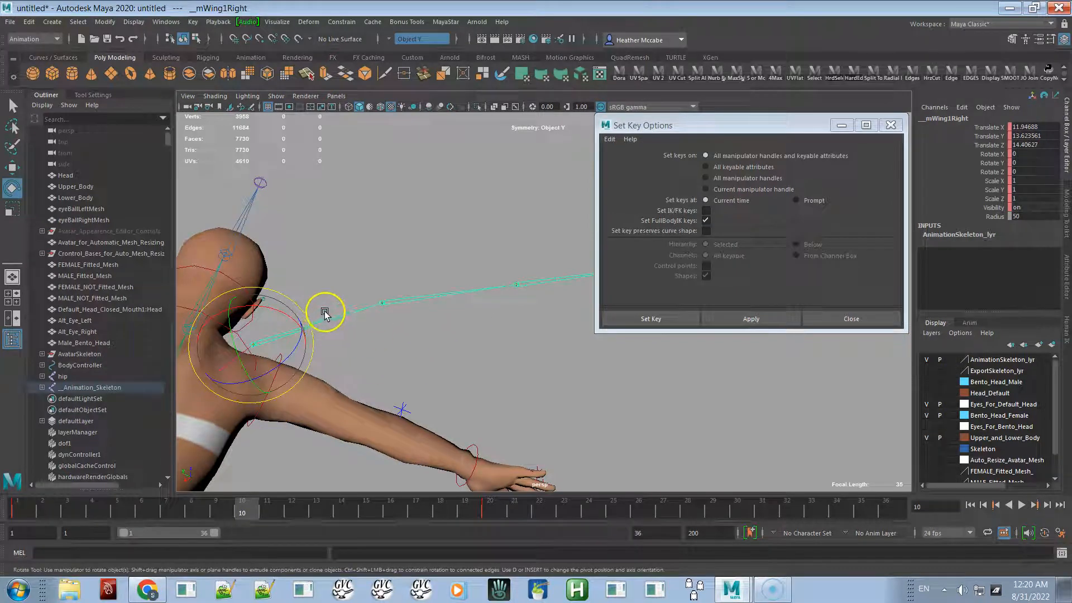
pyautogui.rightClick(436, 190)
pyautogui.click(422, 292)
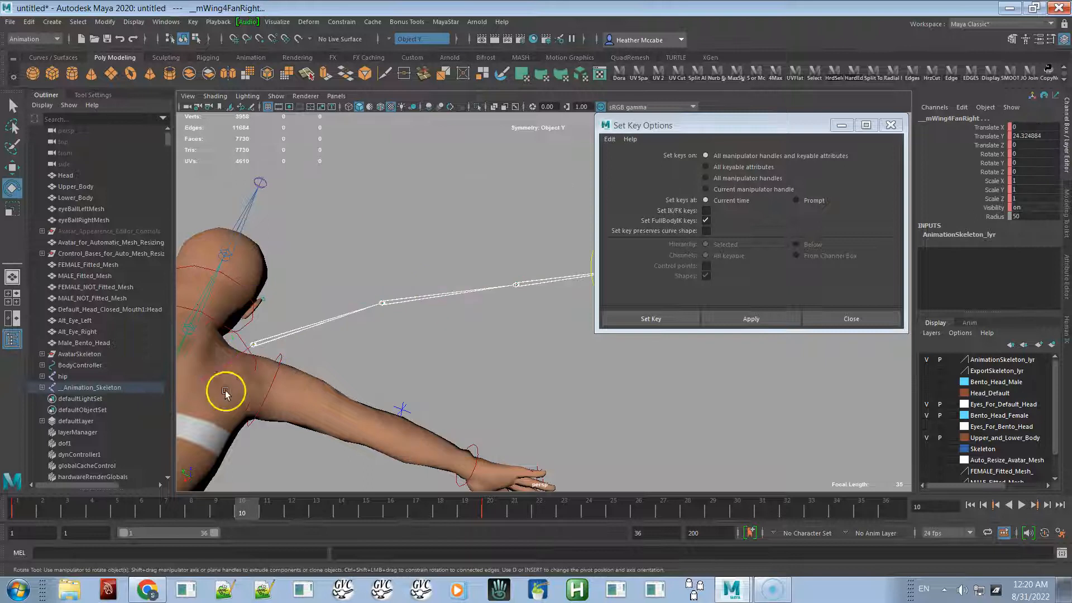
# - Try rotating the wing fan joint again and undo both changes
pyautogui.keyDown('alt'); pyautogui.moveTo(547, 244); pyautogui.dragTo(461, 252, button='middle'); pyautogui.keyUp('alt')
pyautogui.keyDown('alt'); pyautogui.moveTo(526, 280); pyautogui.dragTo(625, 372); pyautogui.keyUp('alt')
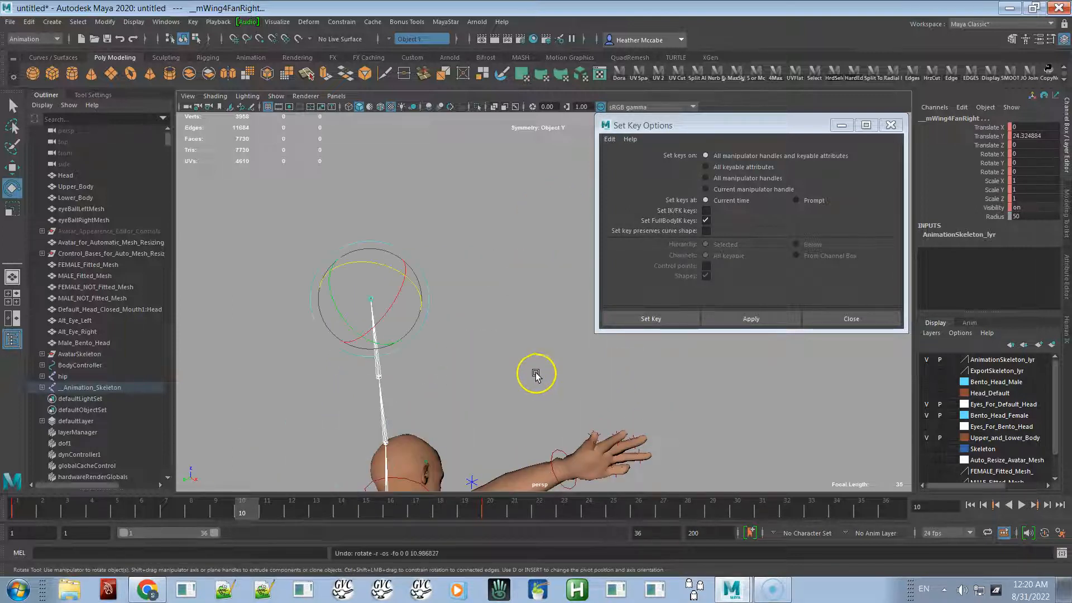
pyautogui.hotkey('ctrl', 'z')
pyautogui.hotkey('ctrl', 'z')
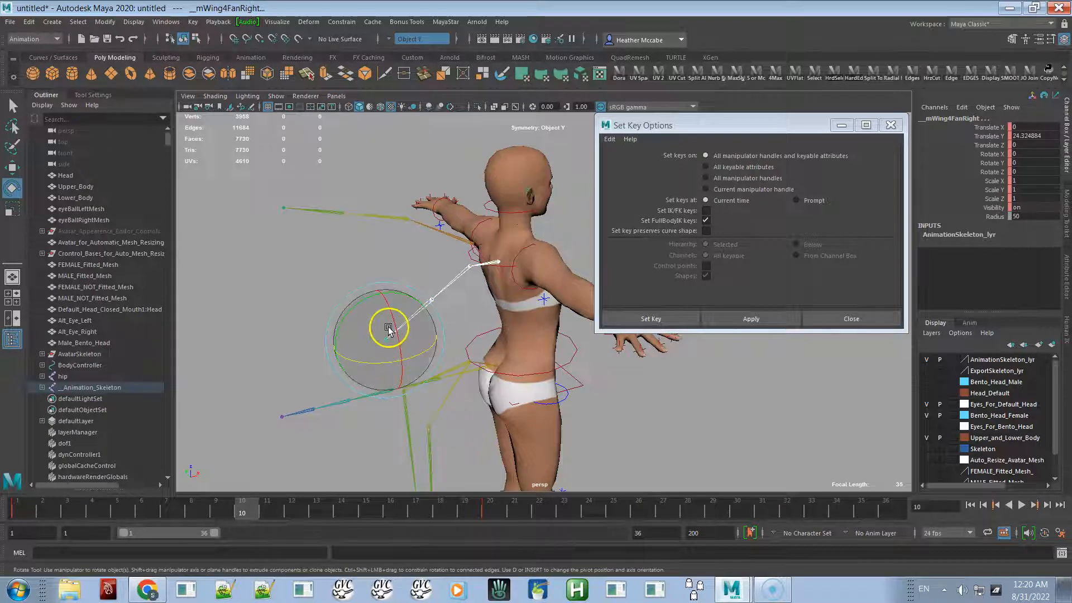
# - Rotate the wing fan joint around Y in the viewport and reset its Rotate Y to 0
pyautogui.moveTo(359, 308); pyautogui.dragTo(618, 332)
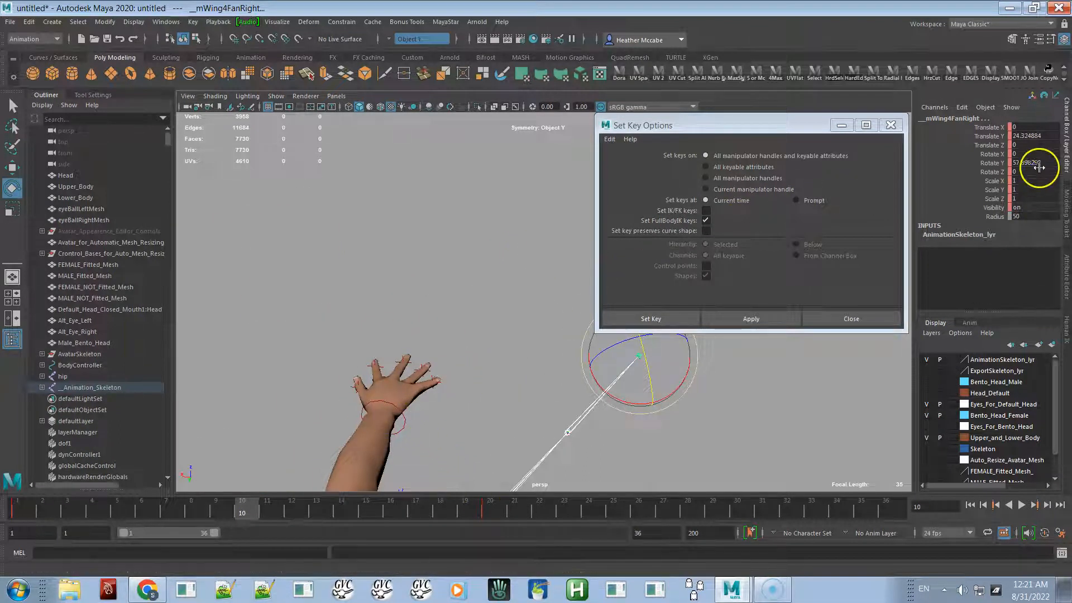
pyautogui.keyDown('alt'); pyautogui.moveTo(594, 391); pyautogui.dragTo(792, 229); pyautogui.keyUp('alt')
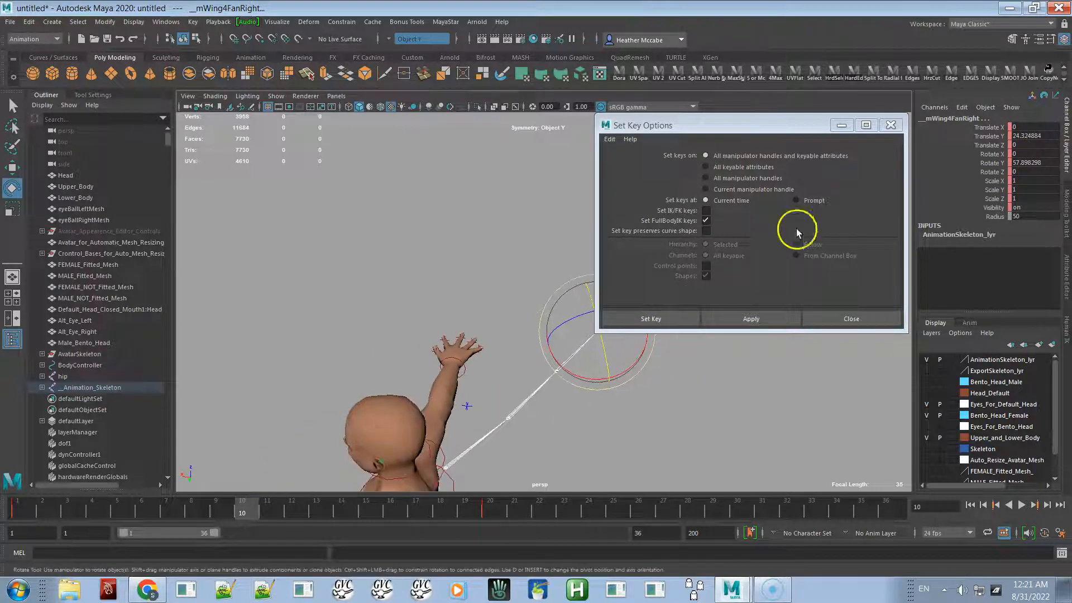
pyautogui.click(999, 163)
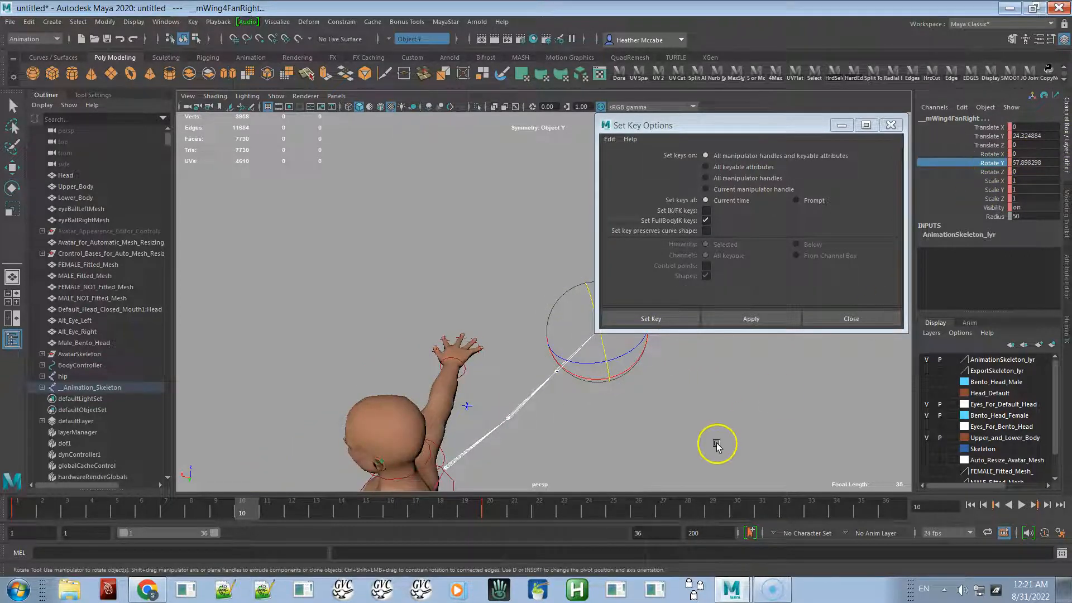
pyautogui.moveTo(750, 415); pyautogui.dragTo(871, 262, button='middle')
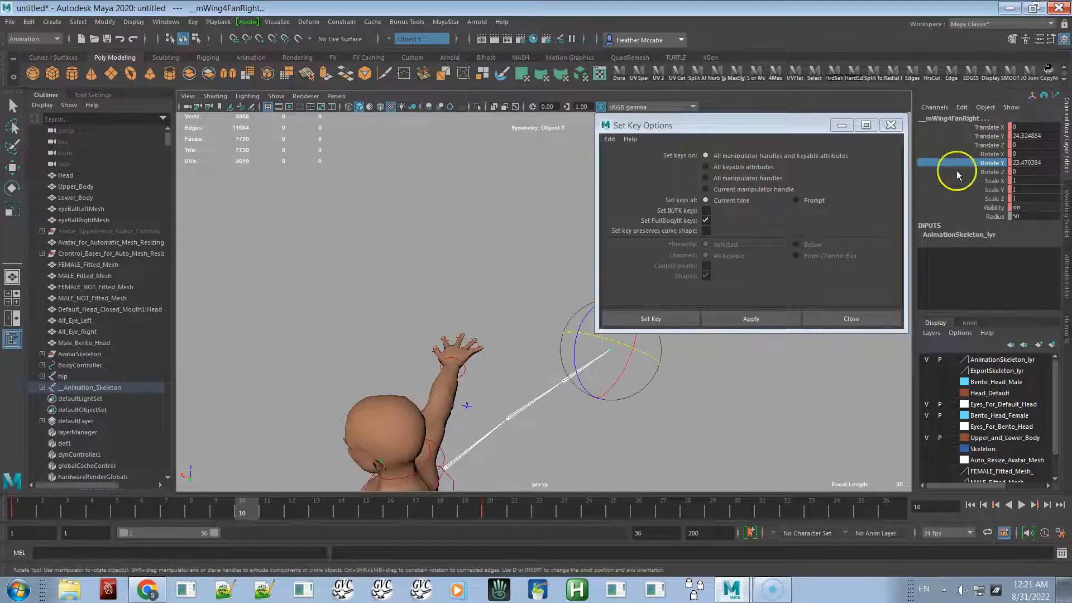
pyautogui.write('0')
pyautogui.press('Return')
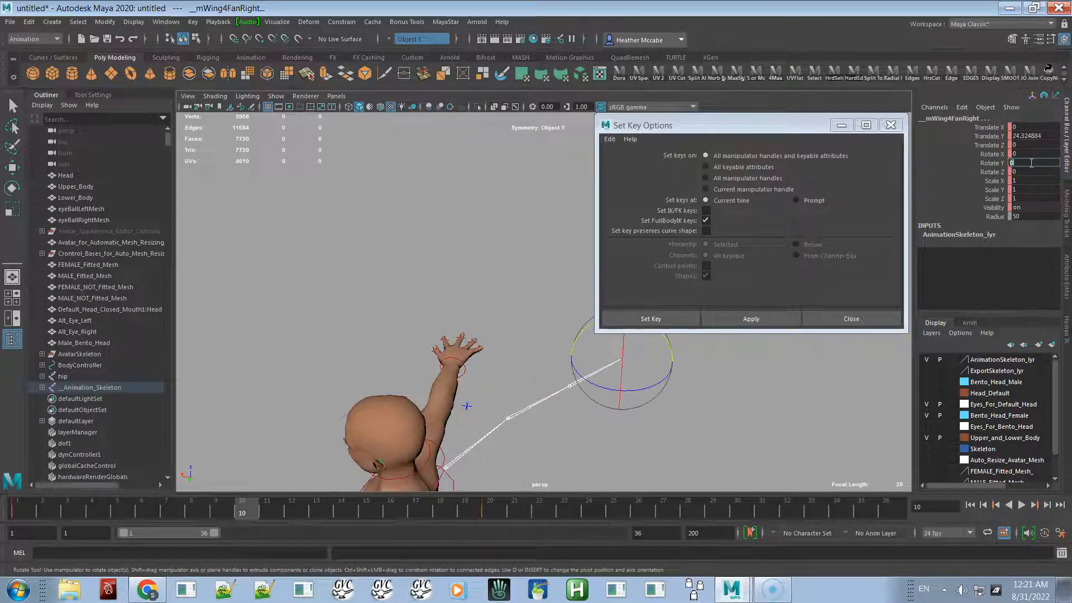
# - Rotate the right wing fan joint to about -13.58 degrees around Z
pyautogui.click(999, 172)
pyautogui.moveTo(727, 409); pyautogui.dragTo(575, 376, button='middle')
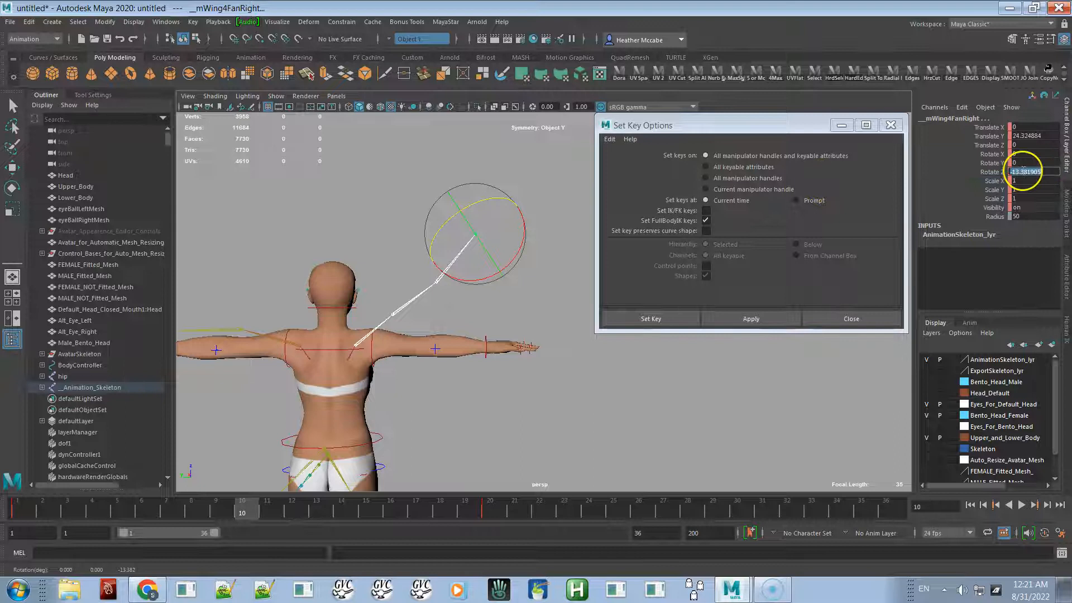
# - Reset the right wing fan joint's Z and Y rotations to 0 after a trial rotation around Y
pyautogui.press('Return')
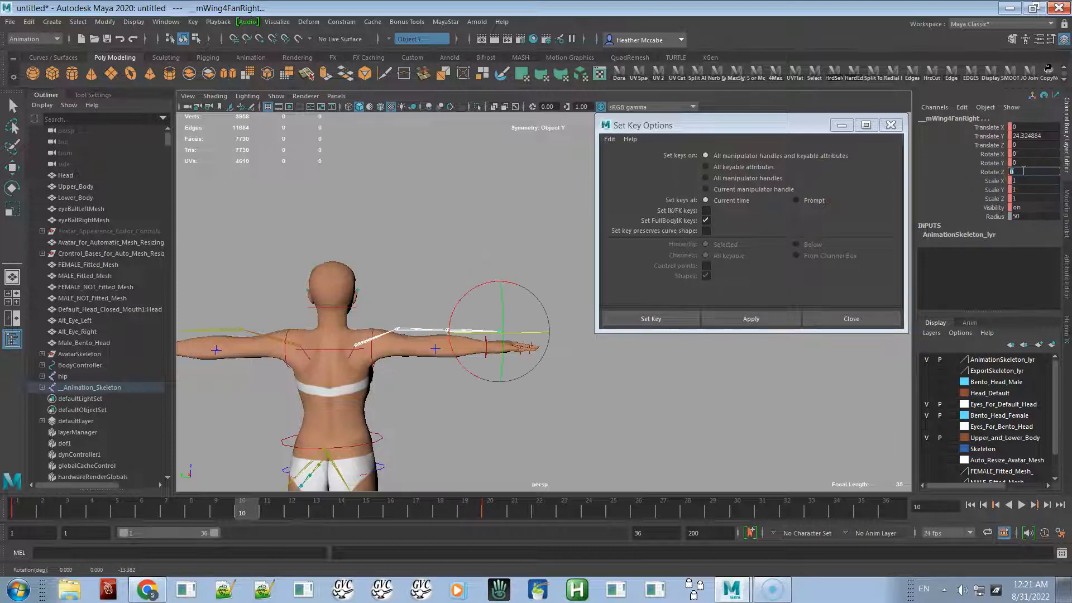
pyautogui.click(1015, 163)
pyautogui.moveTo(574, 418); pyautogui.dragTo(718, 398, button='middle')
pyautogui.keyDown('alt'); pyautogui.moveTo(710, 403); pyautogui.dragTo(545, 449); pyautogui.keyUp('alt')
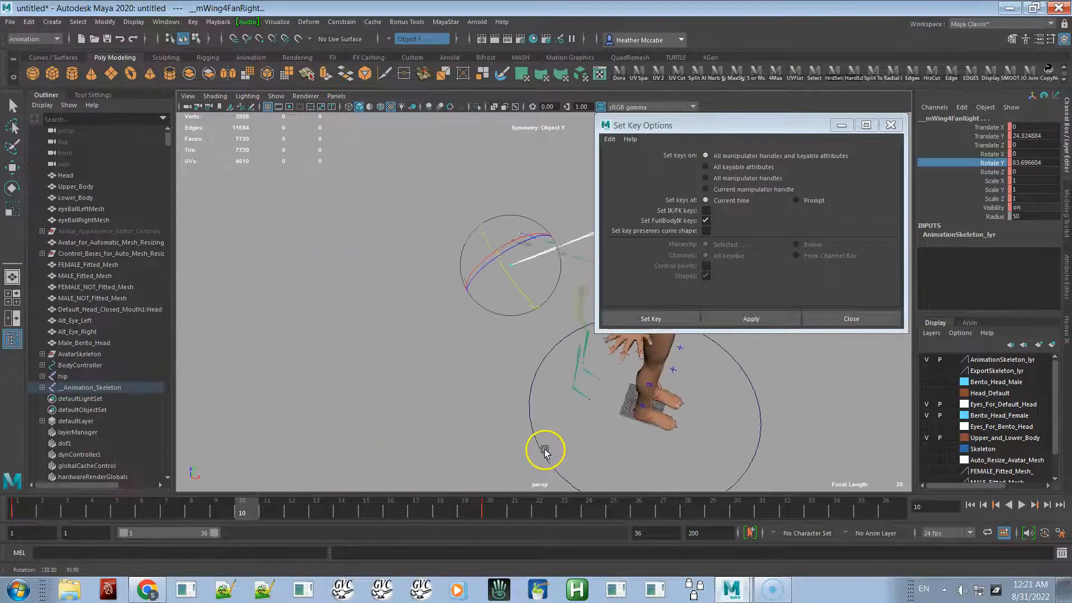
pyautogui.keyDown('alt'); pyautogui.moveTo(656, 391); pyautogui.dragTo(426, 464, button='middle'); pyautogui.keyUp('alt')
pyautogui.keyDown('alt'); pyautogui.moveTo(416, 426); pyautogui.dragTo(447, 446); pyautogui.keyUp('alt')
pyautogui.moveTo(494, 404); pyautogui.dragTo(600, 340, button='middle')
pyautogui.keyDown('alt'); pyautogui.moveTo(543, 373); pyautogui.dragTo(599, 309); pyautogui.keyUp('alt')
pyautogui.moveTo(582, 387); pyautogui.dragTo(533, 395, button='middle')
pyautogui.hotkey('ctrl', 'z')
pyautogui.hotkey('ctrl', 'z')
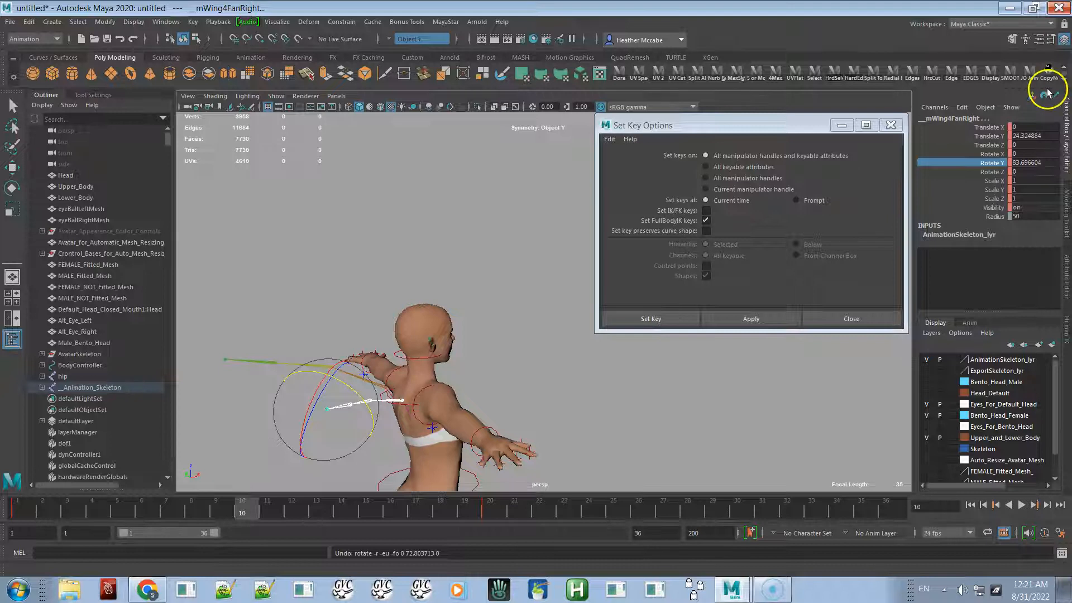
pyautogui.doubleClick(1037, 163)
pyautogui.write('0')
pyautogui.press('Return')
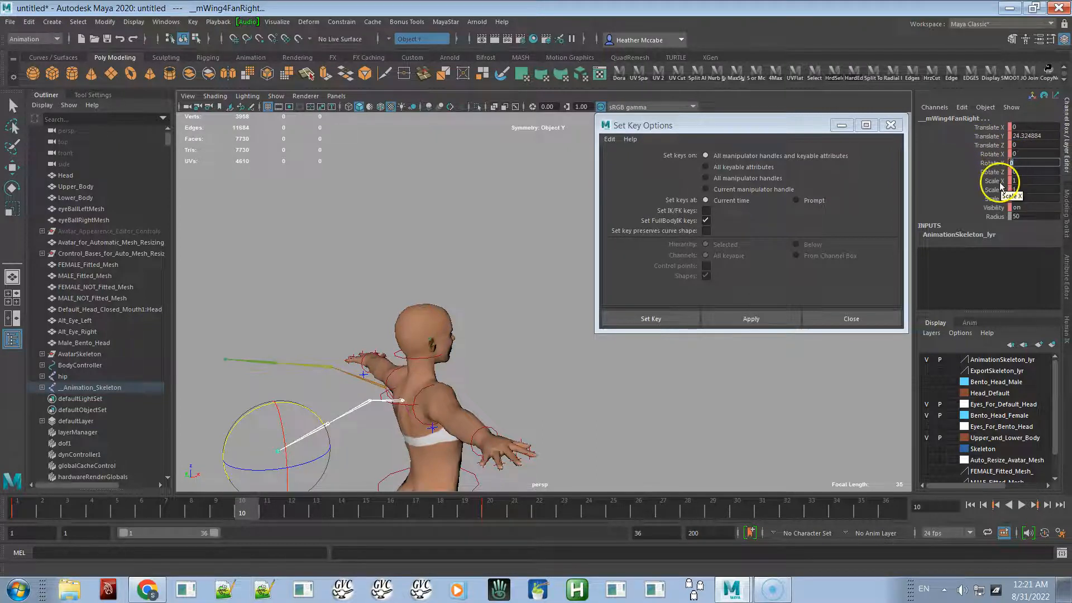
# - Set the right wing fan joint's Rotate X to 30 and apply a key on it
pyautogui.click(991, 154)
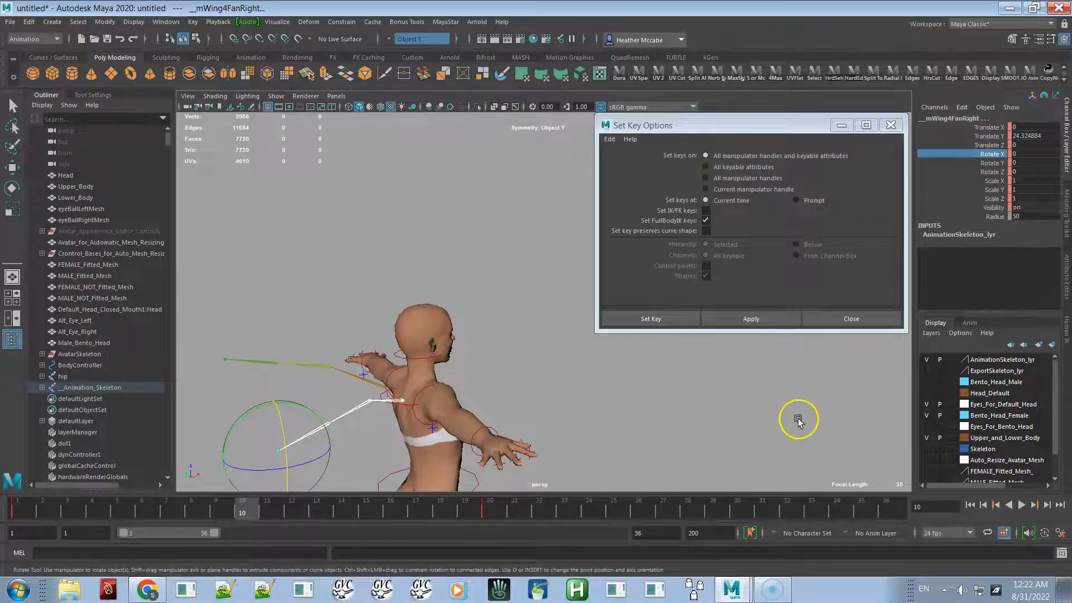
pyautogui.moveTo(799, 416); pyautogui.dragTo(672, 411, button='middle')
pyautogui.doubleClick(1034, 154)
pyautogui.write('30')
pyautogui.press('Return')
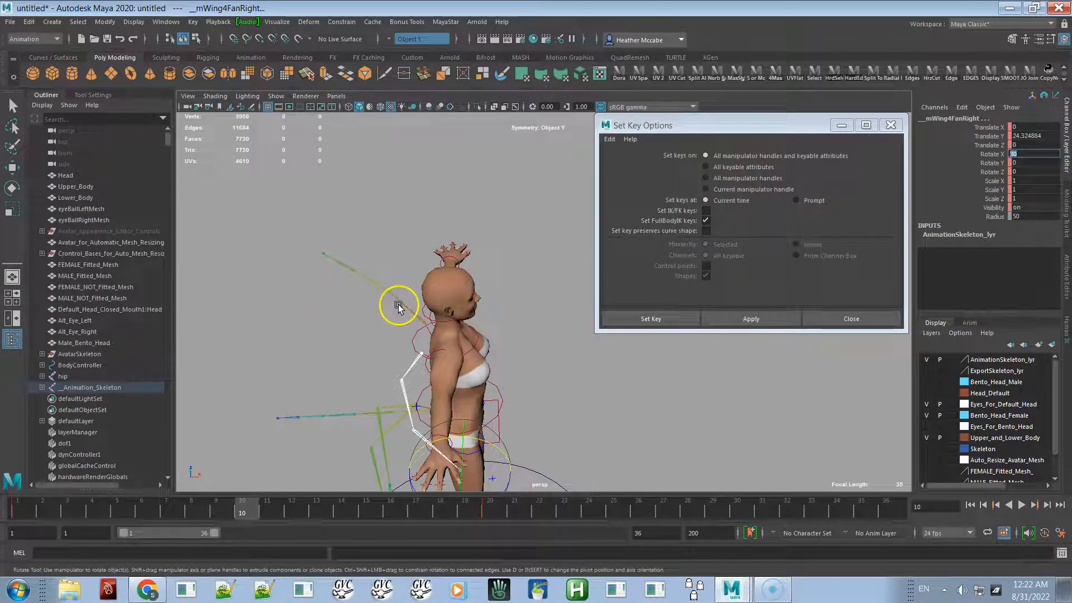
pyautogui.click(777, 321)
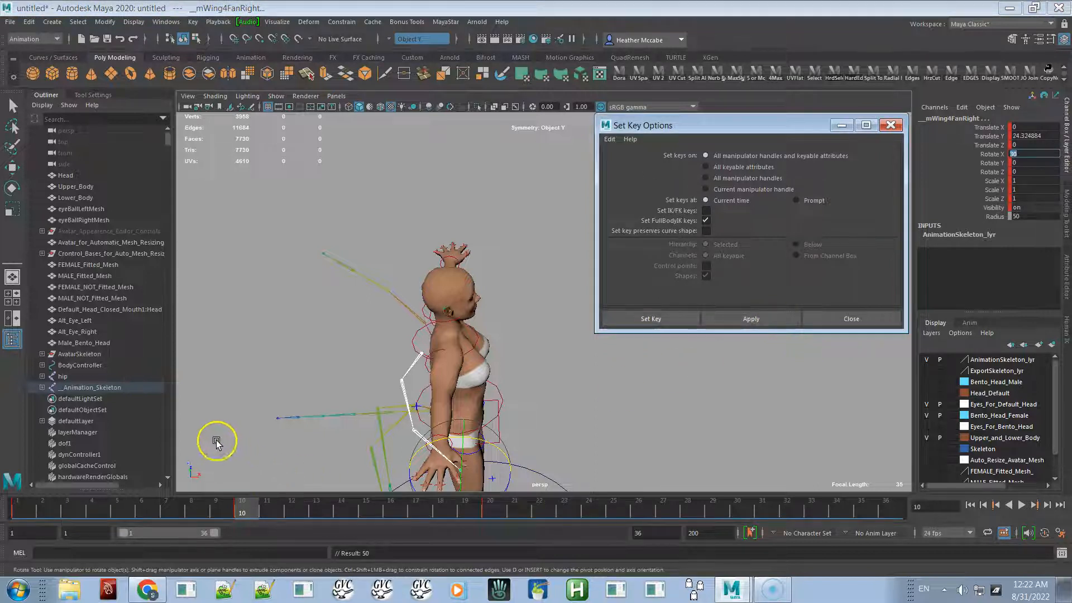
# - Select the left wing joint hierarchy and apply a key on its Rotate X channel
pyautogui.click(406, 312)
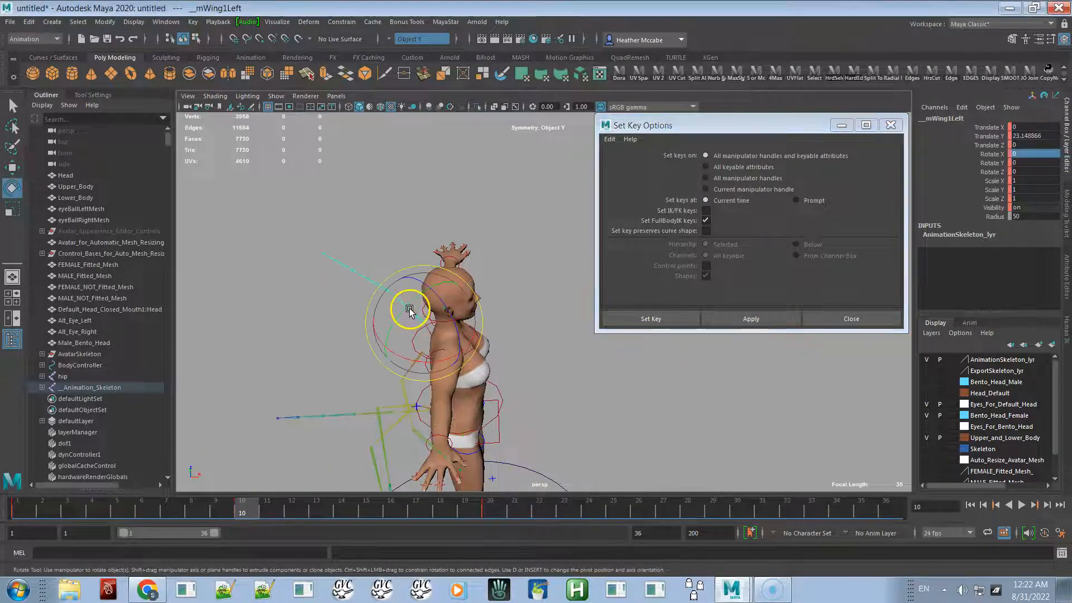
pyautogui.rightClick(301, 286)
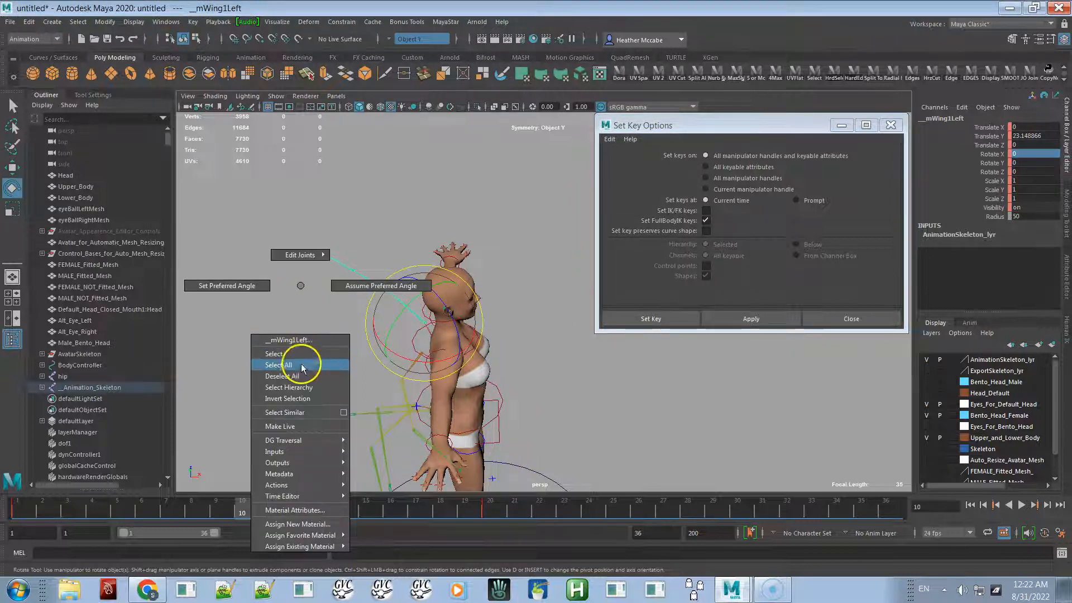
pyautogui.click(294, 387)
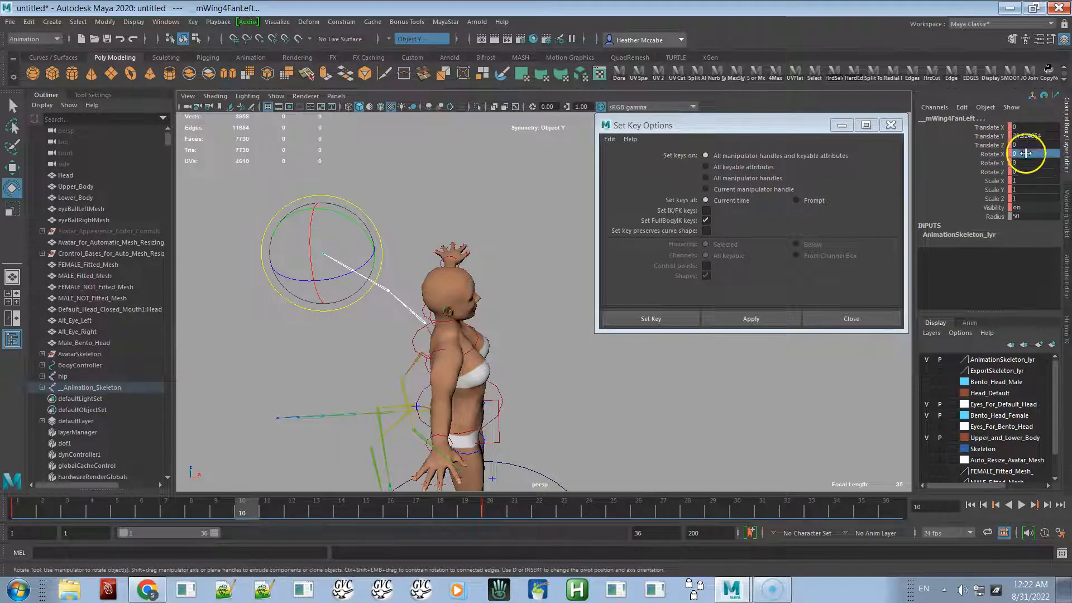
pyautogui.click(991, 154)
pyautogui.click(737, 319)
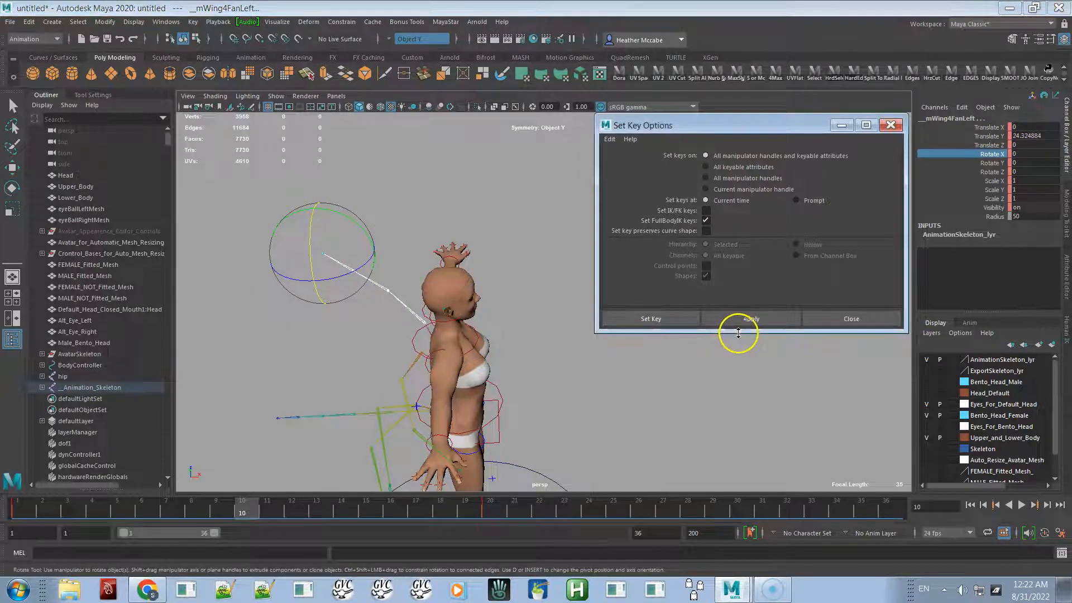
# - Set the left wing fan joint's Rotate X to -30 and apply a key on it
pyautogui.moveTo(744, 368); pyautogui.dragTo(798, 352, button='middle')
pyautogui.doubleClick(1030, 155)
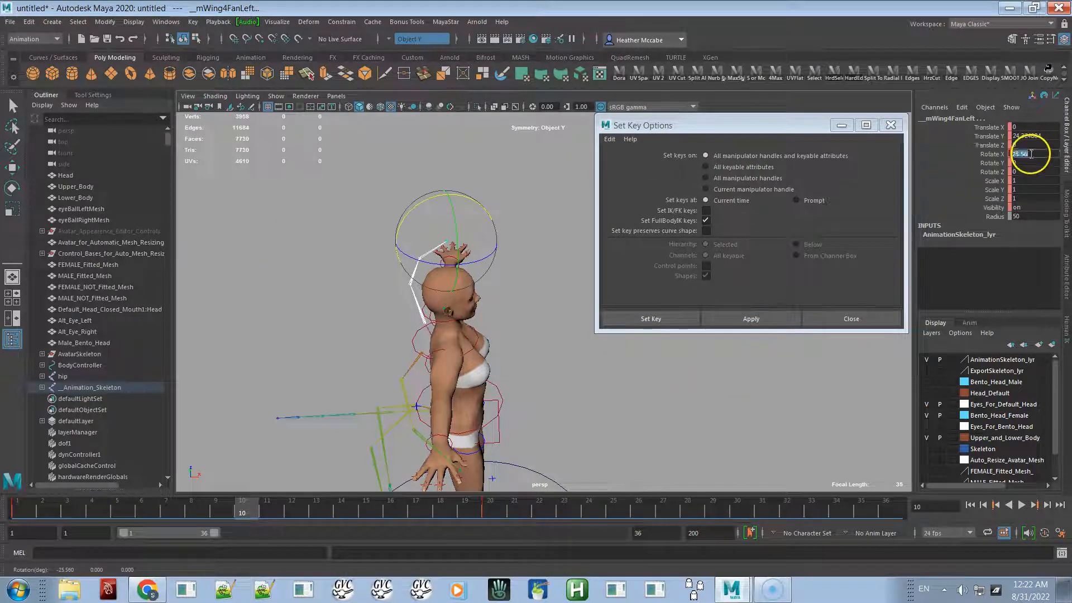
pyautogui.write('-30')
pyautogui.press('Return')
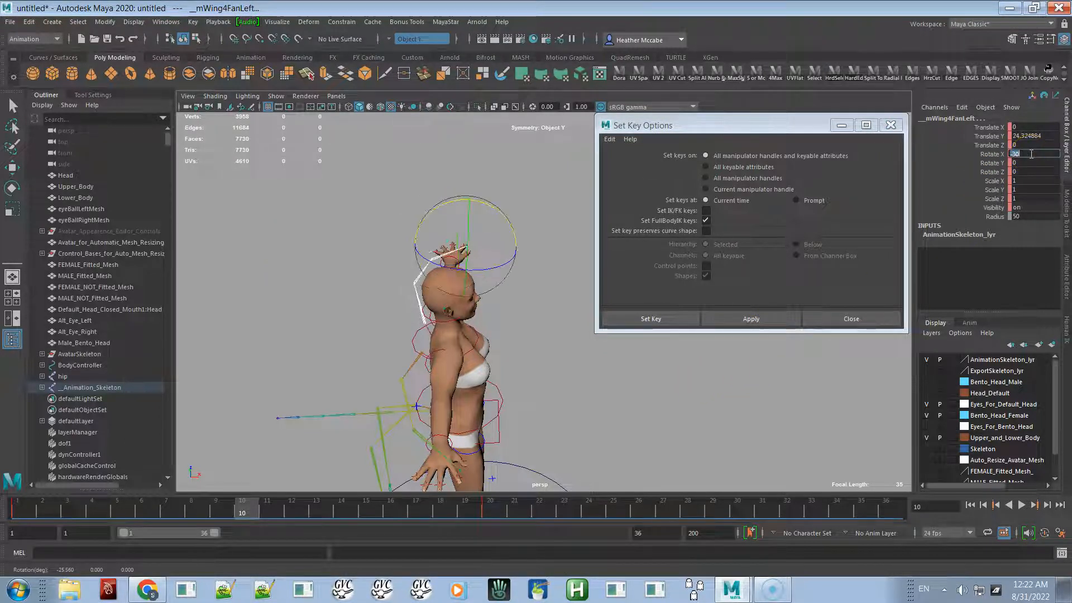
pyautogui.click(744, 319)
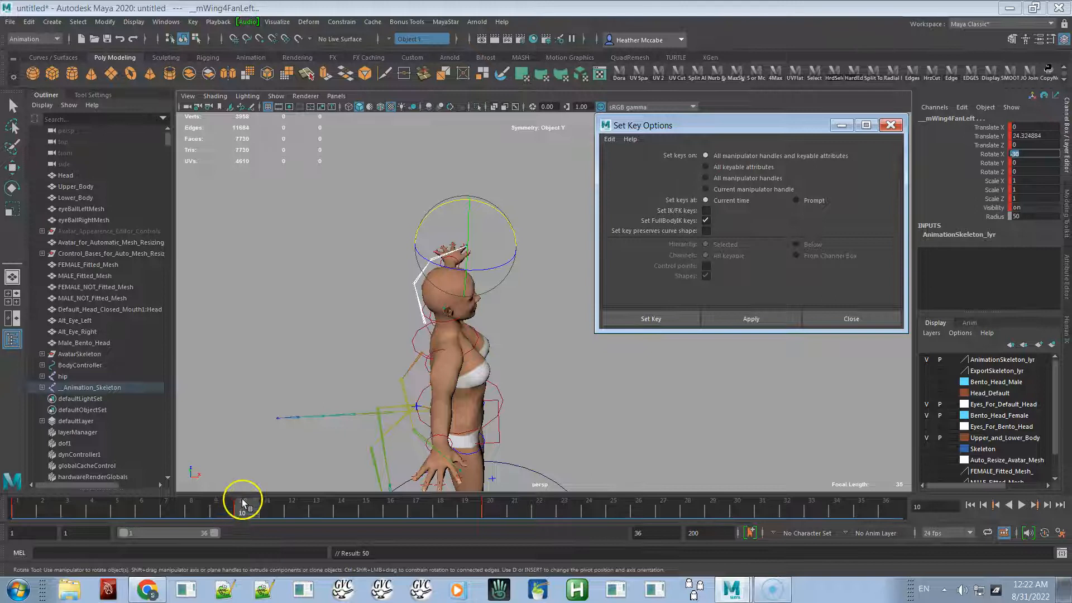
# - Scrub through the timeline to review the wing flap motion
pyautogui.keyDown('alt'); pyautogui.moveTo(374, 410); pyautogui.dragTo(388, 369); pyautogui.keyUp('alt')
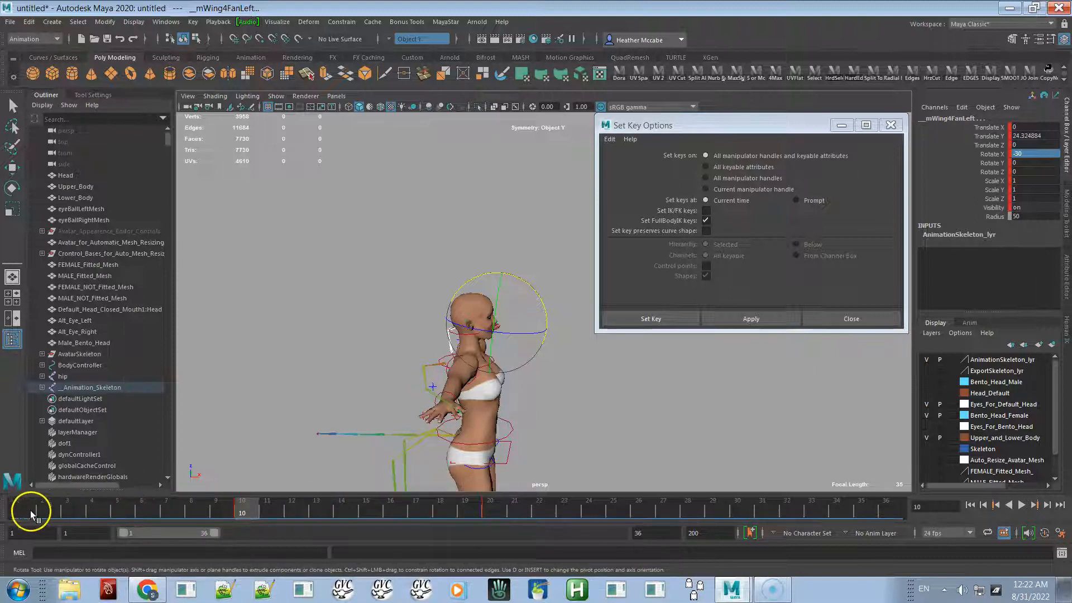
pyautogui.moveTo(22, 508); pyautogui.dragTo(279, 532)
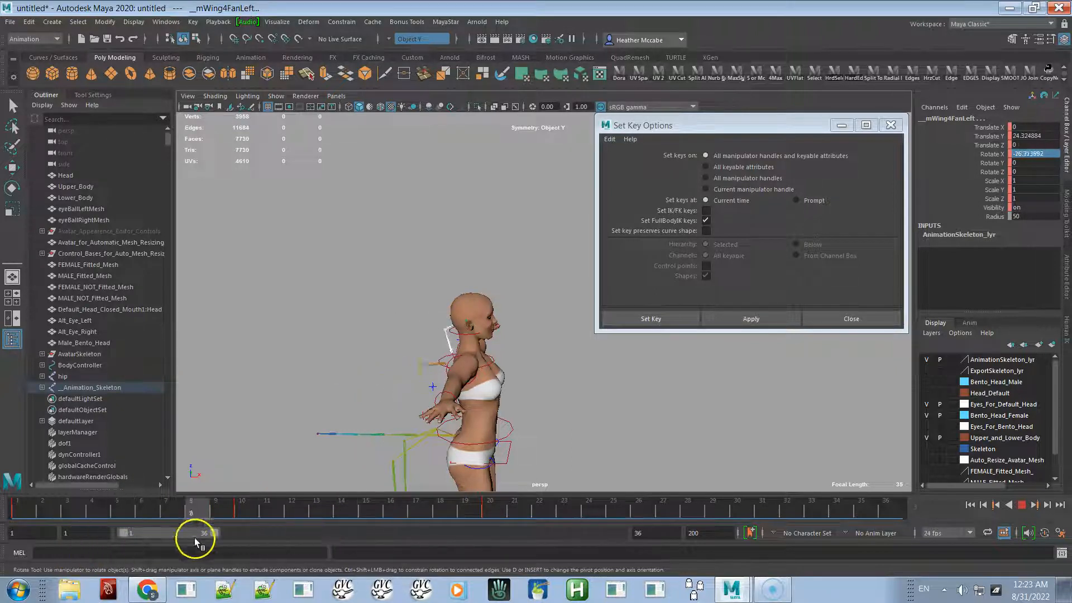
pyautogui.moveTo(89, 552); pyautogui.dragTo(369, 518)
pyautogui.moveTo(128, 534); pyautogui.dragTo(397, 489)
pyautogui.moveTo(469, 488); pyautogui.dragTo(189, 525)
pyautogui.moveTo(281, 497); pyautogui.dragTo(408, 487)
pyautogui.moveTo(478, 493); pyautogui.dragTo(99, 528)
pyautogui.moveTo(41, 512); pyautogui.dragTo(165, 495)
pyautogui.moveTo(270, 487); pyautogui.dragTo(477, 481)
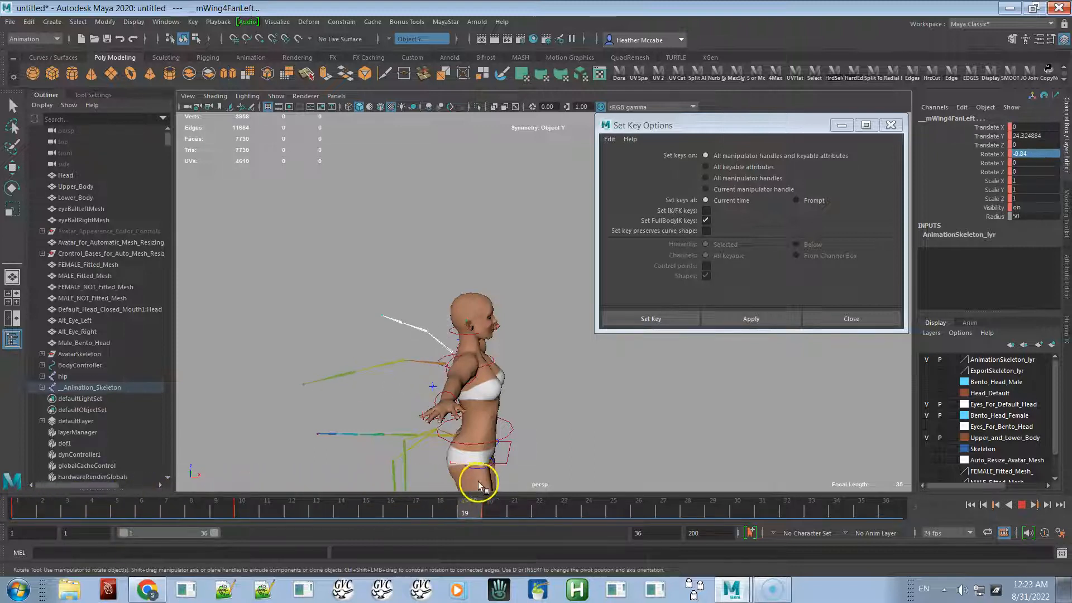
pyautogui.moveTo(362, 490); pyautogui.dragTo(23, 504)
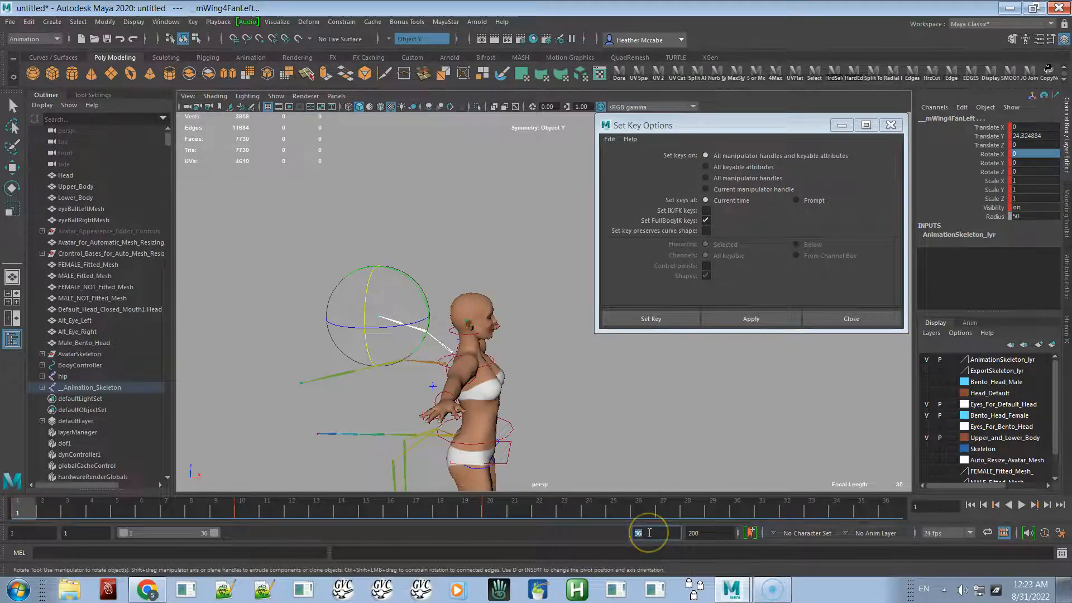
# - Set the playback end frame to 20 and play the wing flap animation
pyautogui.press('Return')
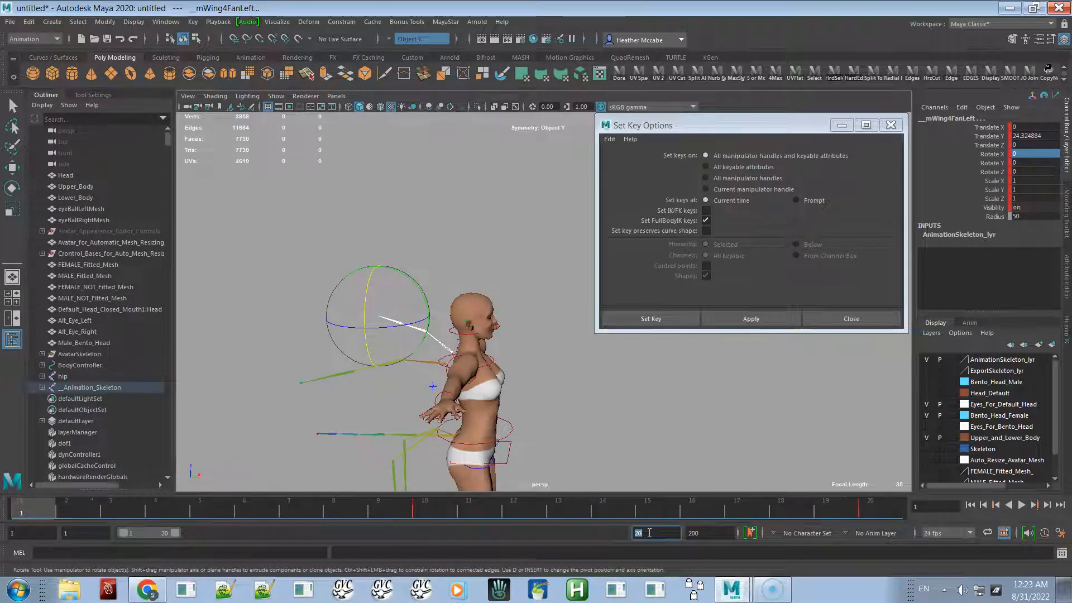
pyautogui.click(1019, 505)
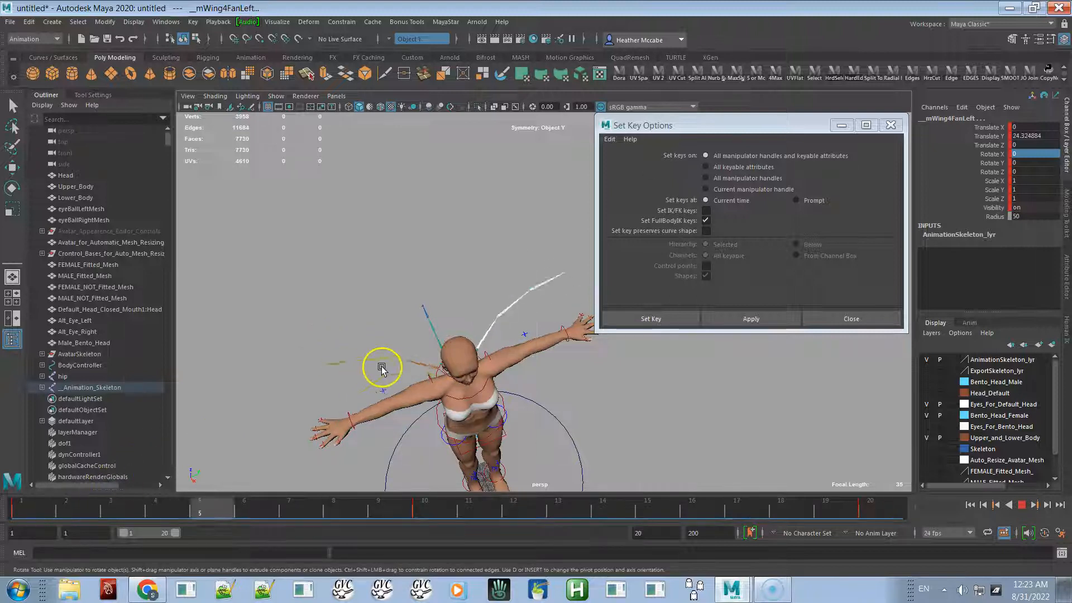
pyautogui.keyDown('alt'); pyautogui.moveTo(451, 308); pyautogui.dragTo(554, 278); pyautogui.keyUp('alt')
pyautogui.keyDown('alt'); pyautogui.moveTo(497, 335); pyautogui.dragTo(425, 374, button='right'); pyautogui.keyUp('alt')
pyautogui.moveTo(358, 383)
pyautogui.keyDown('alt'); pyautogui.mouseDown()
pyautogui.moveTo(429, 395)
pyautogui.moveTo(485, 335)
pyautogui.moveTo(351, 390)
pyautogui.mouseUp(); pyautogui.keyUp('alt')
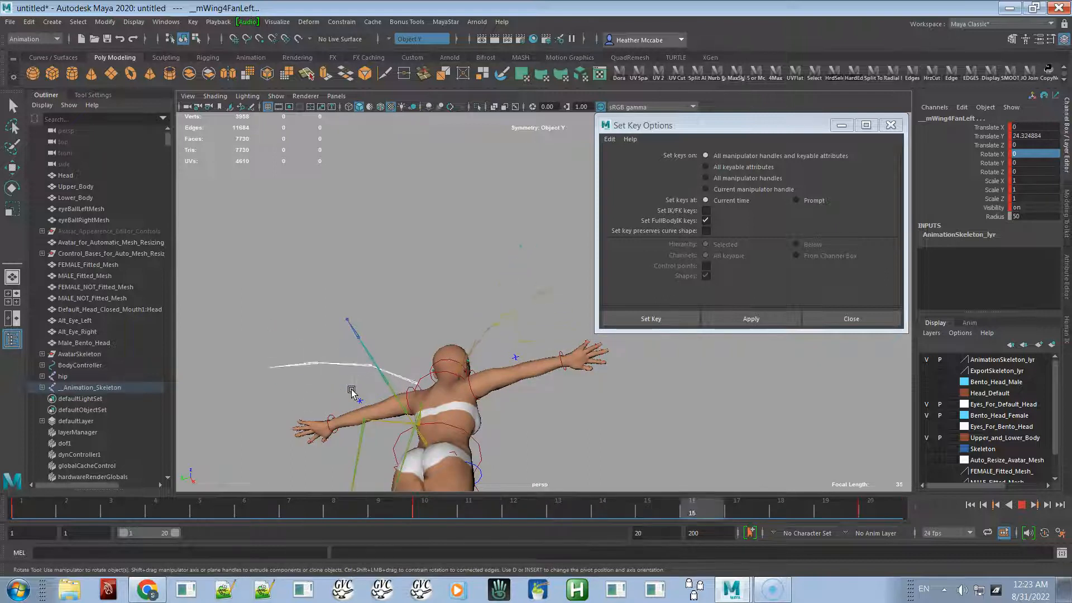
pyautogui.keyDown('alt'); pyautogui.moveTo(414, 360); pyautogui.dragTo(441, 444); pyautogui.keyUp('alt')
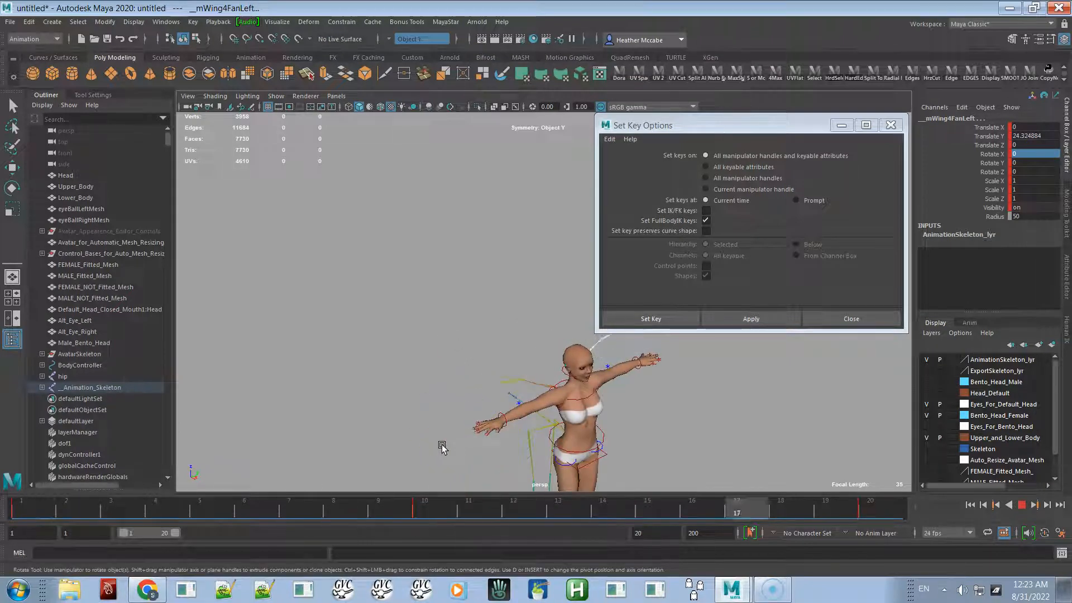
pyautogui.click(1021, 505)
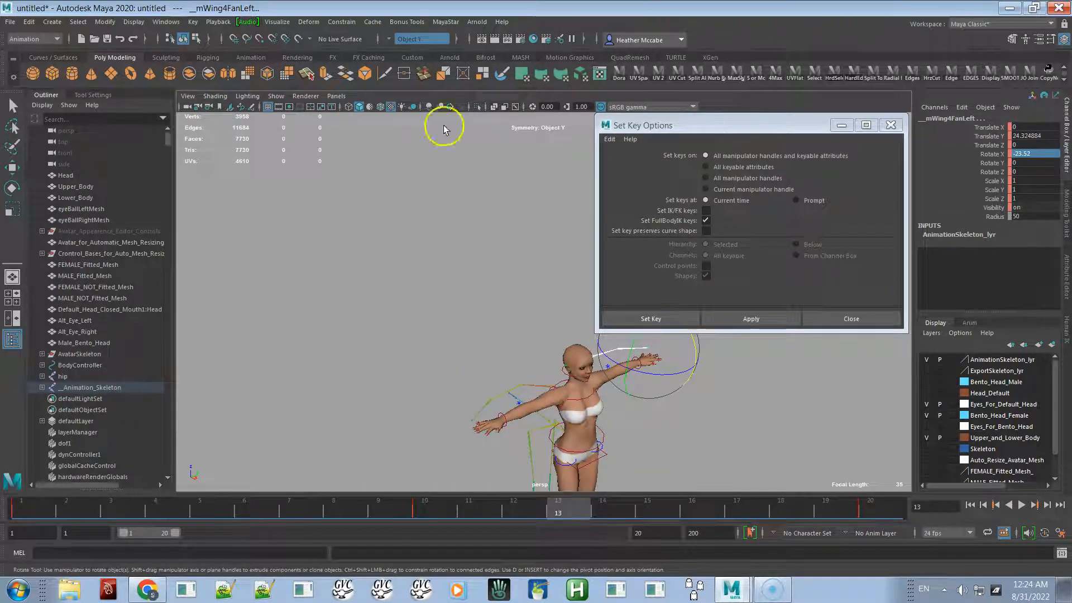
# - Open the MayaStar Animation Export dialog and set its save folder to the Desktop
pyautogui.click(445, 21)
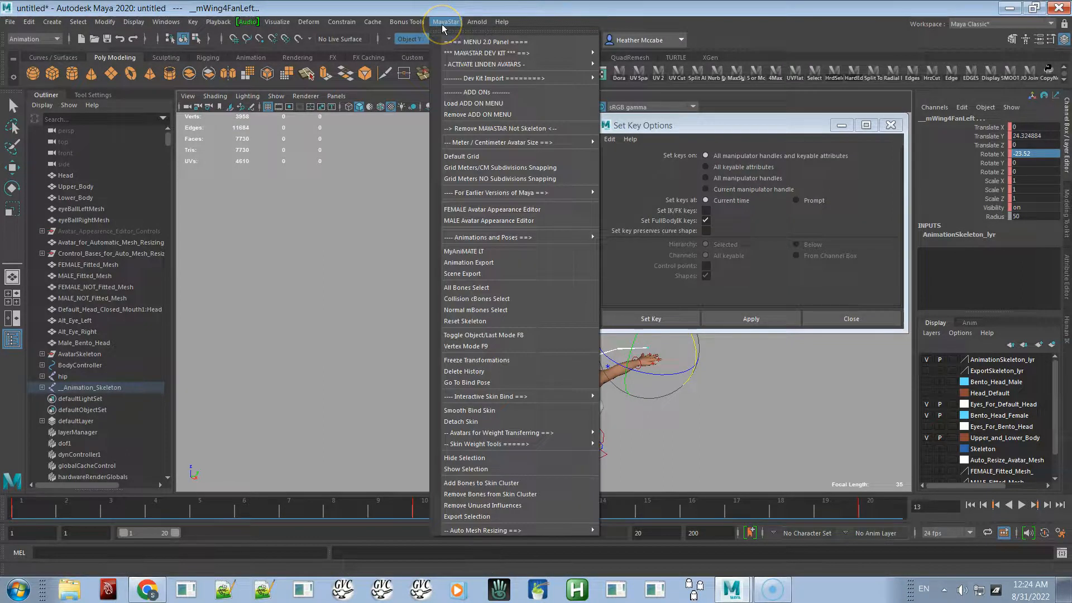
pyautogui.click(461, 263)
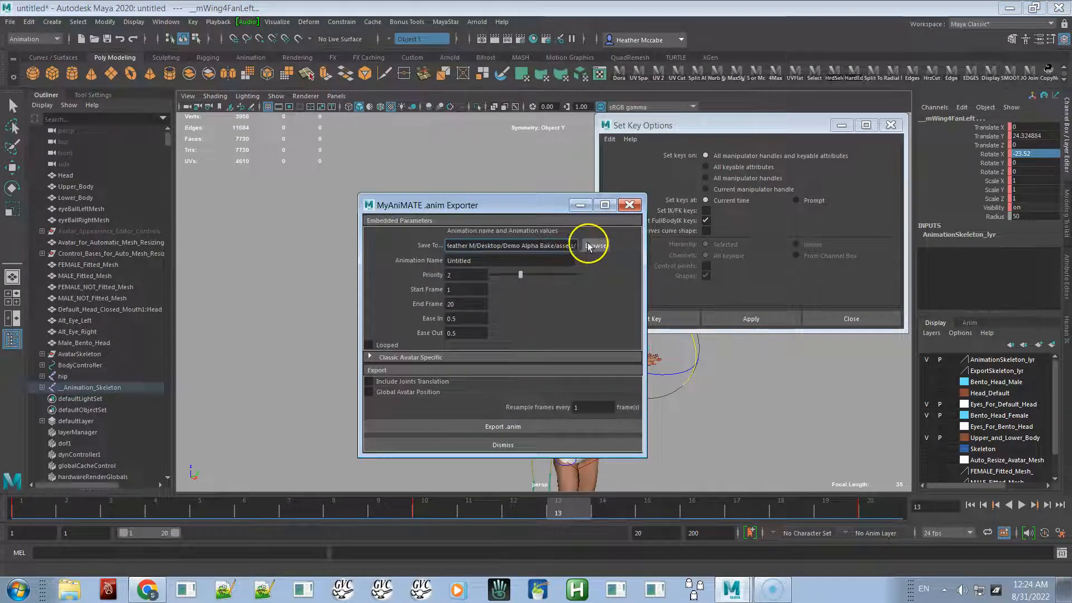
pyautogui.click(593, 246)
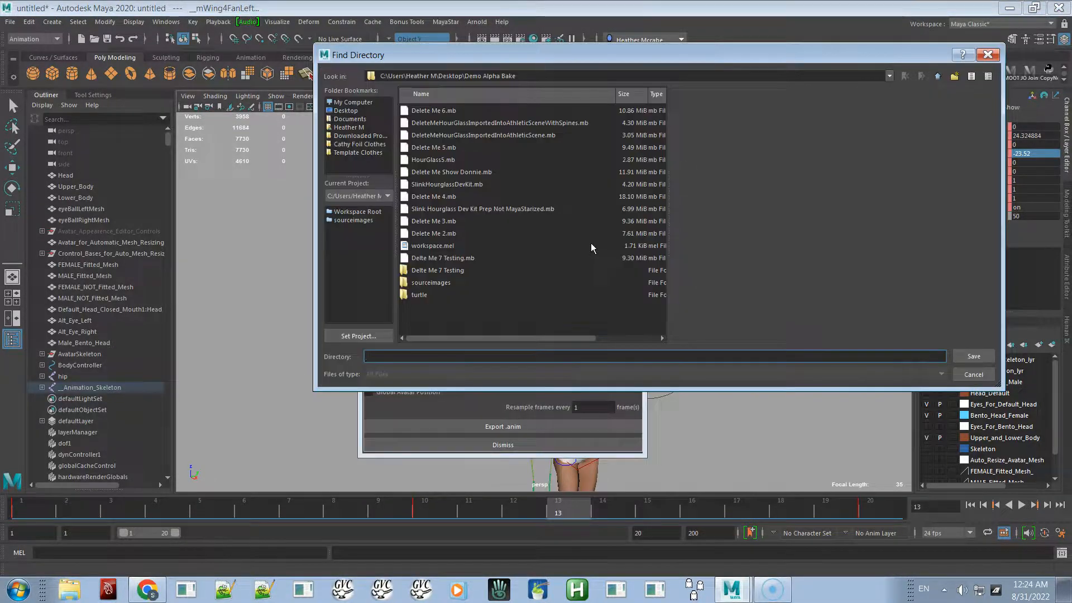
pyautogui.click(350, 110)
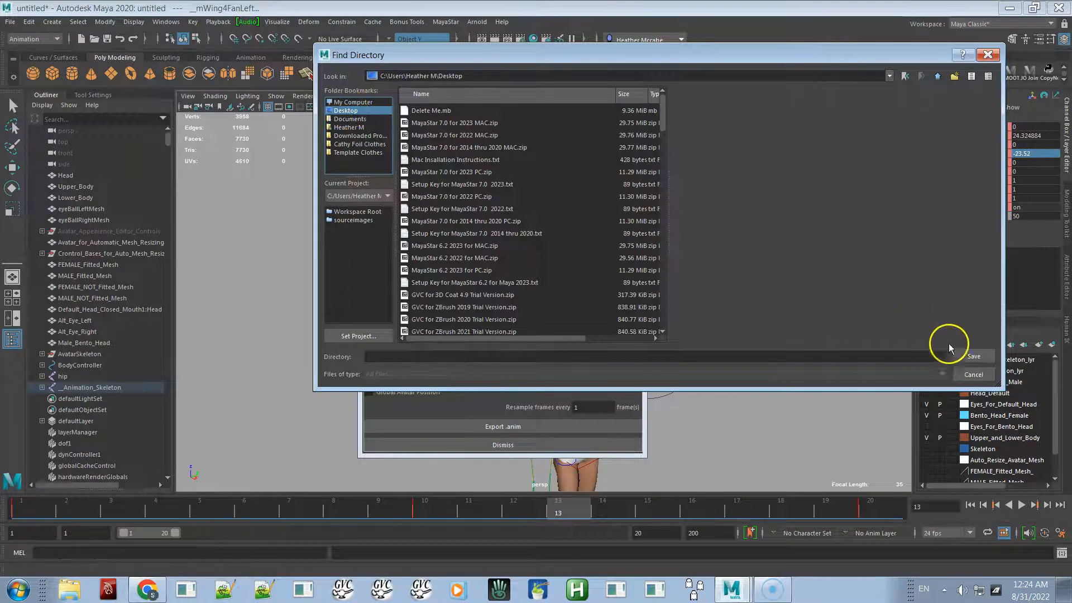
pyautogui.click(964, 354)
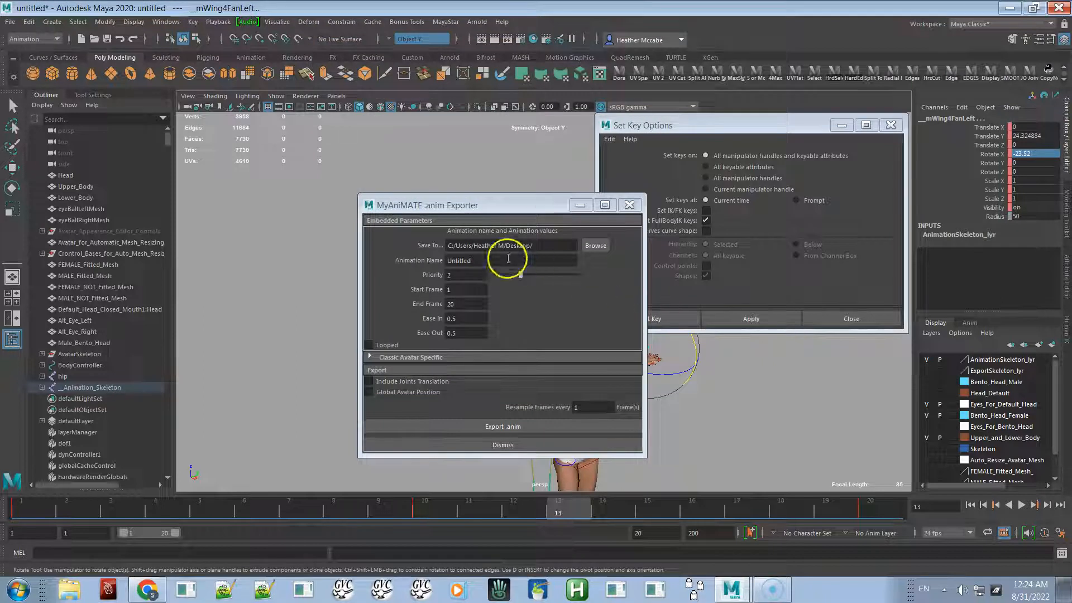
# - Name the exported animation Wing Flap
pyautogui.click(485, 262)
pyautogui.hotkey('ctrl', 'a')
pyautogui.write('W')
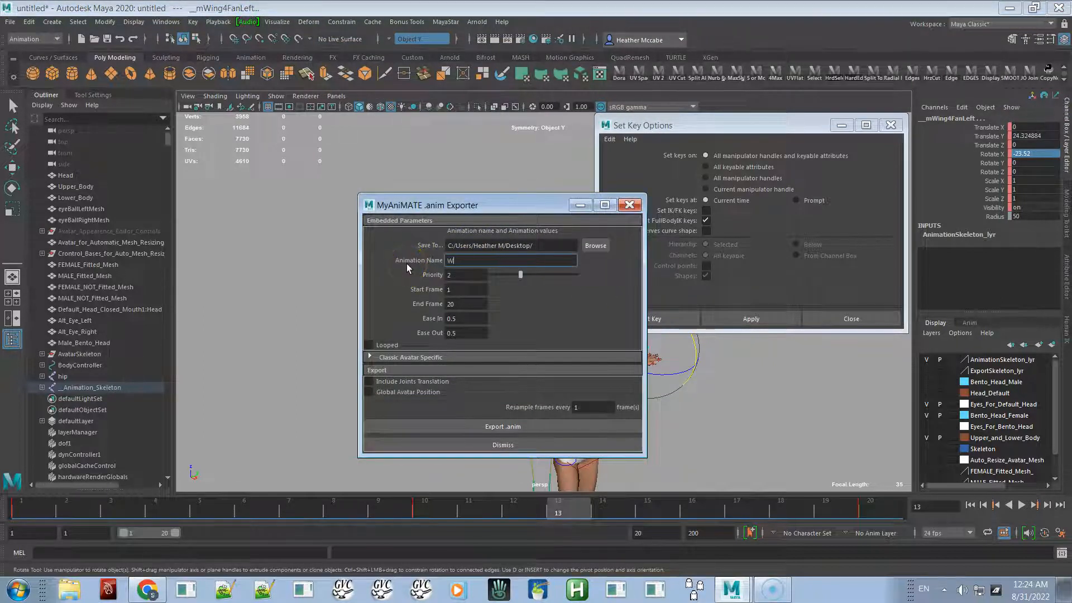
pyautogui.write('ing Flap')
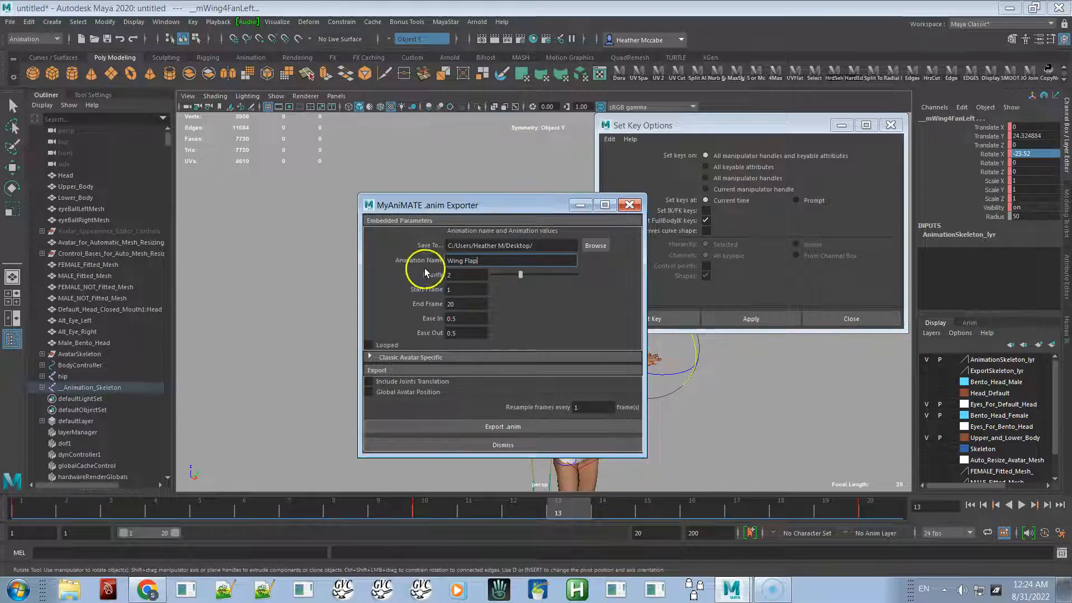
pyautogui.write('2')
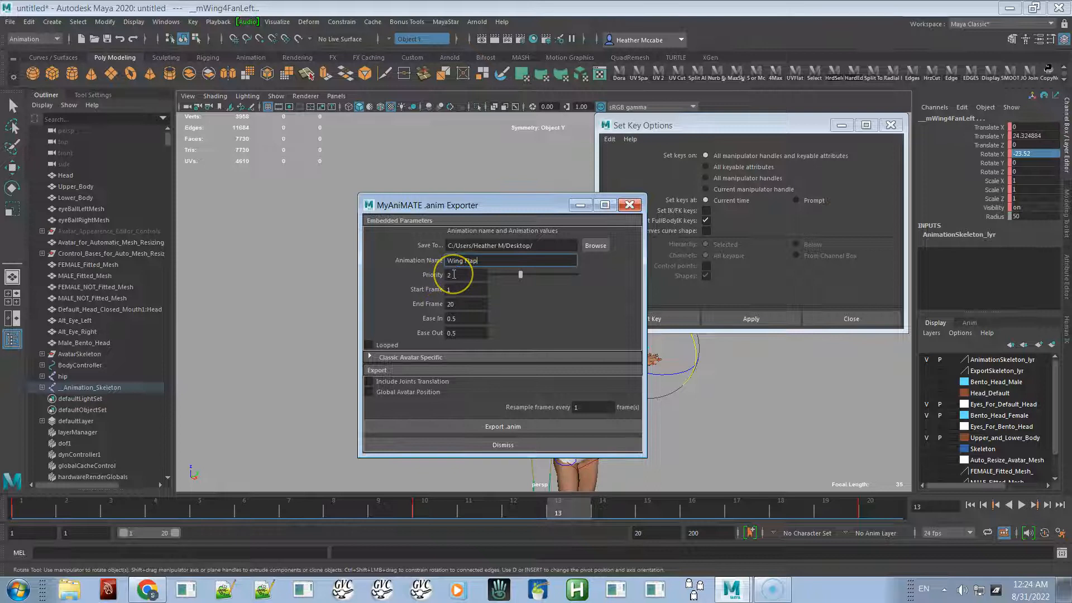
# - Try other values on the animation priority slider and return it to 2
pyautogui.moveTo(518, 276); pyautogui.dragTo(581, 268)
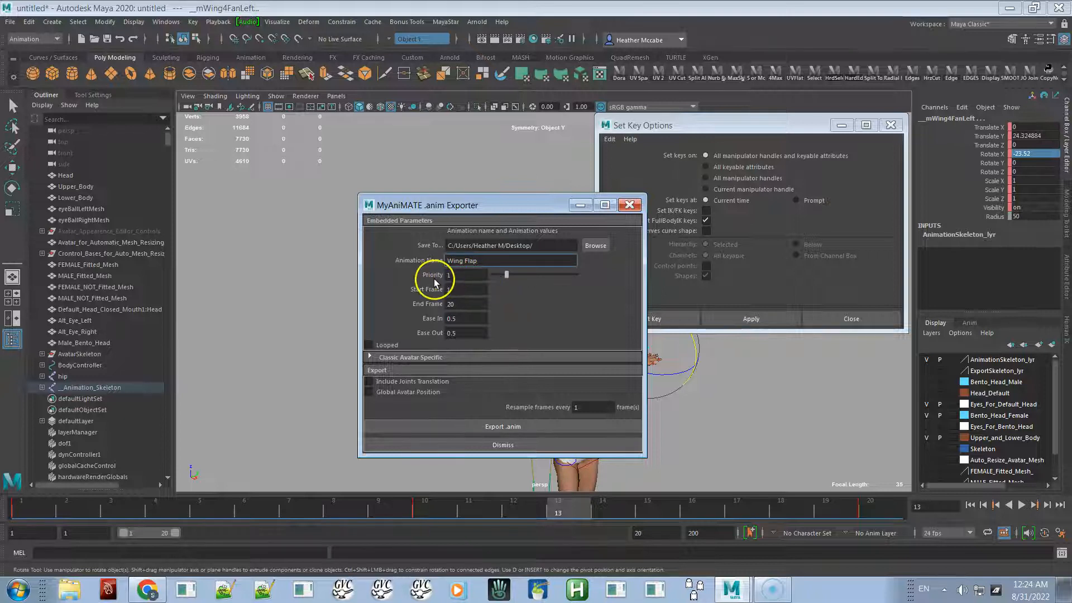
pyautogui.moveTo(507, 276); pyautogui.dragTo(521, 274)
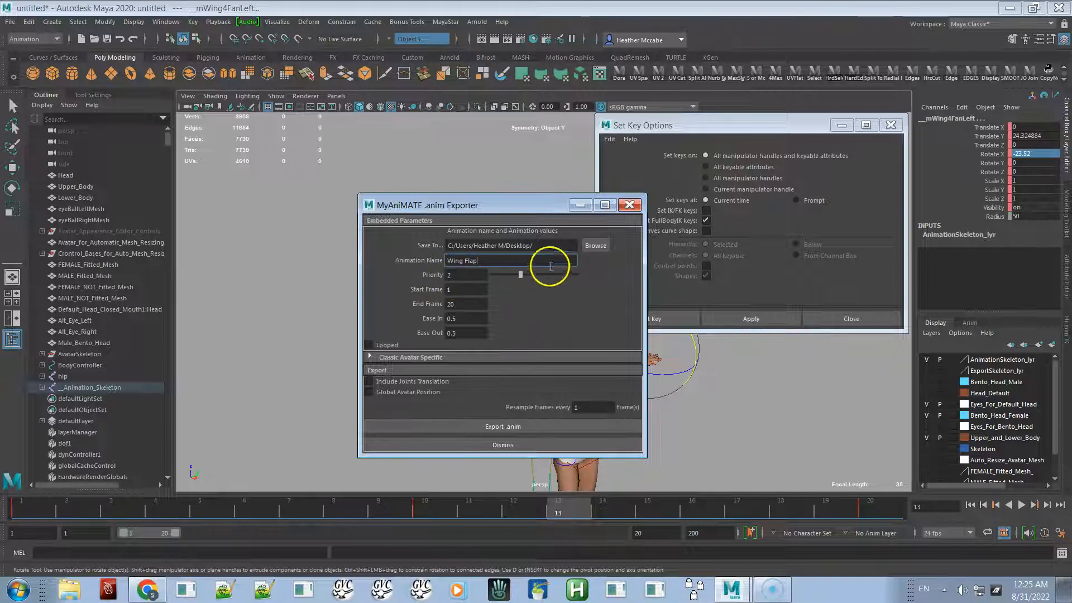
pyautogui.moveTo(523, 274); pyautogui.dragTo(536, 274)
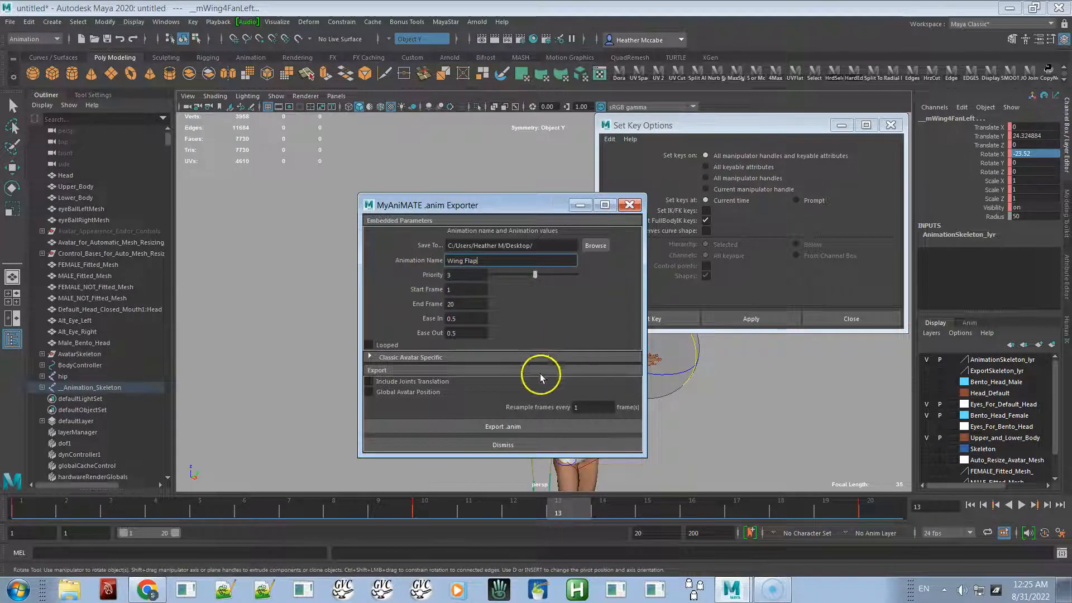
pyautogui.moveTo(535, 274)
pyautogui.mouseDown()
pyautogui.moveTo(550, 274)
pyautogui.moveTo(526, 271)
pyautogui.mouseUp()
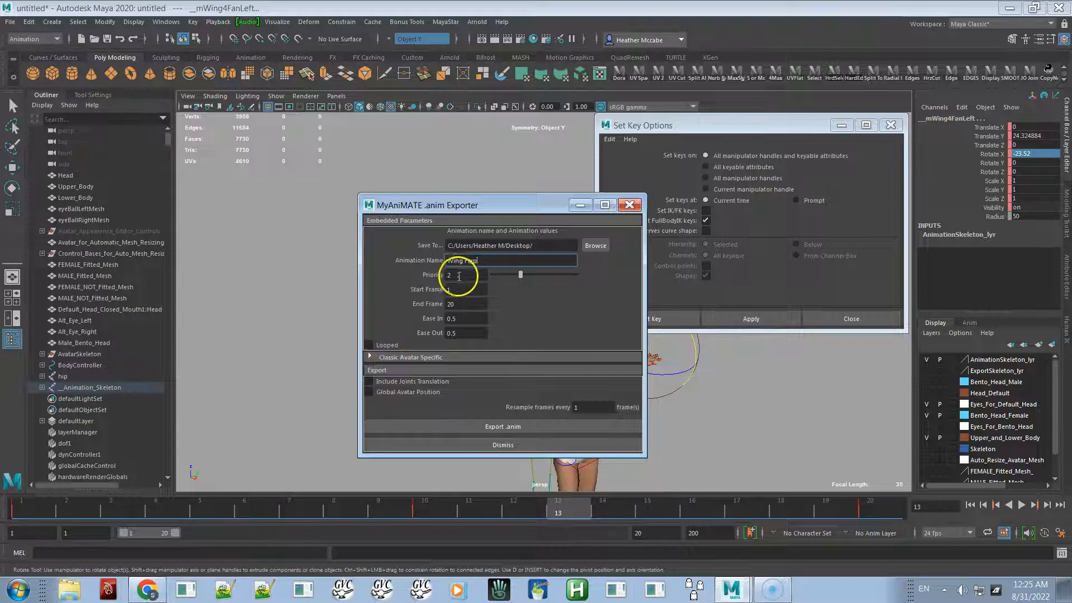
# - Set the animation priority to 6 and enable the Looped option
pyautogui.moveTo(535, 275); pyautogui.dragTo(576, 275)
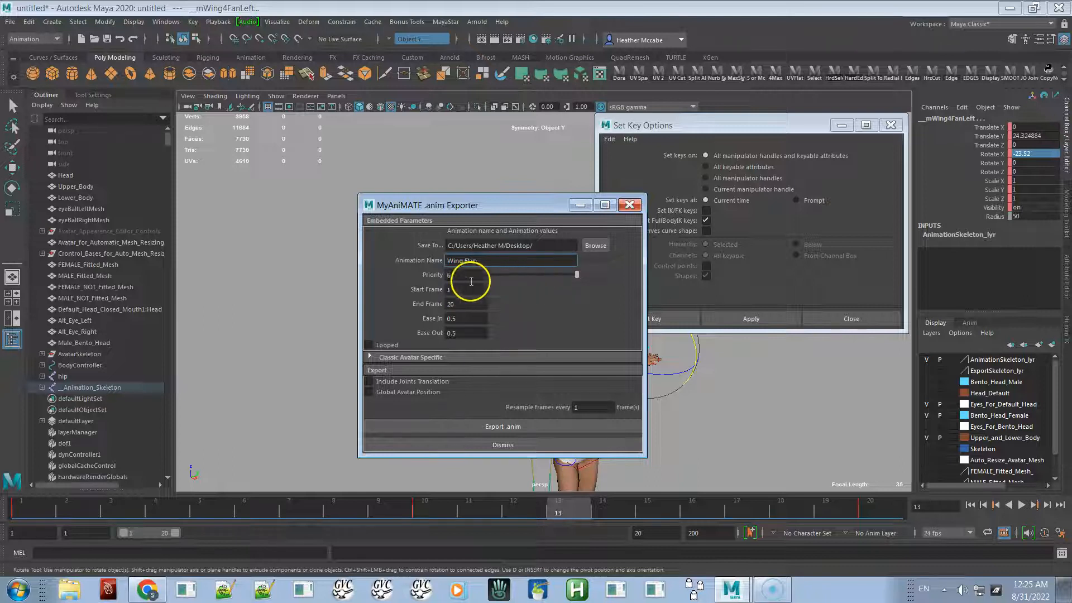
pyautogui.moveTo(579, 275)
pyautogui.mouseDown()
pyautogui.moveTo(563, 276)
pyautogui.moveTo(580, 274)
pyautogui.mouseUp()
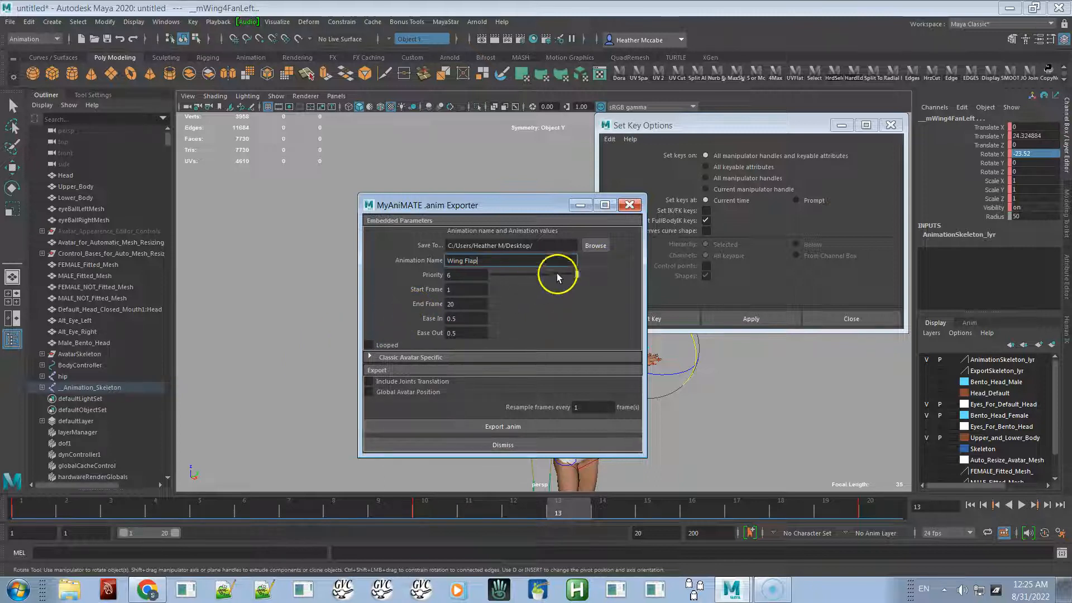
pyautogui.doubleClick(454, 290)
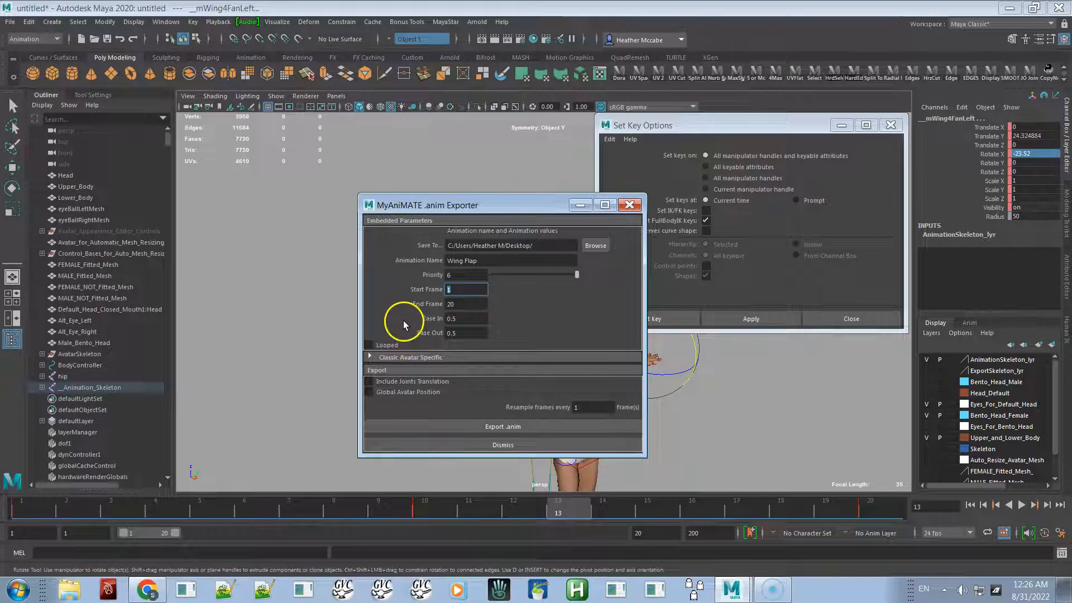
pyautogui.click(369, 347)
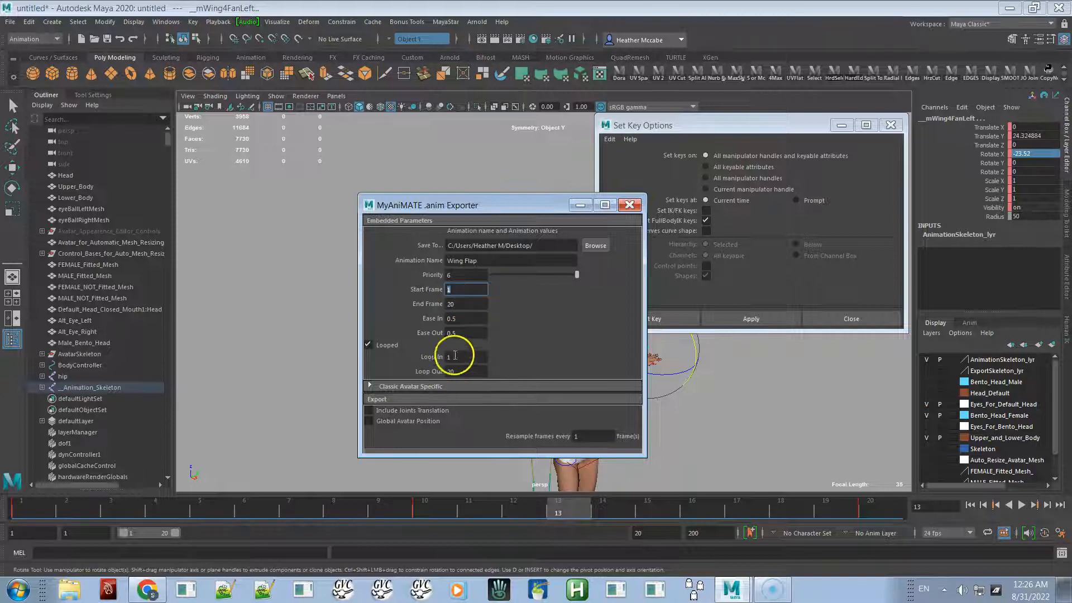
# - Set both the loop in and loop out frames to 8
pyautogui.moveTo(64, 508)
pyautogui.mouseDown()
pyautogui.moveTo(19, 508)
pyautogui.moveTo(414, 519)
pyautogui.moveTo(886, 500)
pyautogui.moveTo(714, 519)
pyautogui.moveTo(51, 496)
pyautogui.moveTo(454, 444)
pyautogui.moveTo(454, 491)
pyautogui.moveTo(355, 519)
pyautogui.mouseUp()
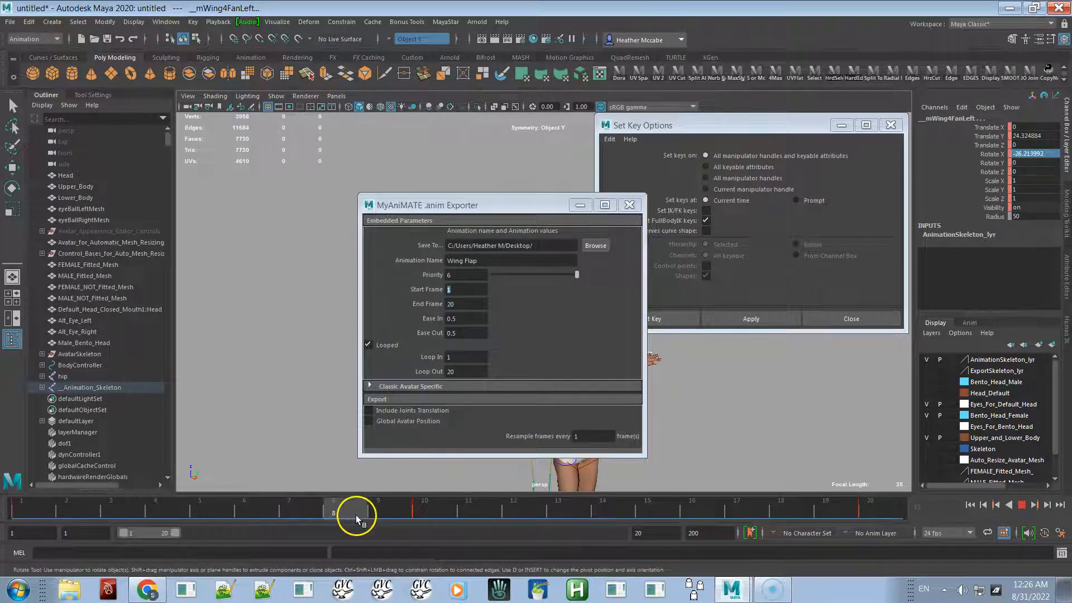
pyautogui.moveTo(481, 206); pyautogui.dragTo(198, 14)
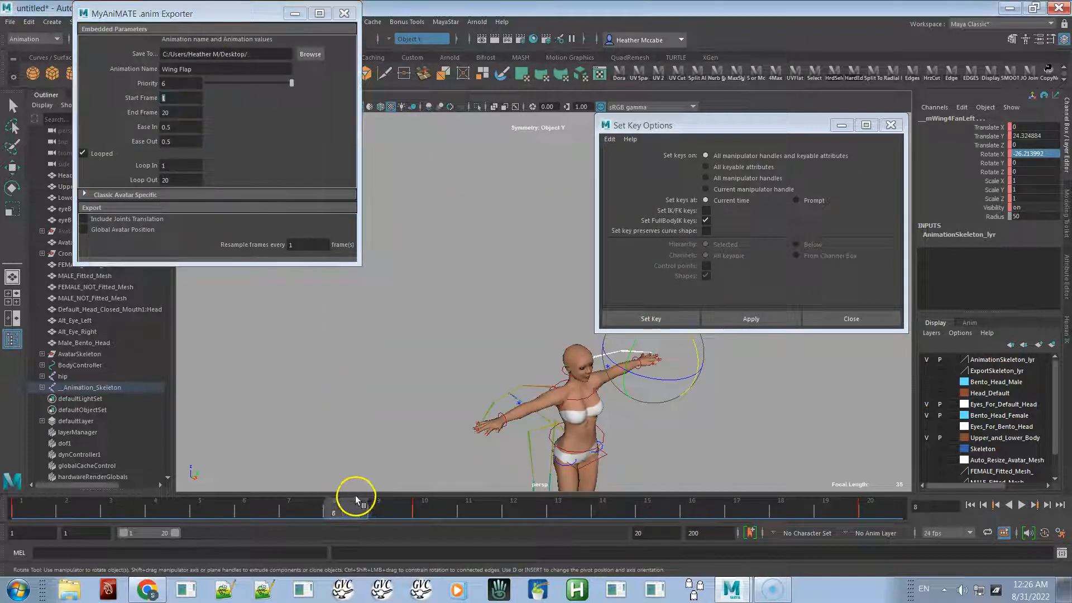
pyautogui.moveTo(352, 498)
pyautogui.mouseDown()
pyautogui.moveTo(365, 490)
pyautogui.moveTo(331, 502)
pyautogui.mouseUp()
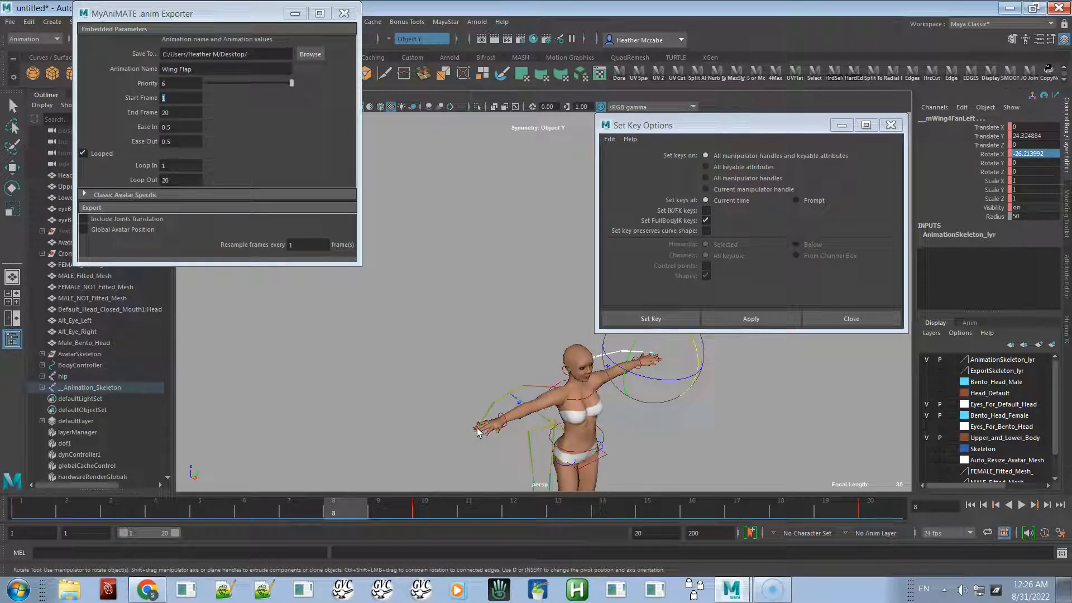
pyautogui.click(214, 17)
pyautogui.moveTo(214, 17); pyautogui.dragTo(374, 123)
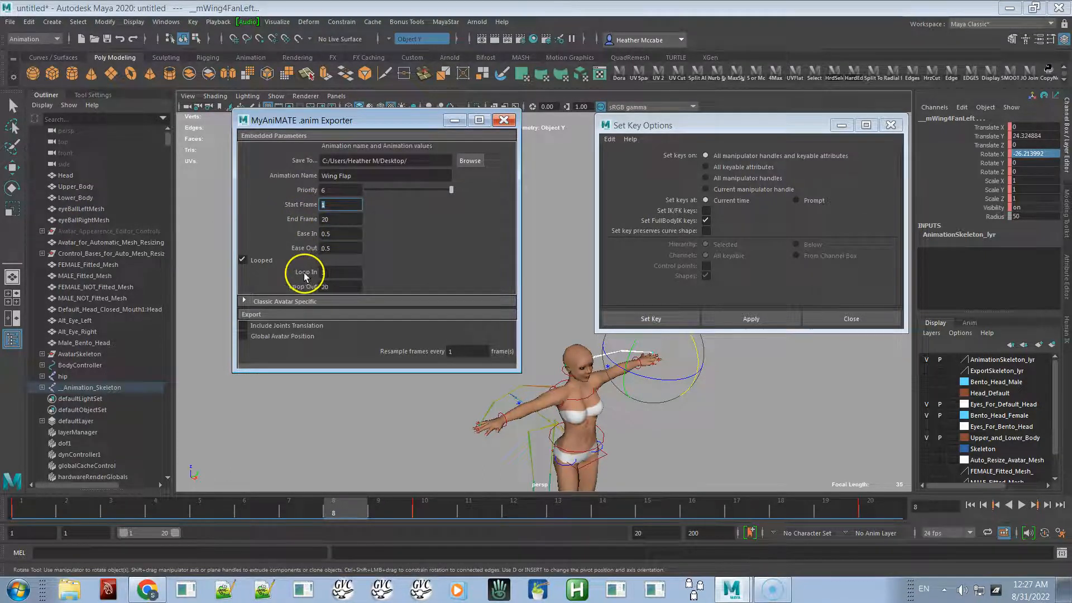
pyautogui.click(329, 272)
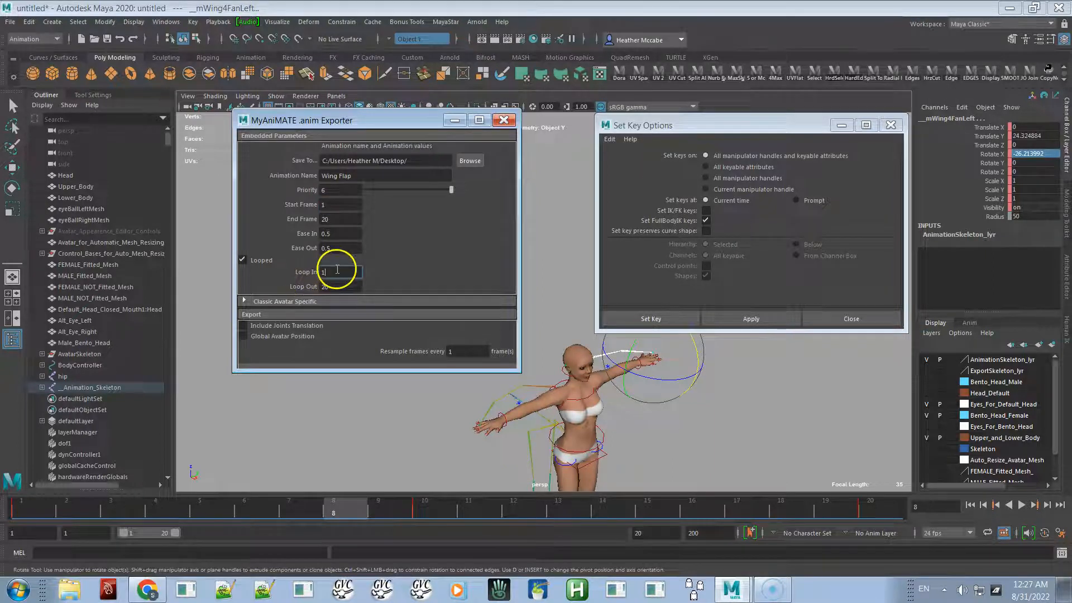
pyautogui.write('8')
pyautogui.click(329, 286)
pyautogui.write('8')
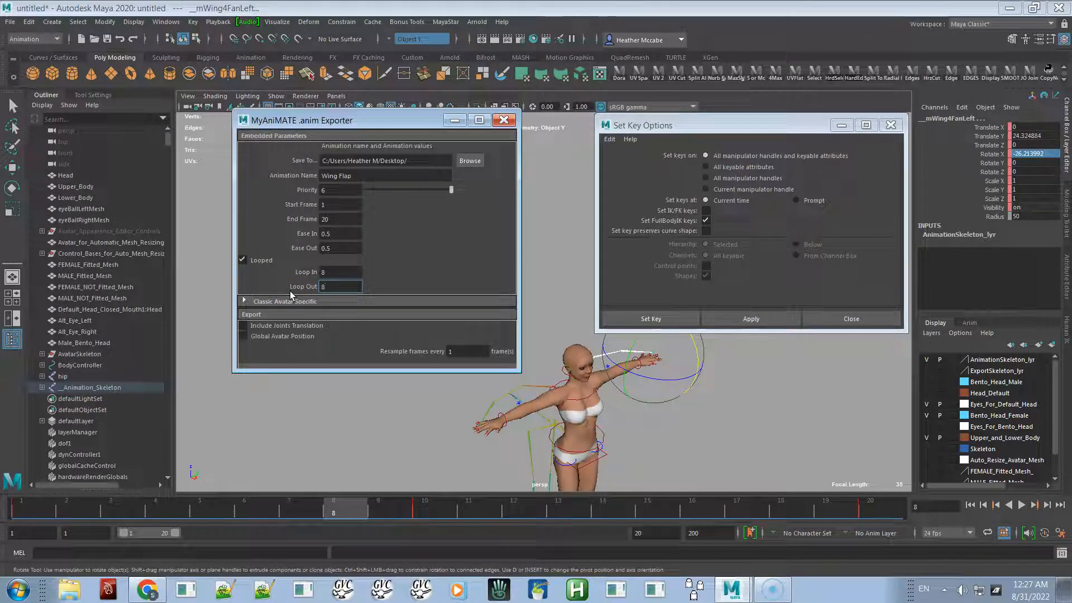
# - Set the export start frame to 6 and end frame to 9
pyautogui.click(330, 273)
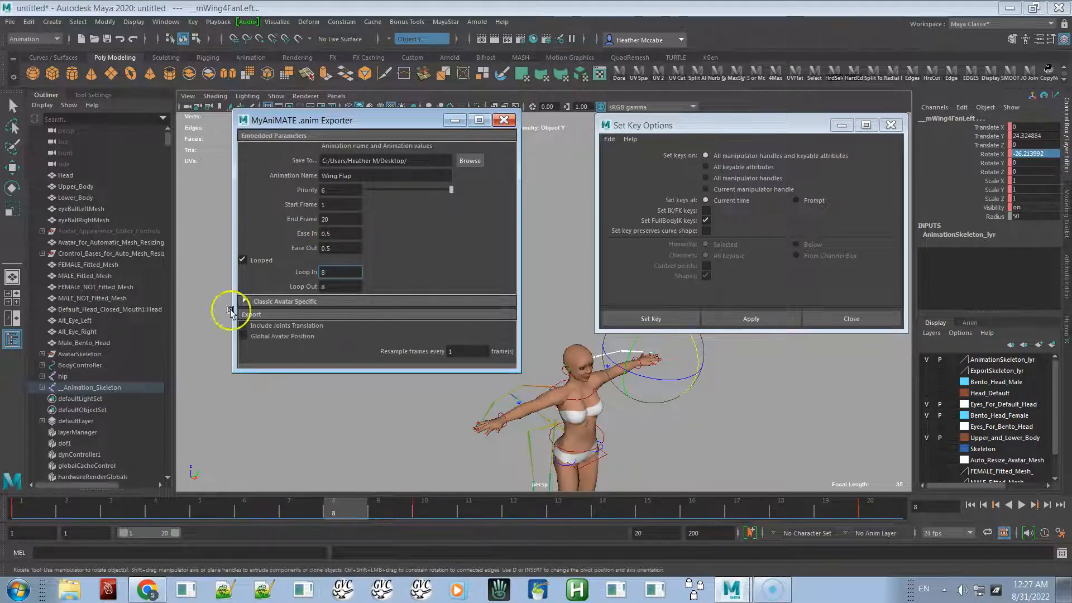
pyautogui.doubleClick(329, 205)
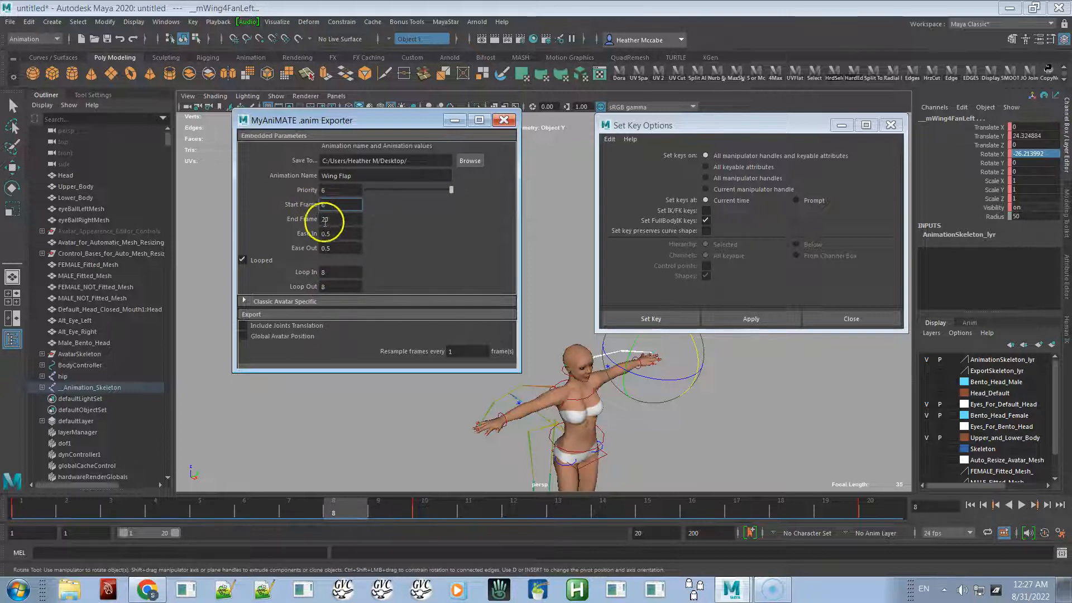
pyautogui.doubleClick(334, 219)
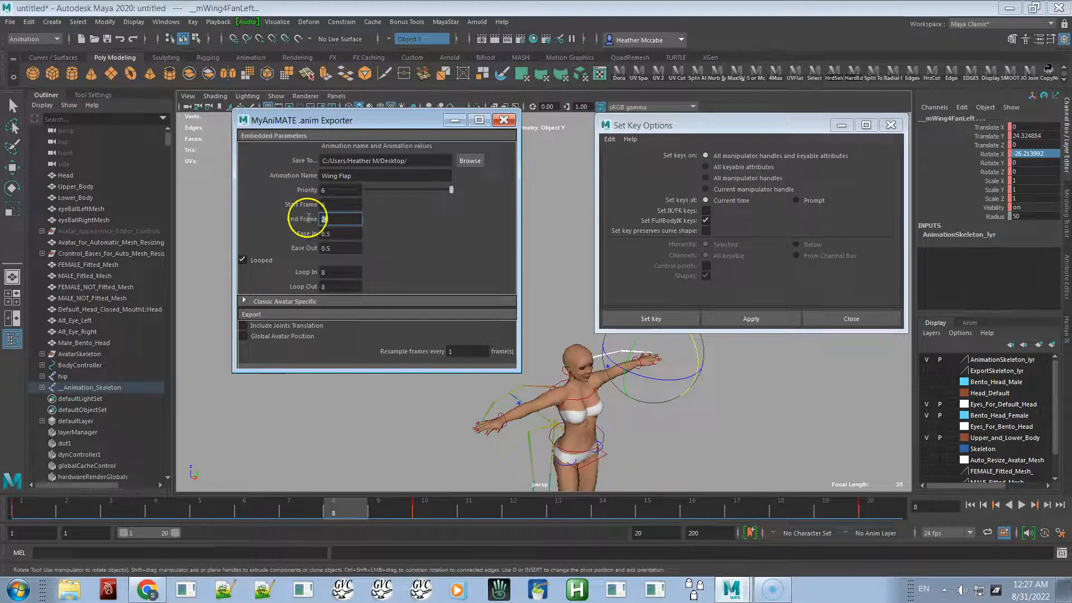
pyautogui.write('9')
pyautogui.click(328, 205)
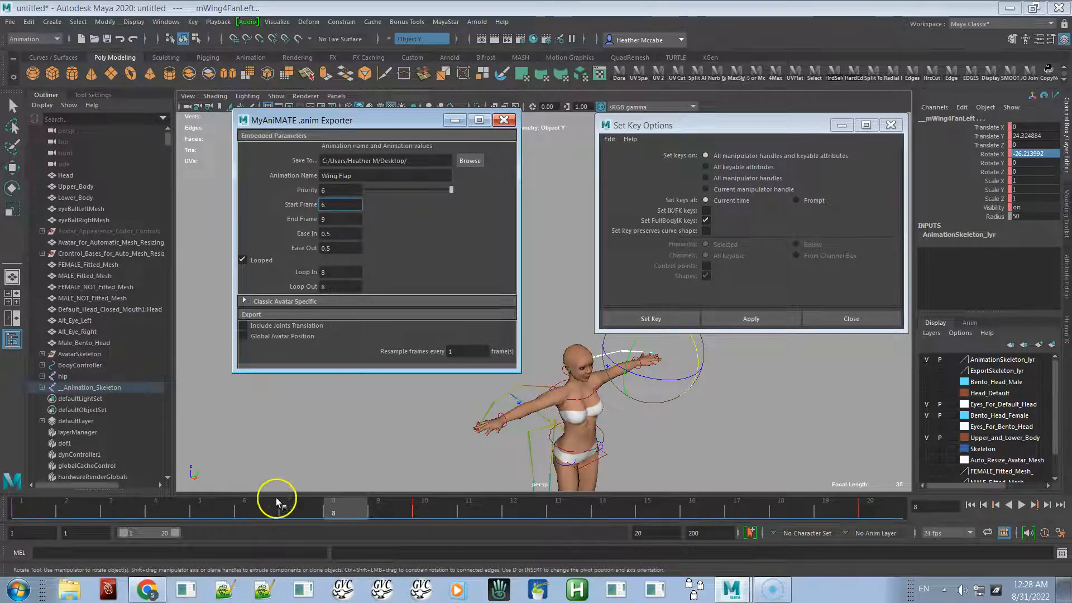
# - Set both the export start and end frames to 8
pyautogui.moveTo(288, 506)
pyautogui.mouseDown()
pyautogui.moveTo(347, 502)
pyautogui.moveTo(301, 511)
pyautogui.moveTo(336, 504)
pyautogui.mouseUp()
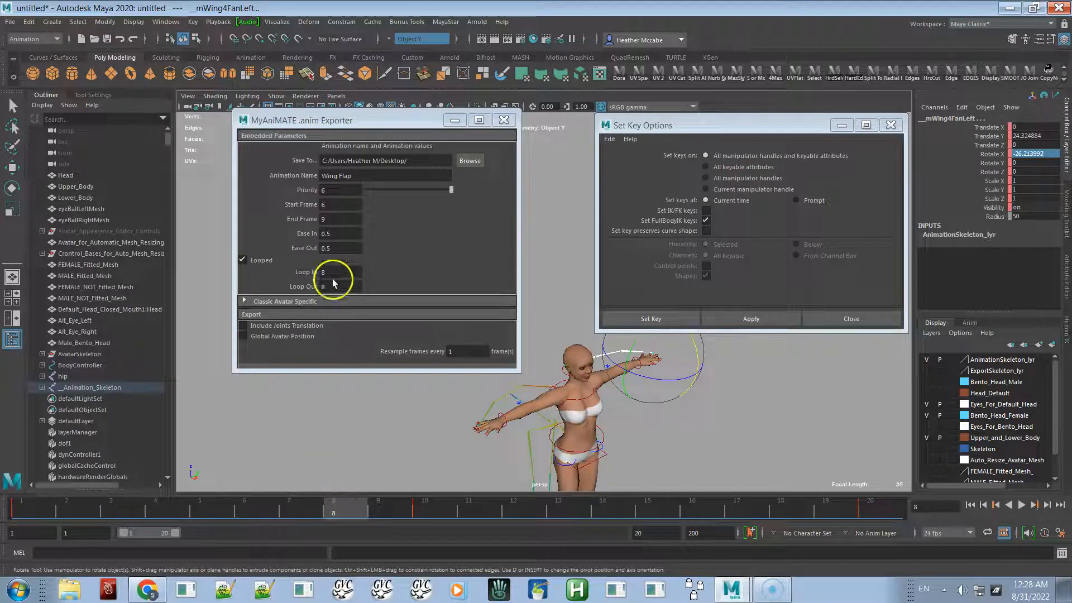
pyautogui.click(335, 188)
pyautogui.click(334, 205)
pyautogui.write('8')
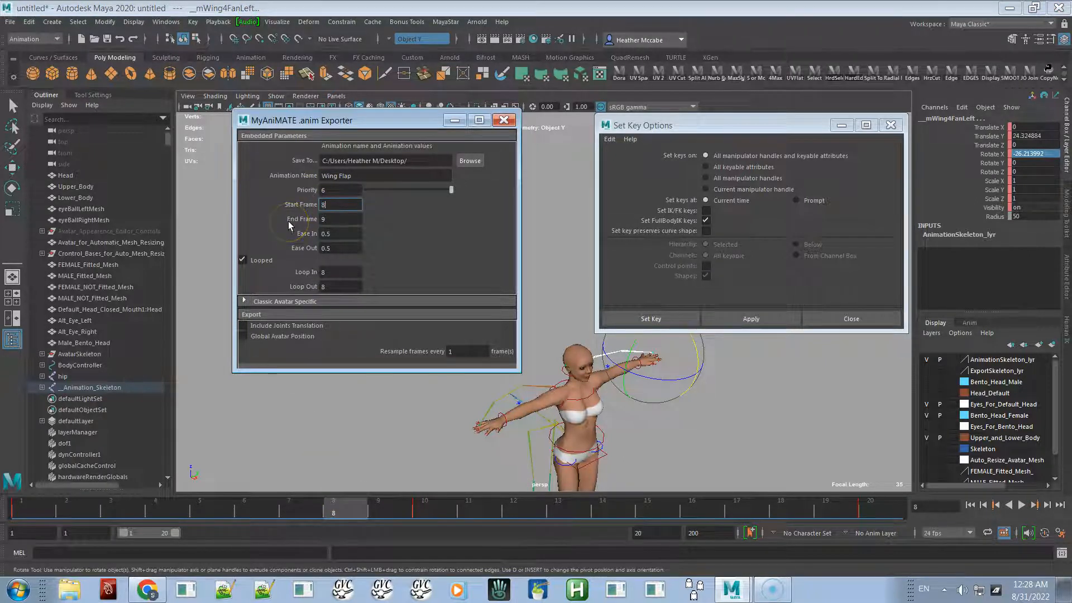
pyautogui.click(334, 219)
pyautogui.write('8')
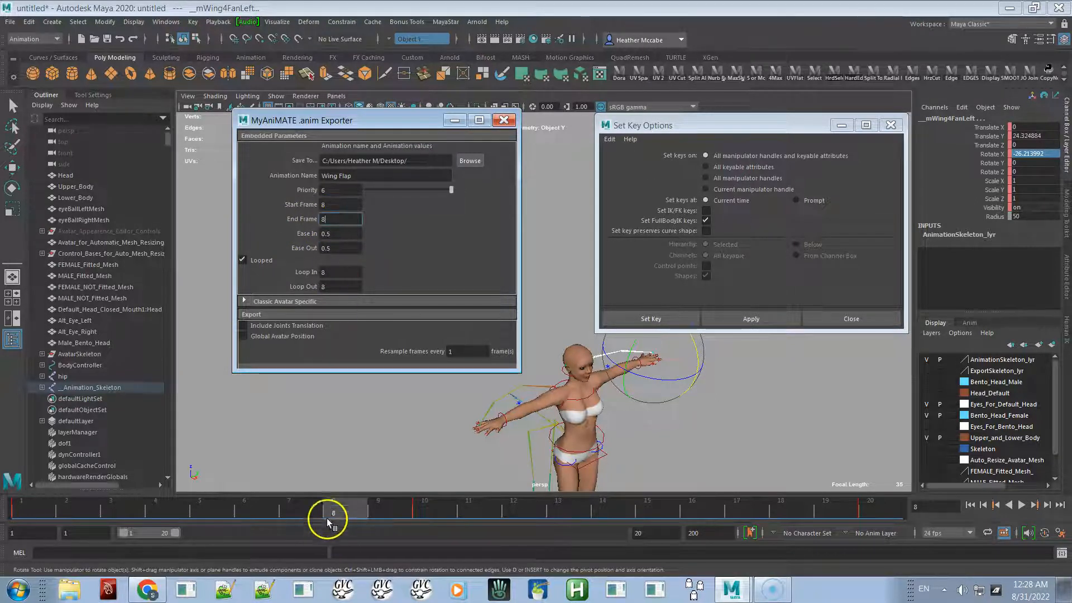
# - Set the export start frame to 7 and end frame to 9
pyautogui.moveTo(350, 508)
pyautogui.mouseDown()
pyautogui.moveTo(313, 507)
pyautogui.moveTo(374, 507)
pyautogui.moveTo(328, 508)
pyautogui.moveTo(338, 508)
pyautogui.mouseUp()
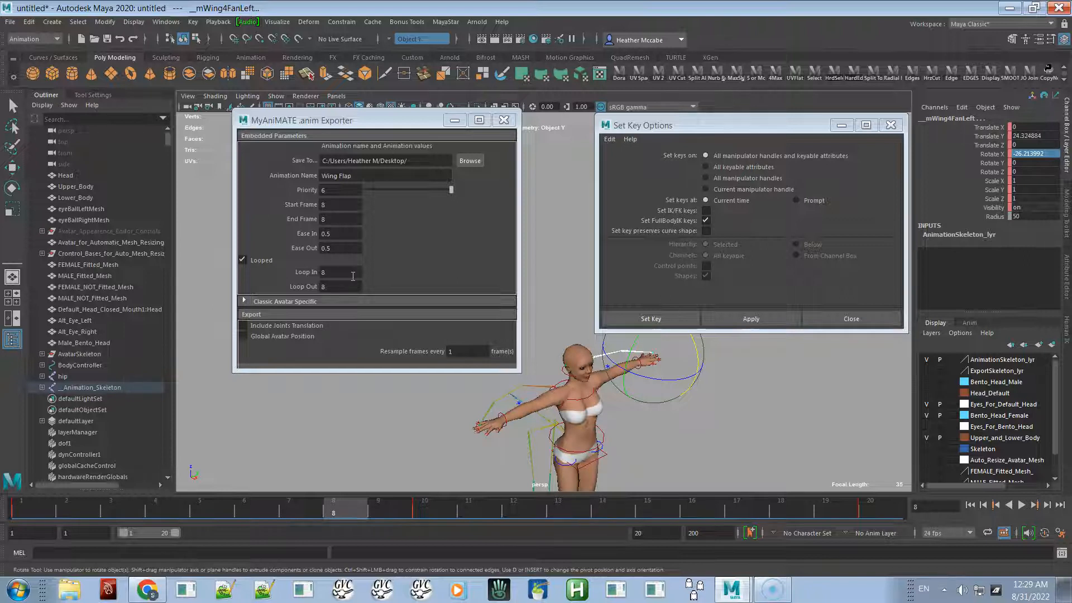
pyautogui.doubleClick(324, 190)
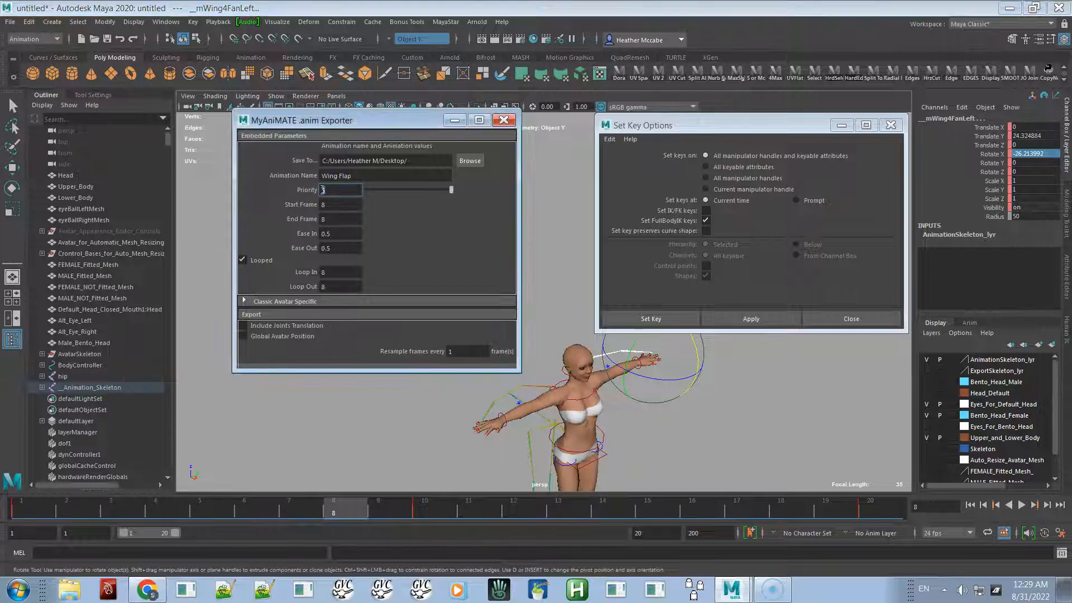
pyautogui.press('Tab')
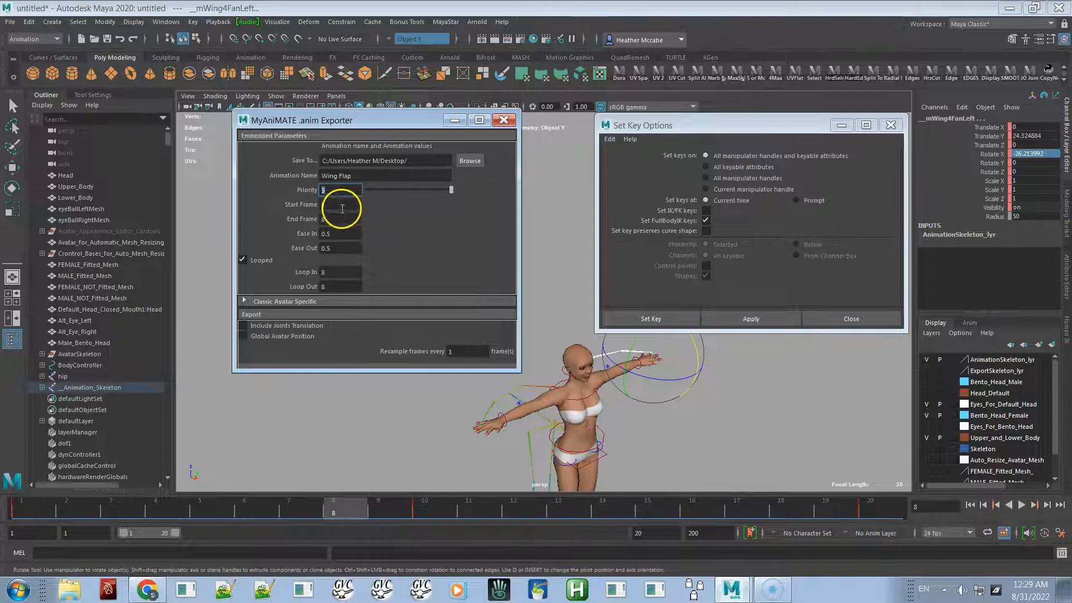
pyautogui.write('7')
pyautogui.press('Tab')
pyautogui.write('9')
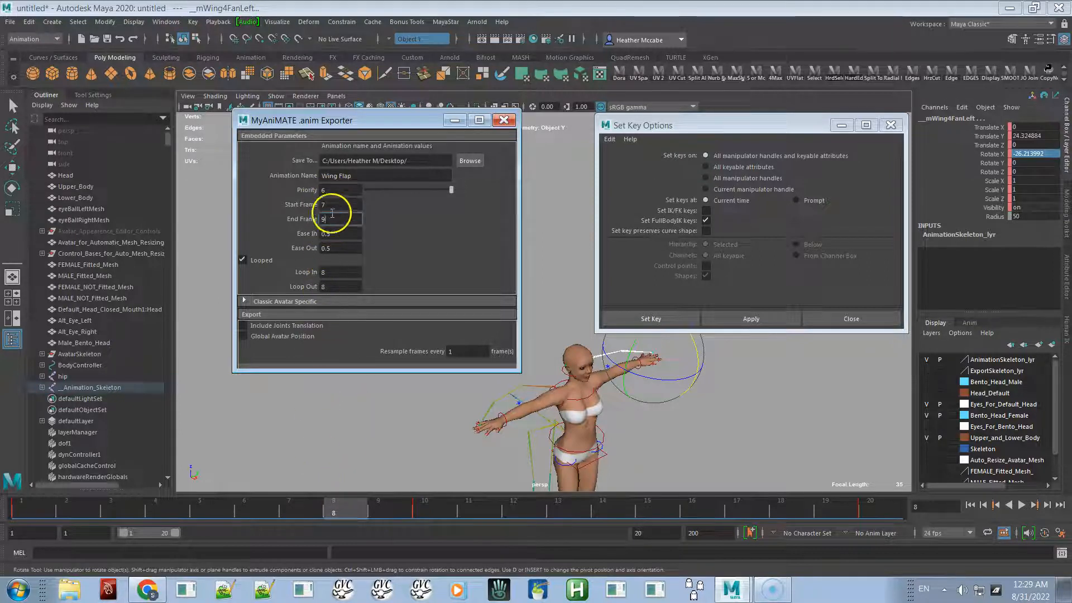
# - Set the export start frame to 6 and the end frame to 10
pyautogui.moveTo(290, 506)
pyautogui.mouseDown()
pyautogui.moveTo(331, 510)
pyautogui.moveTo(303, 514)
pyautogui.mouseUp()
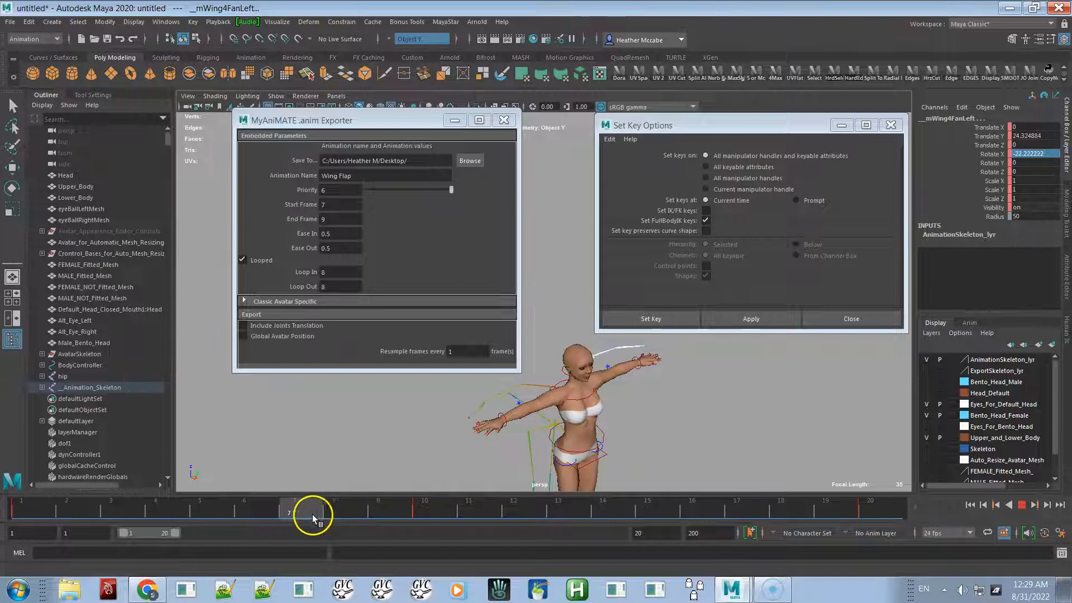
pyautogui.click(334, 511)
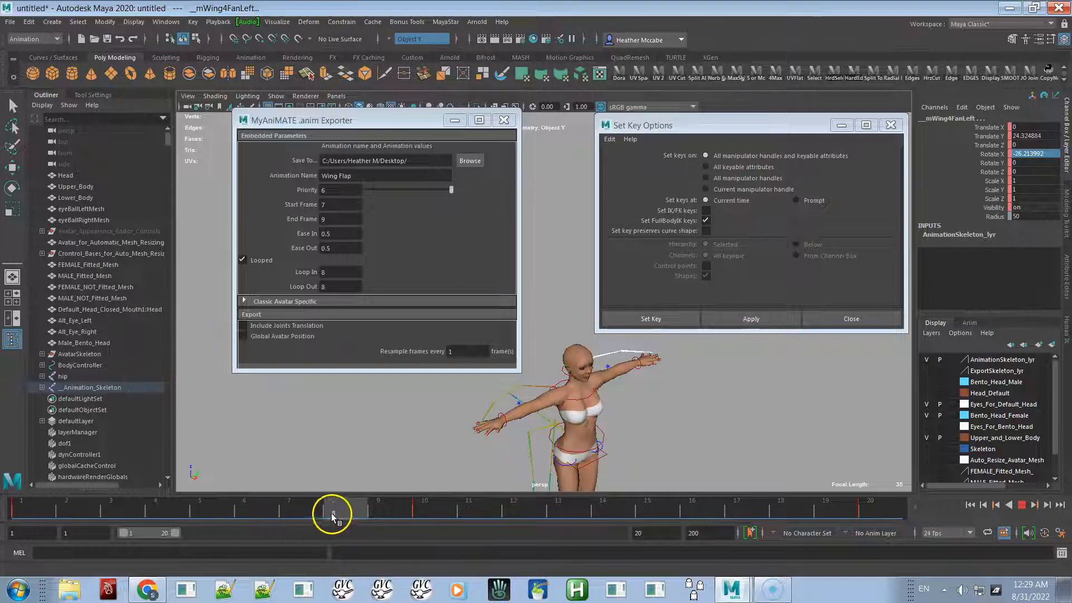
pyautogui.click(318, 513)
pyautogui.moveTo(318, 510); pyautogui.dragTo(249, 510)
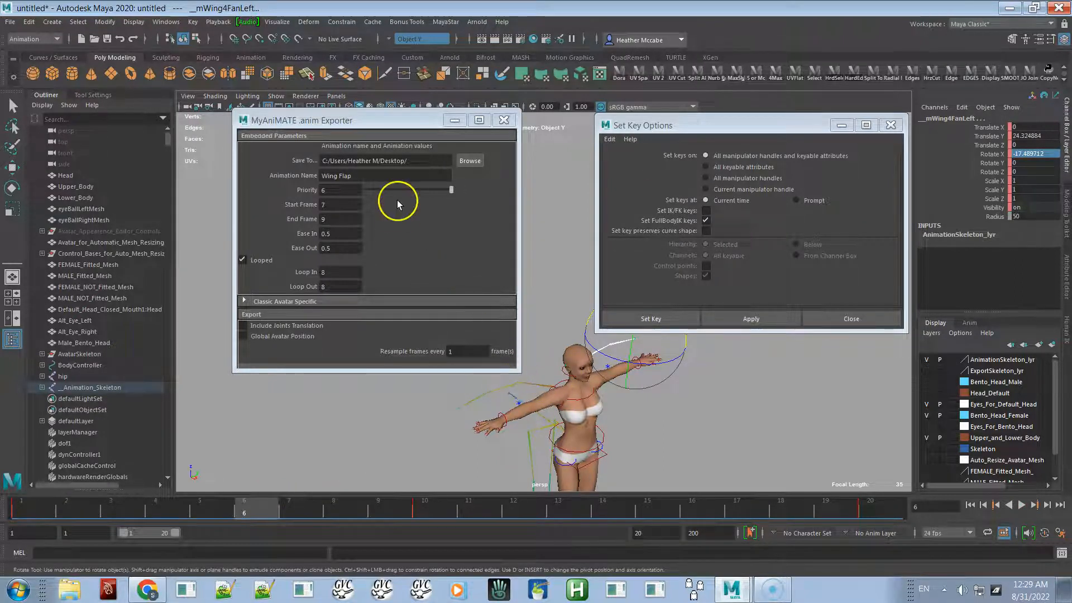
pyautogui.click(343, 205)
pyautogui.write('7')
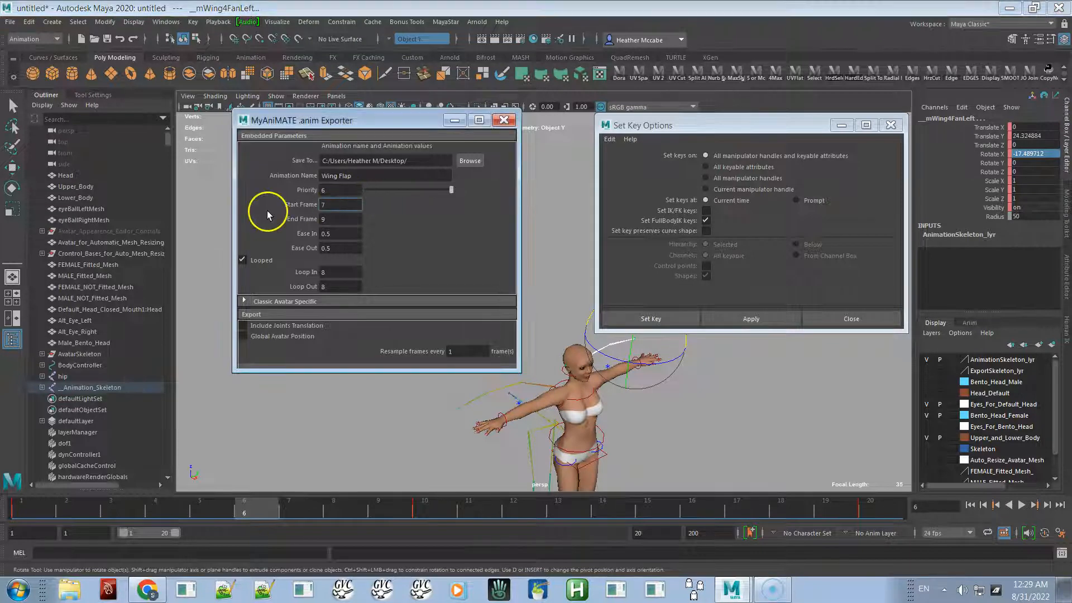
pyautogui.moveTo(328, 206); pyautogui.dragTo(313, 205)
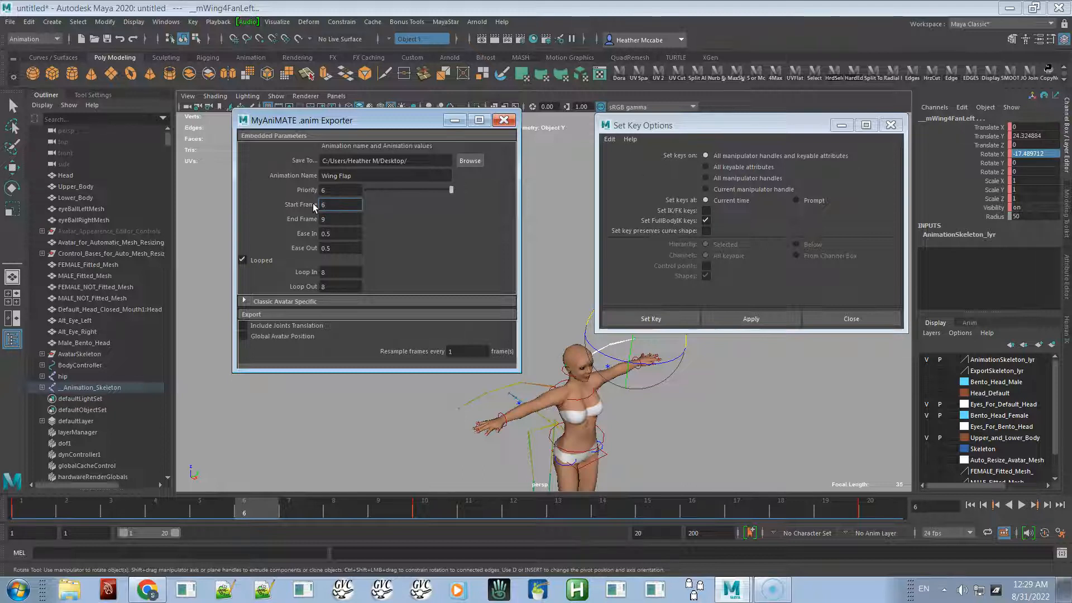
pyautogui.click(333, 210)
pyautogui.click(333, 218)
pyautogui.write('10')
pyautogui.press('BackSpace')
pyautogui.press('BackSpace')
pyautogui.write('10')
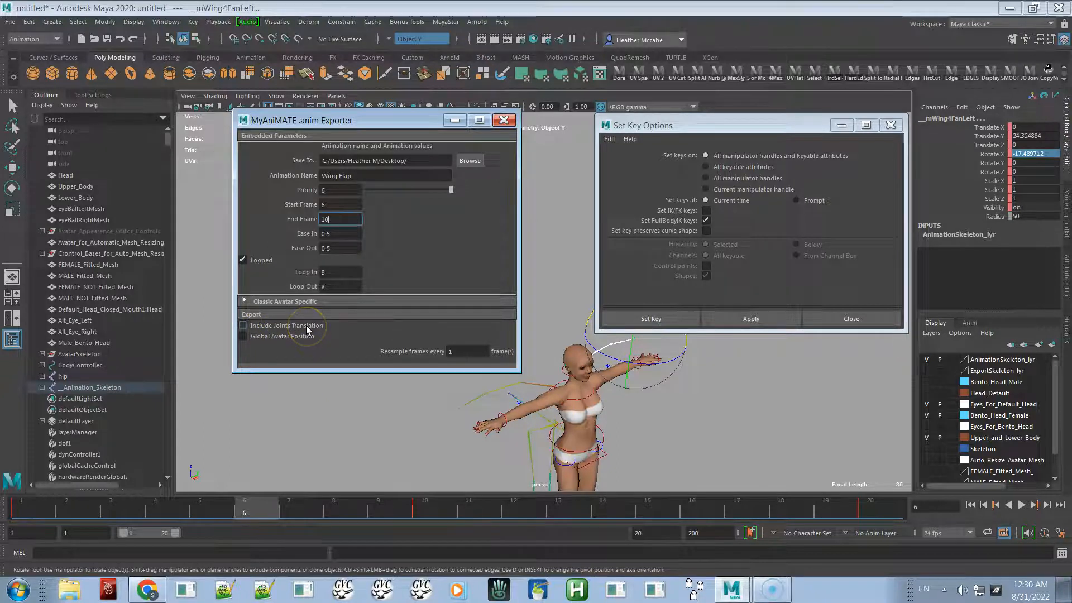
# - Enable Include Joints Translation in the export options
pyautogui.click(244, 326)
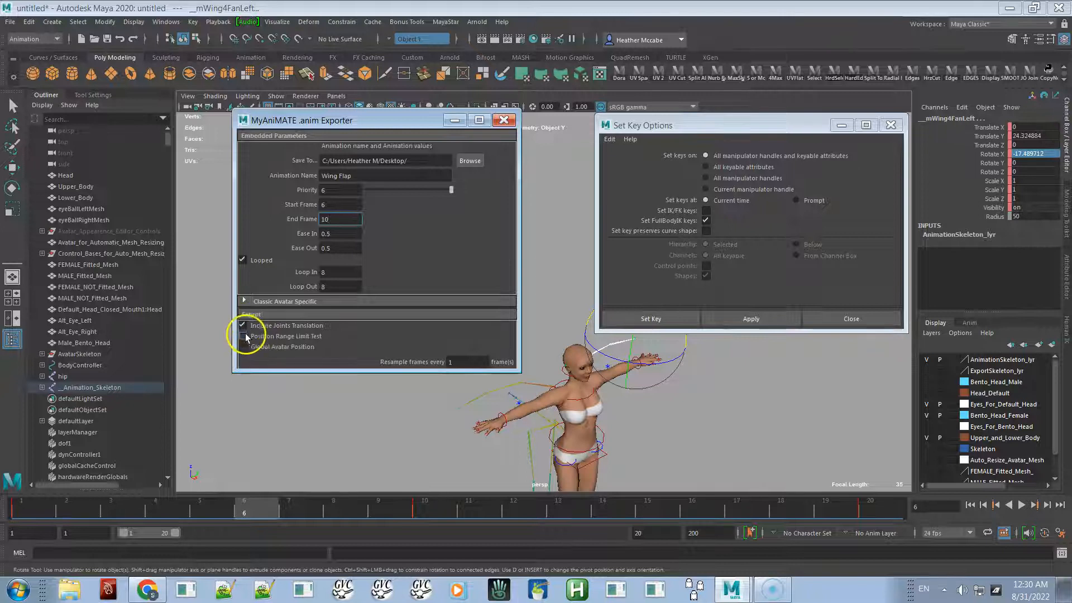
pyautogui.click(243, 326)
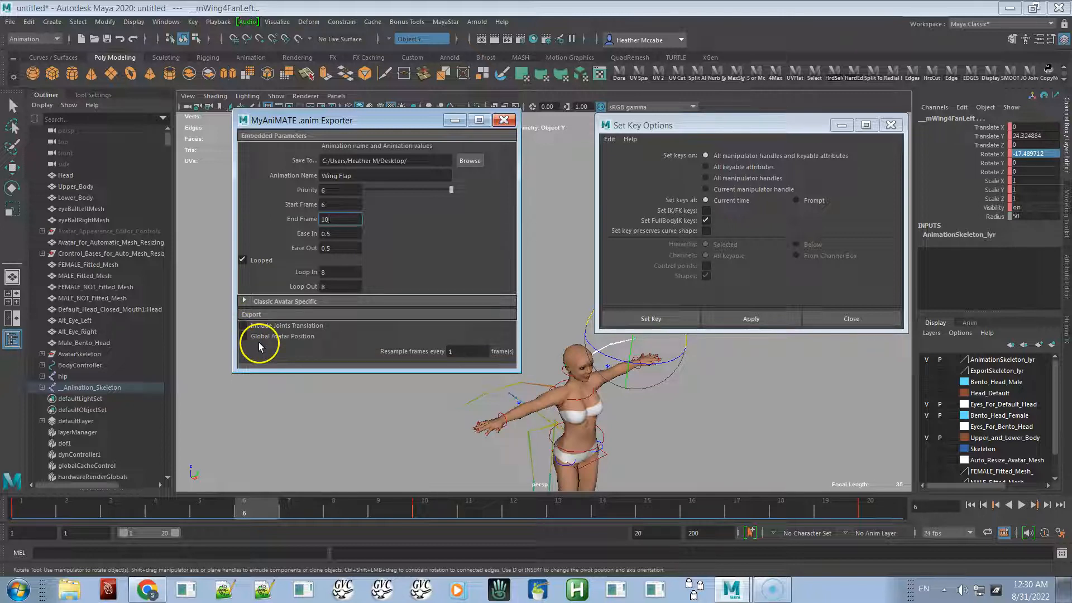
pyautogui.click(244, 328)
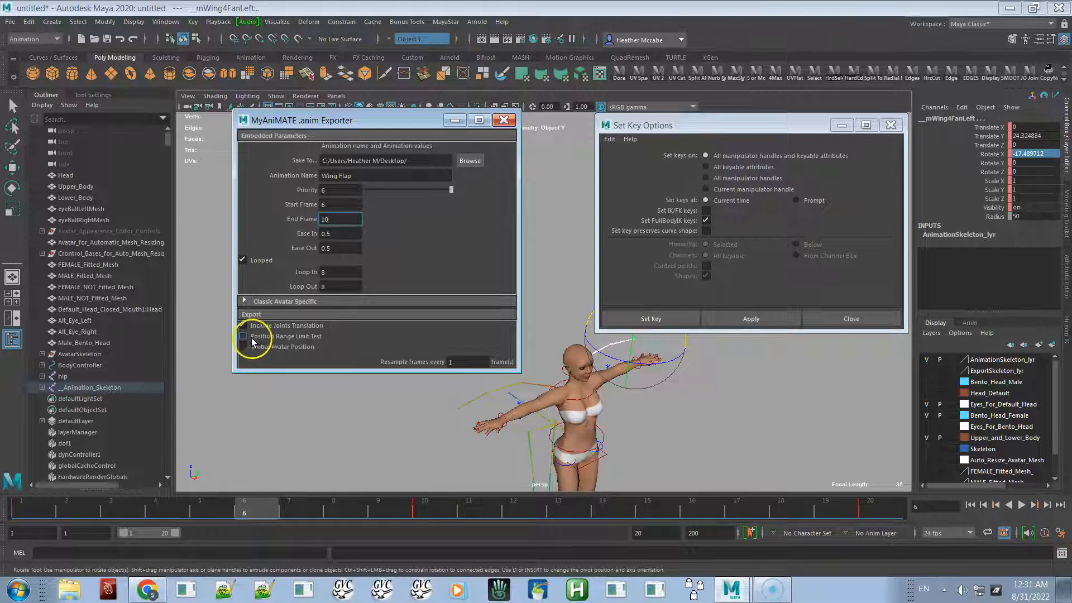
pyautogui.click(242, 336)
pyautogui.click(292, 337)
# - Toggle Global Avatar Position on and back off
pyautogui.click(244, 348)
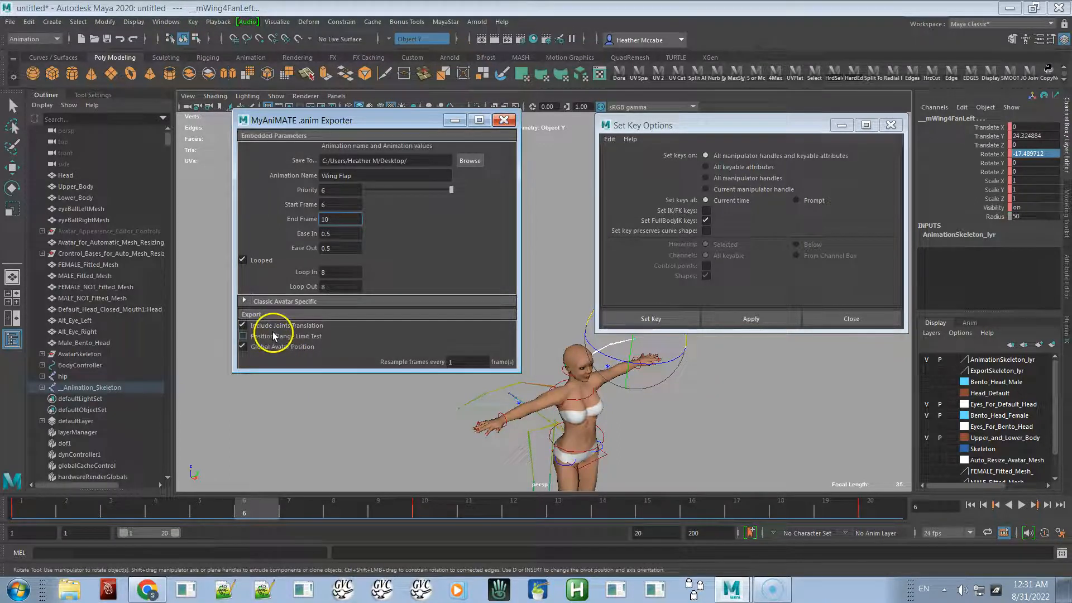
pyautogui.keyDown('alt'); pyautogui.moveTo(471, 376); pyautogui.dragTo(510, 407); pyautogui.keyUp('alt')
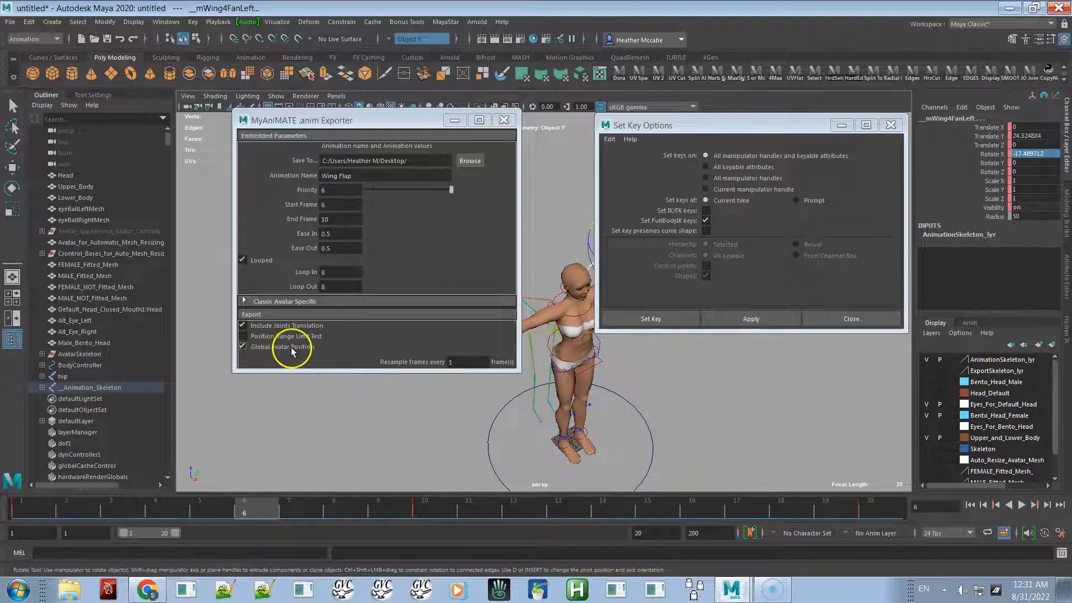
pyautogui.click(244, 347)
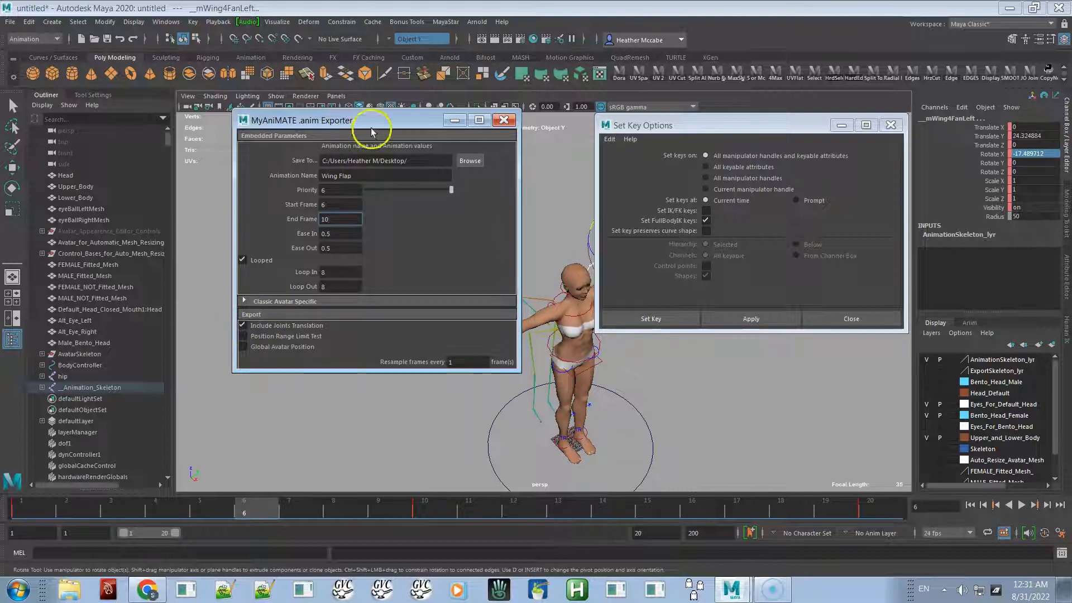
pyautogui.moveTo(378, 124); pyautogui.dragTo(222, 111)
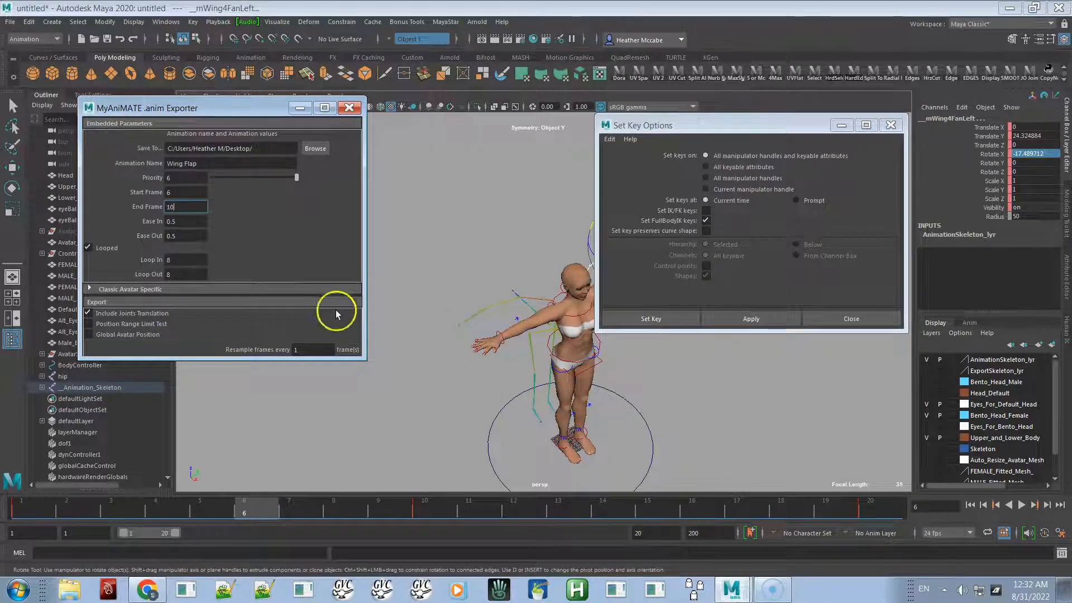
# - Turn off Include Joints Translation in the export options
pyautogui.click(143, 313)
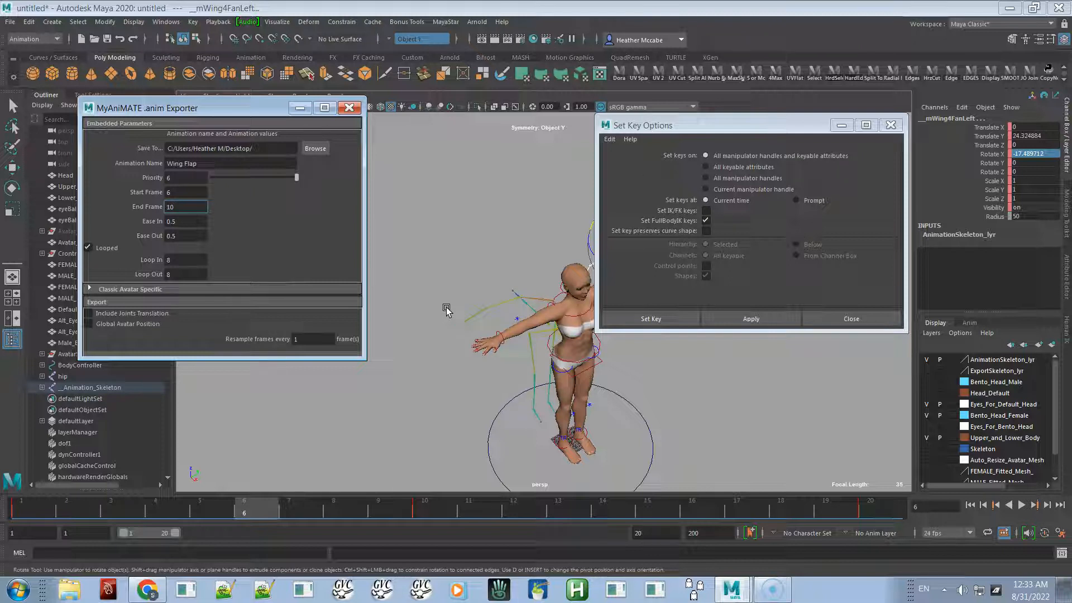
pyautogui.click(268, 325)
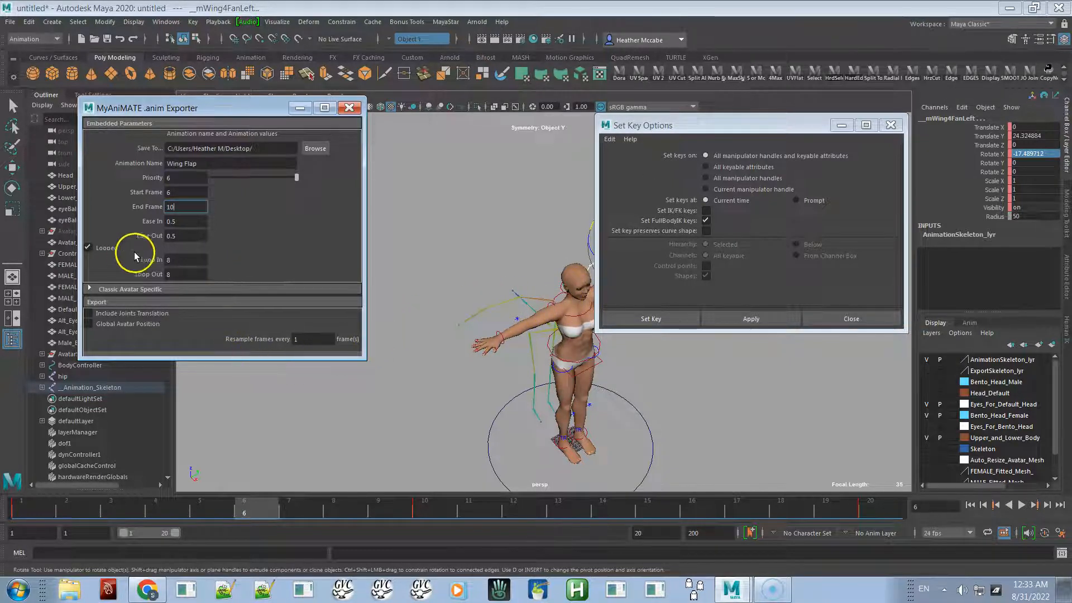
# - Set Loop In to 1, Loop Out to 10 and the export start frame to 1
pyautogui.doubleClick(181, 264)
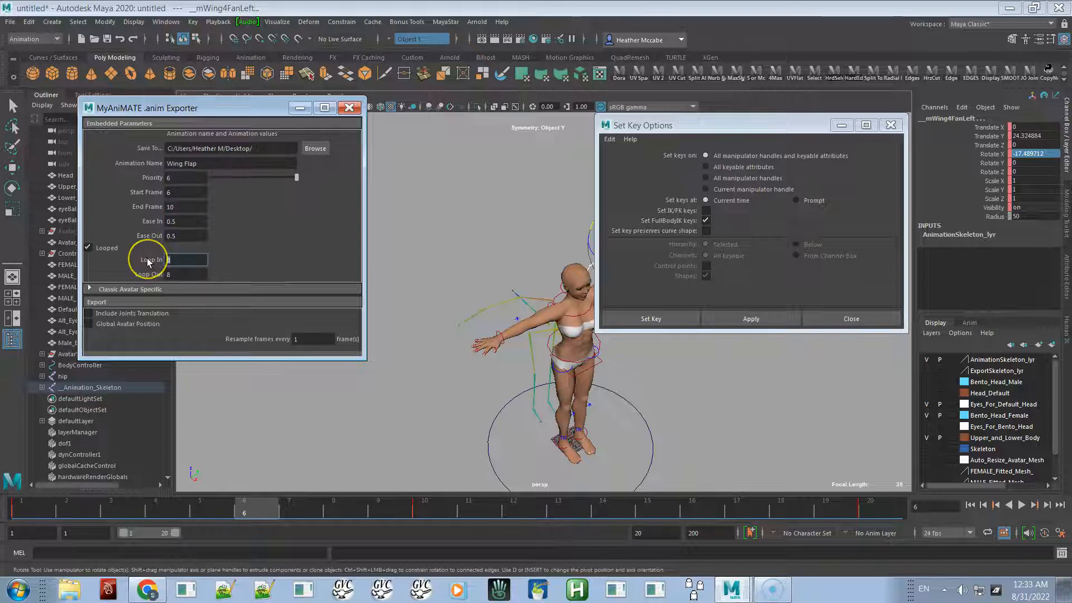
pyautogui.write('1')
pyautogui.doubleClick(175, 274)
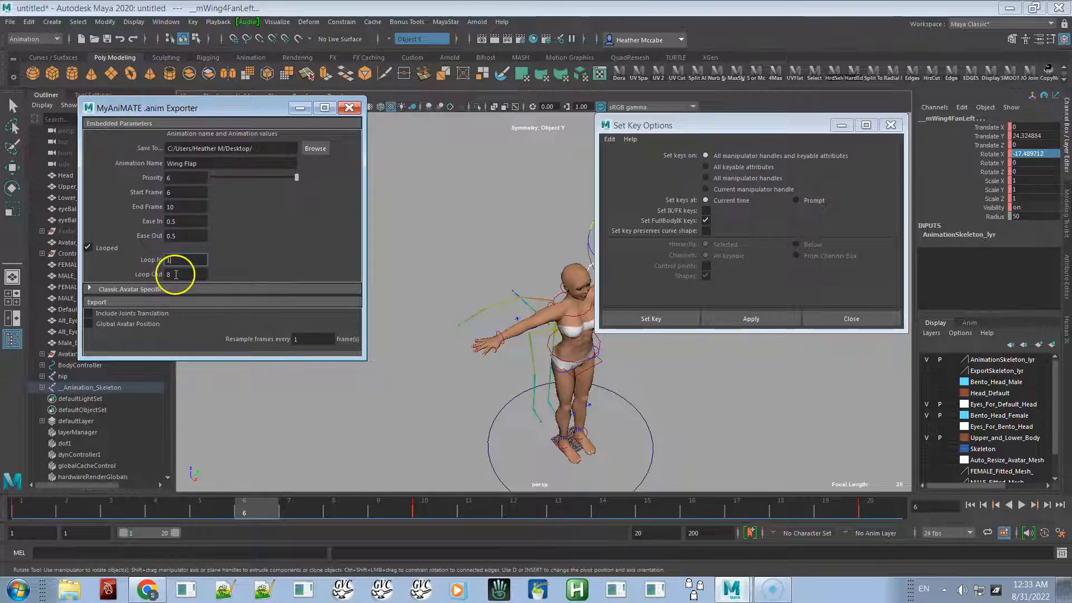
pyautogui.write('10')
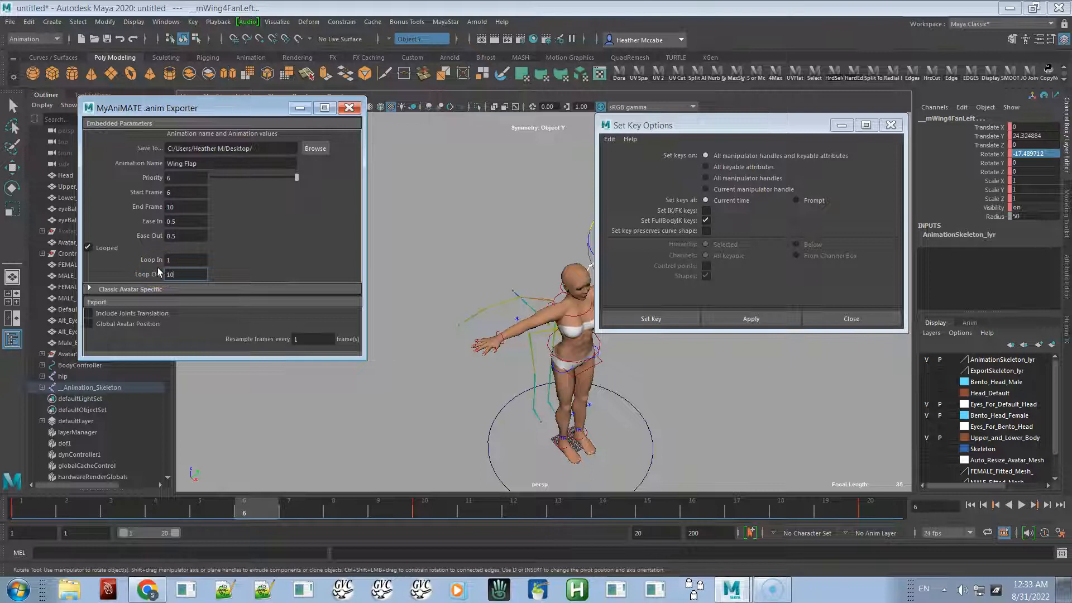
pyautogui.doubleClick(173, 192)
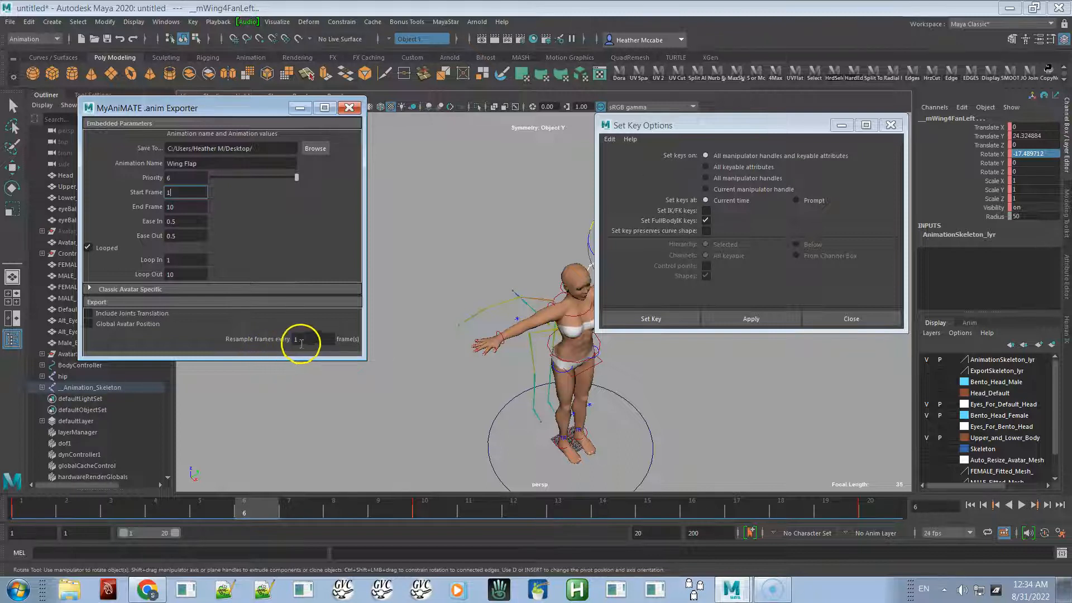
# - Step through frames 1 to 10 of the wing flap and play it back to review the motion
pyautogui.click(40, 509)
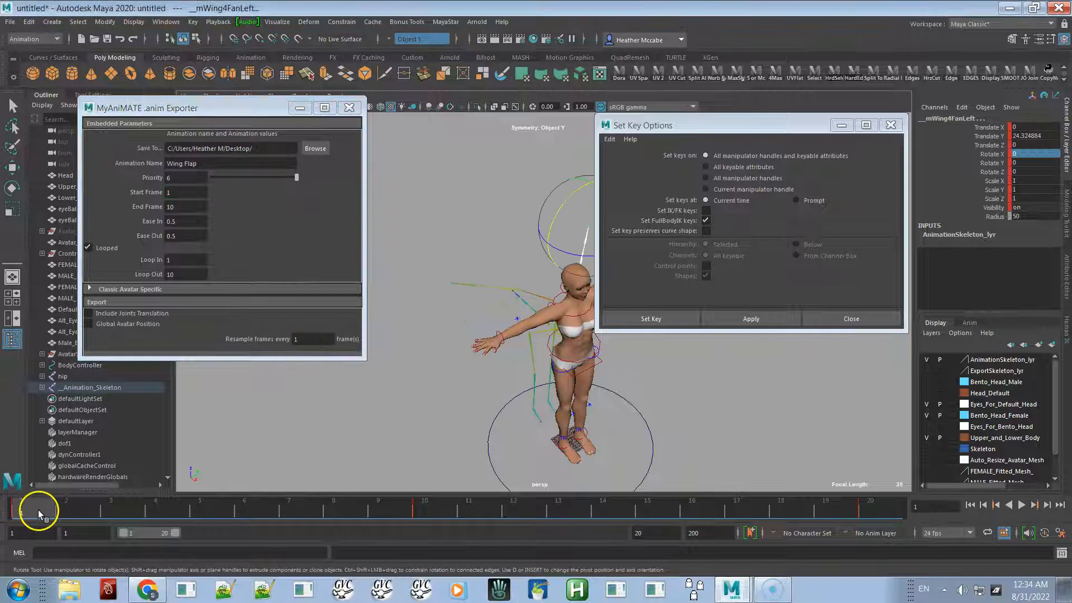
pyautogui.click(78, 504)
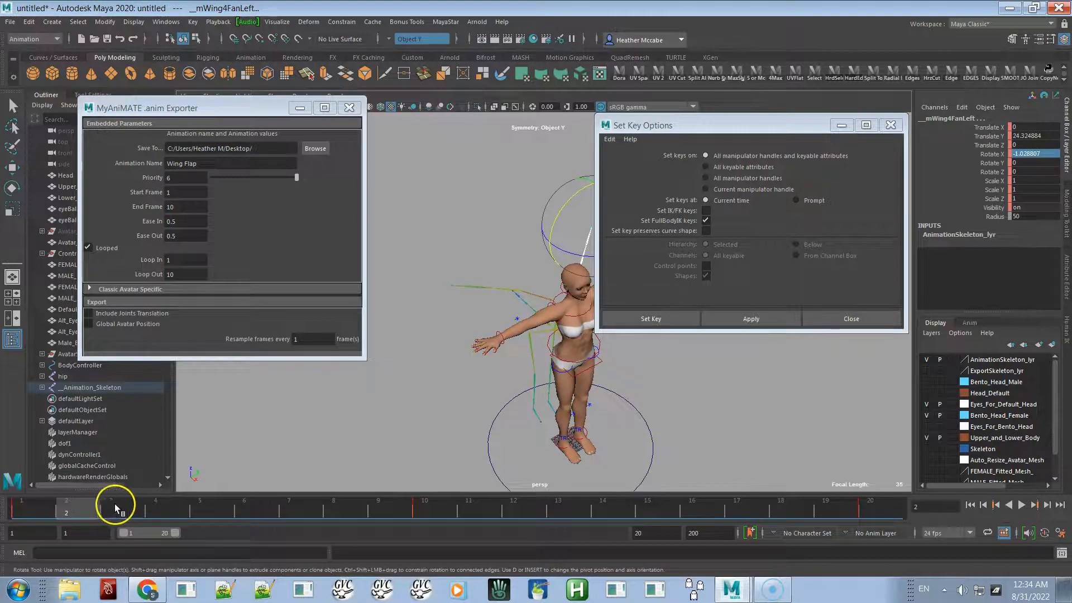
pyautogui.click(129, 505)
pyautogui.click(163, 503)
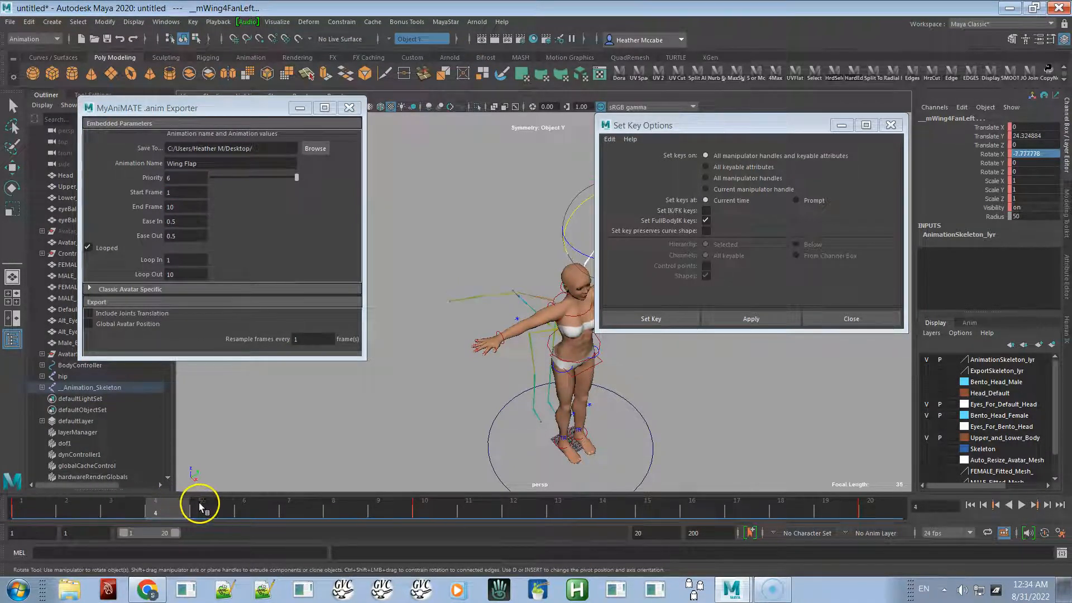
pyautogui.click(196, 502)
pyautogui.click(255, 502)
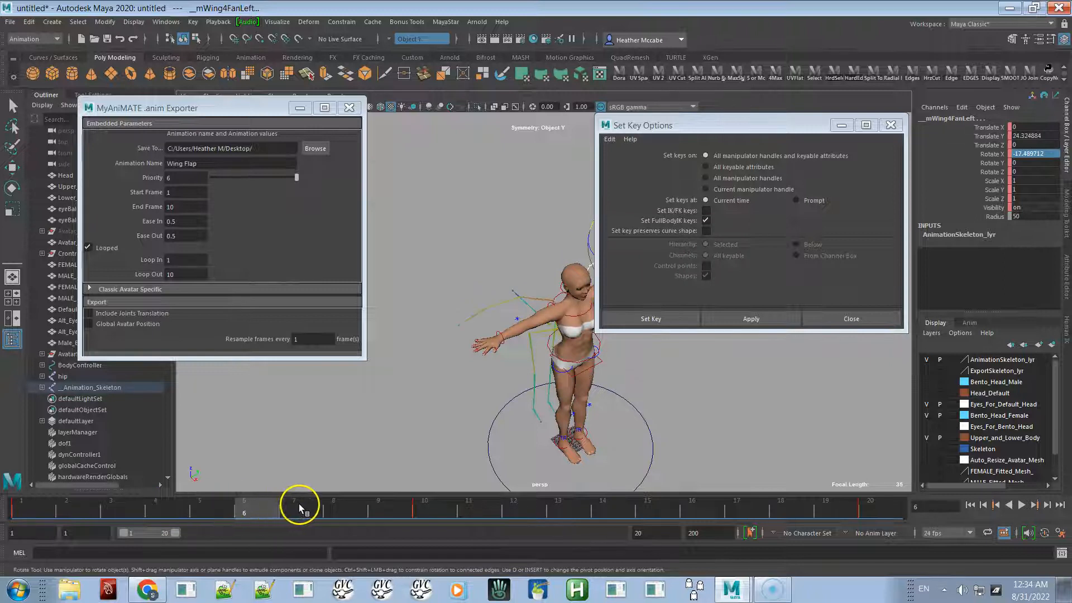
pyautogui.click(299, 504)
pyautogui.click(336, 503)
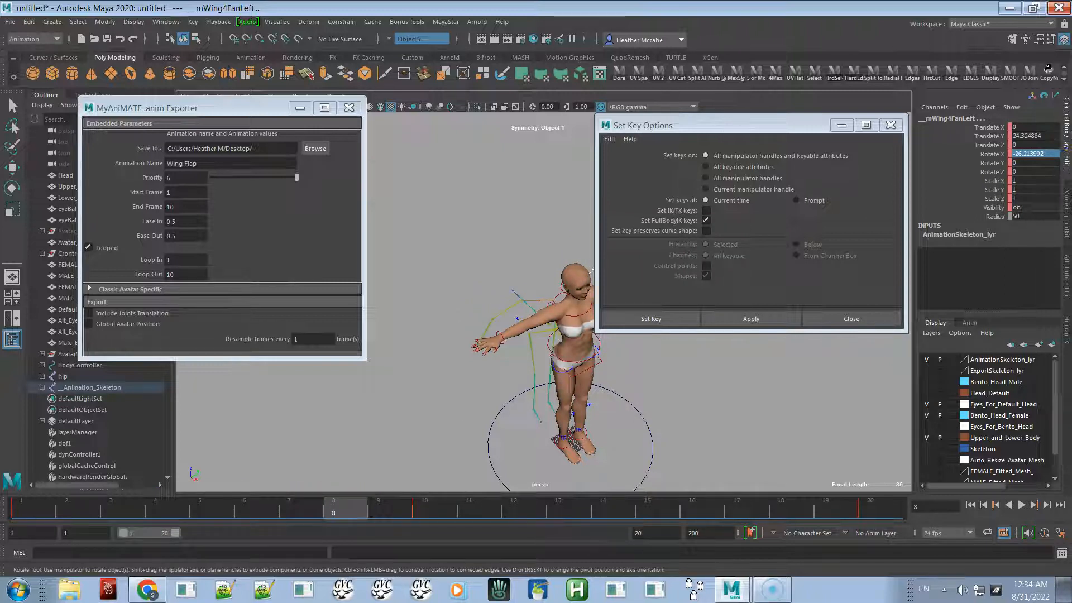
pyautogui.click(377, 505)
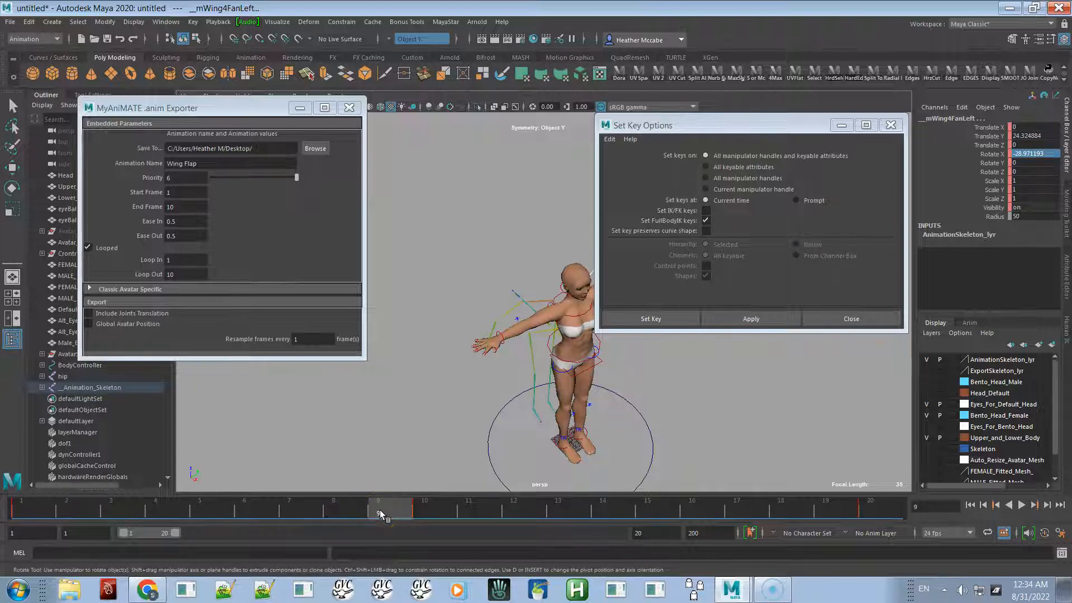
pyautogui.click(424, 507)
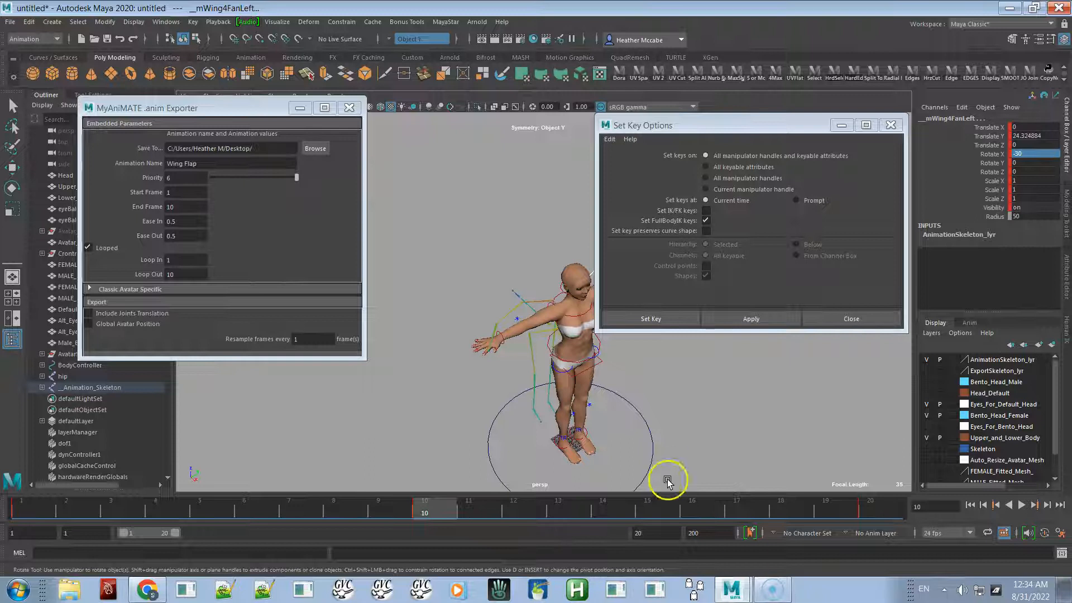
pyautogui.hotkey('alt', 'v')
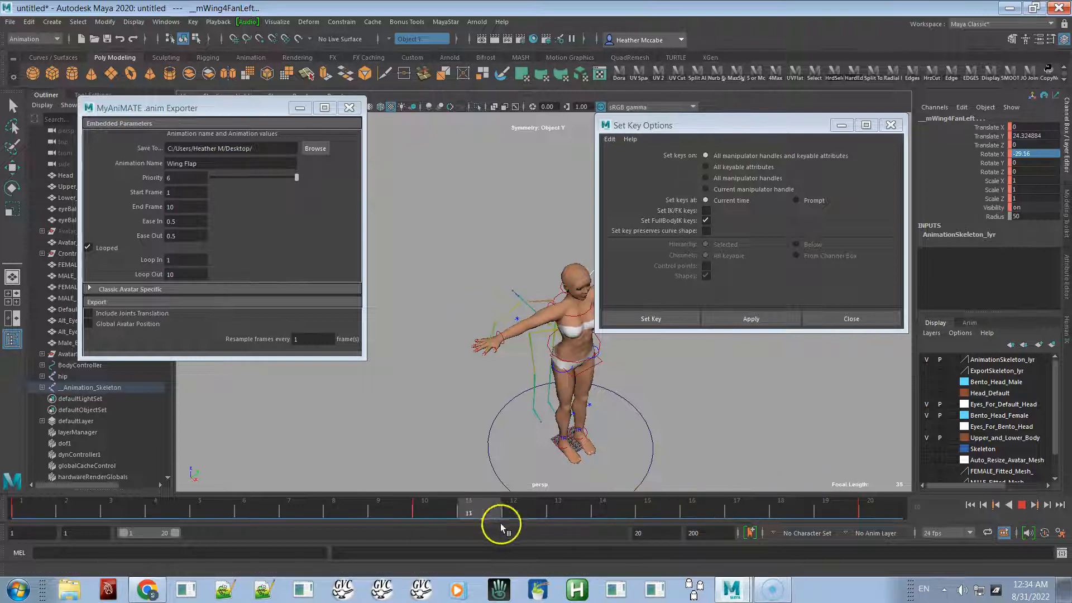
pyautogui.click(420, 517)
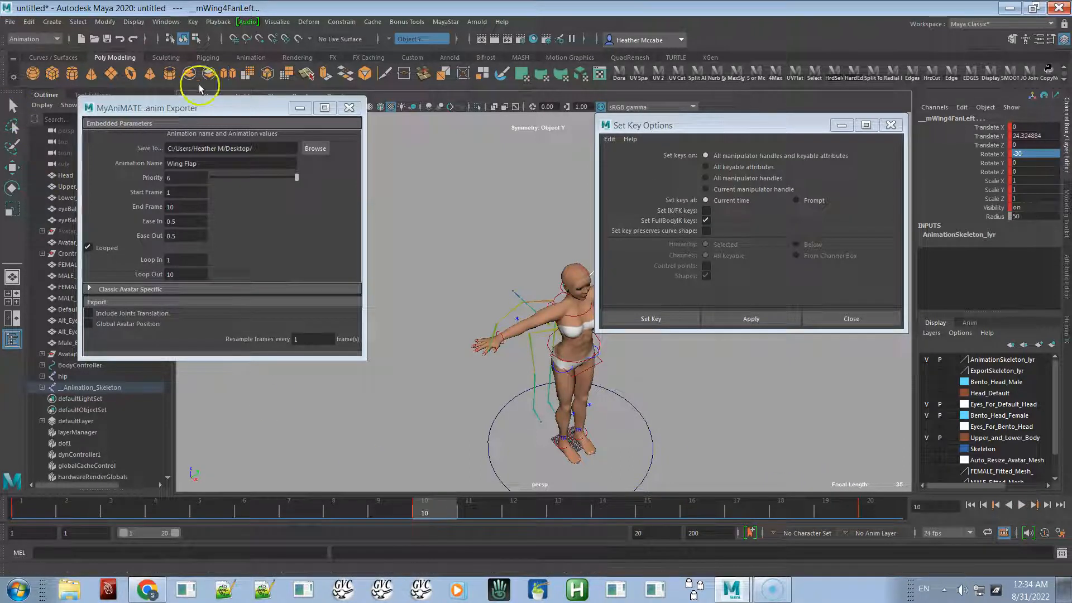
# - Set the export end frame and the Loop Out frame to 20
pyautogui.doubleClick(171, 207)
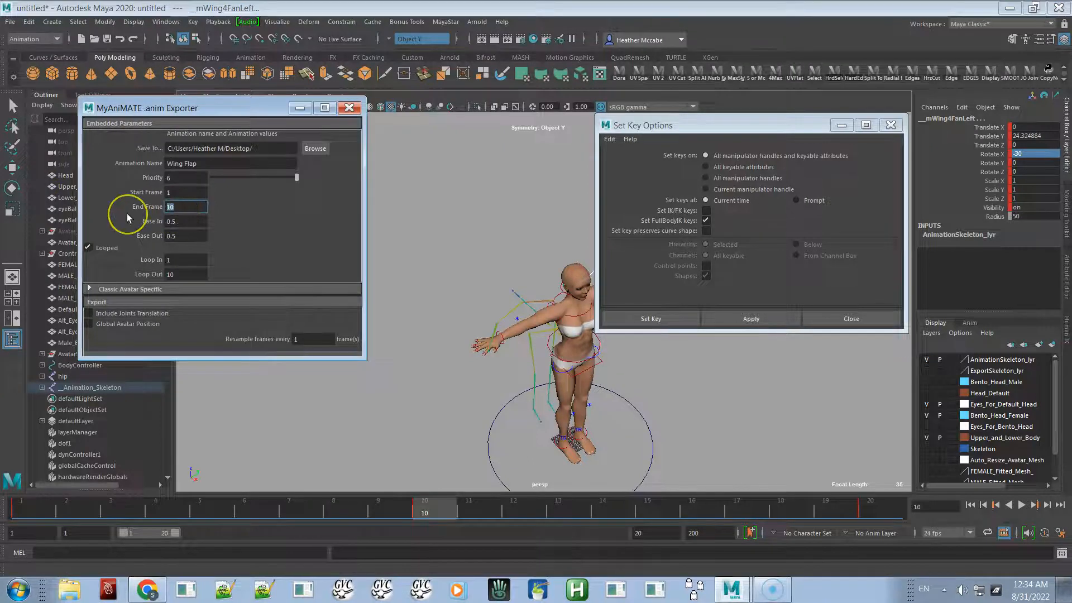
pyautogui.write('20')
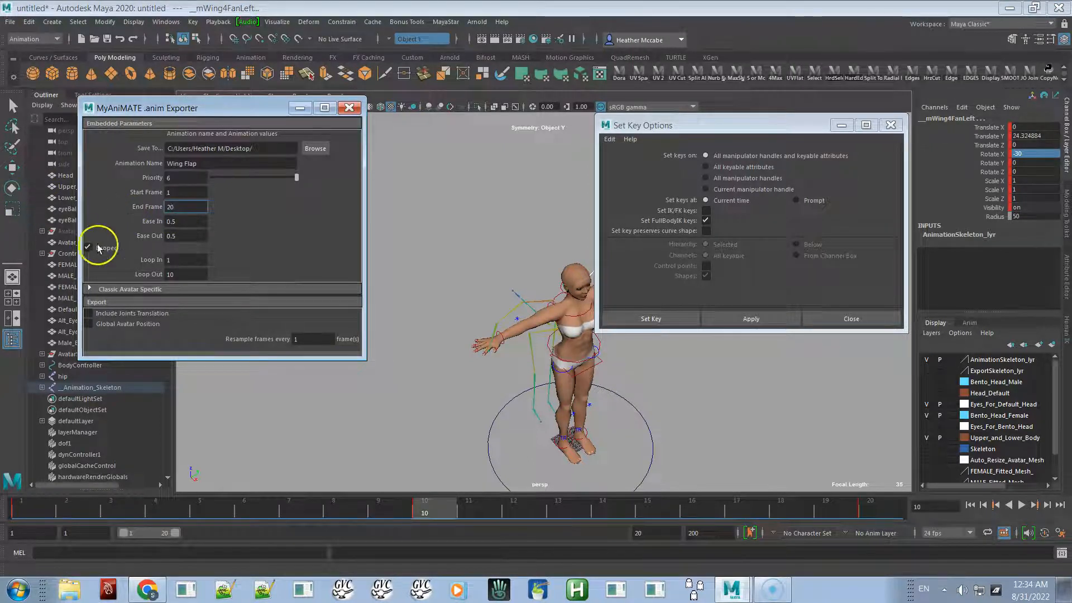
pyautogui.click(173, 273)
pyautogui.write('20')
pyautogui.click(176, 261)
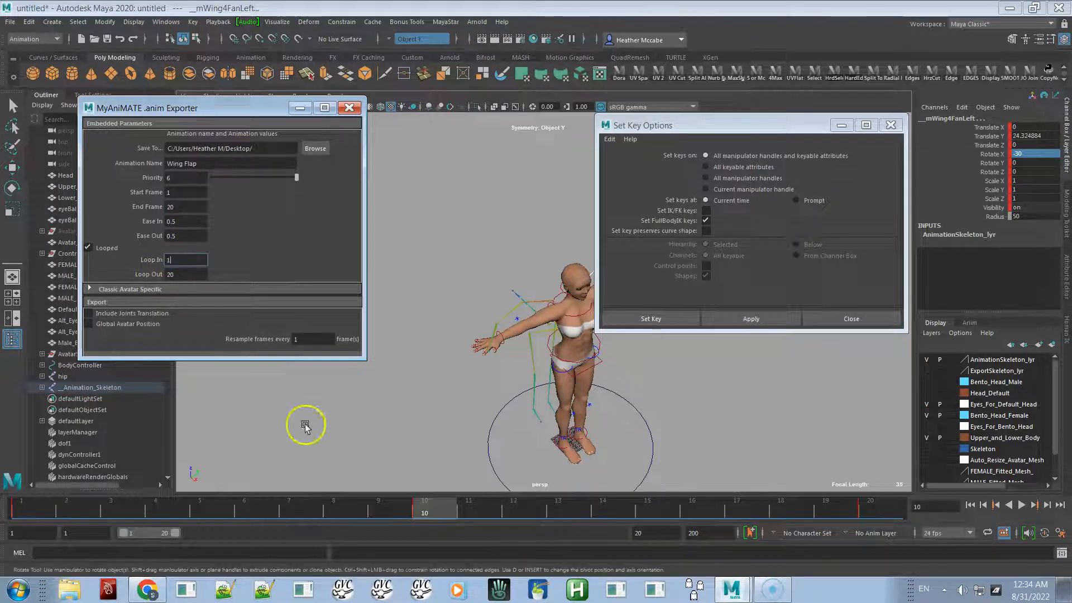
# - Scrub the timeline and play the animation to review the wing flap loop
pyautogui.moveTo(470, 522); pyautogui.dragTo(831, 504)
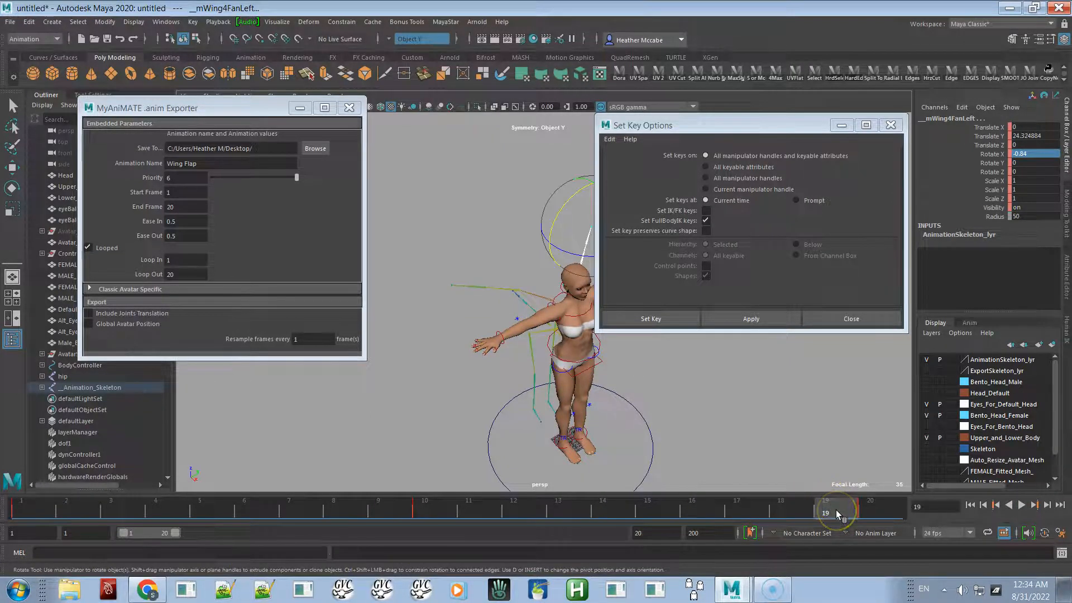
pyautogui.click(183, 207)
pyautogui.moveTo(176, 212); pyautogui.dragTo(161, 203)
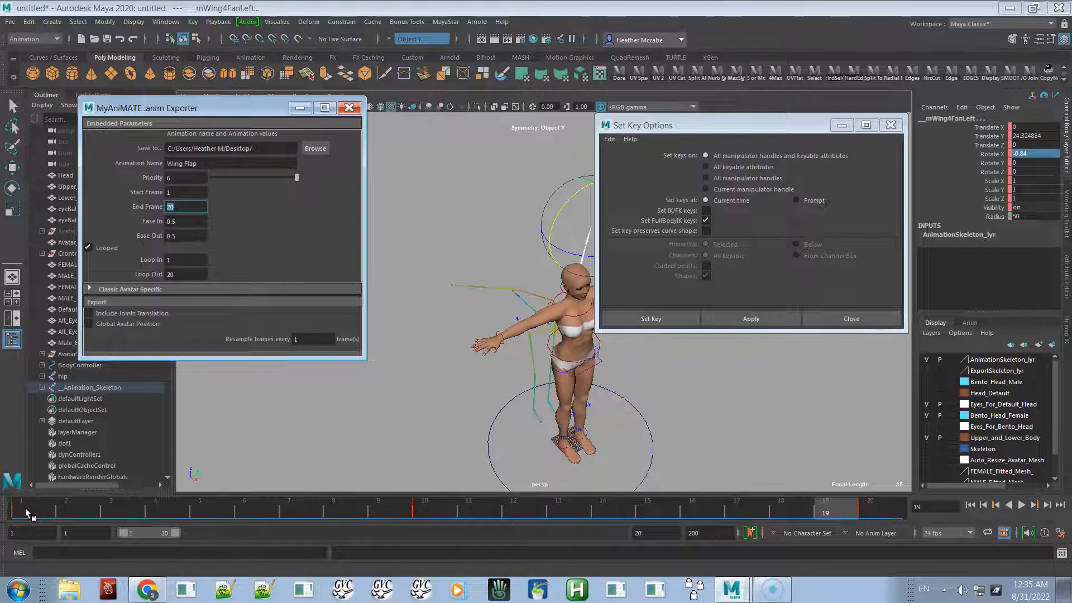
pyautogui.moveTo(25, 508); pyautogui.dragTo(513, 502)
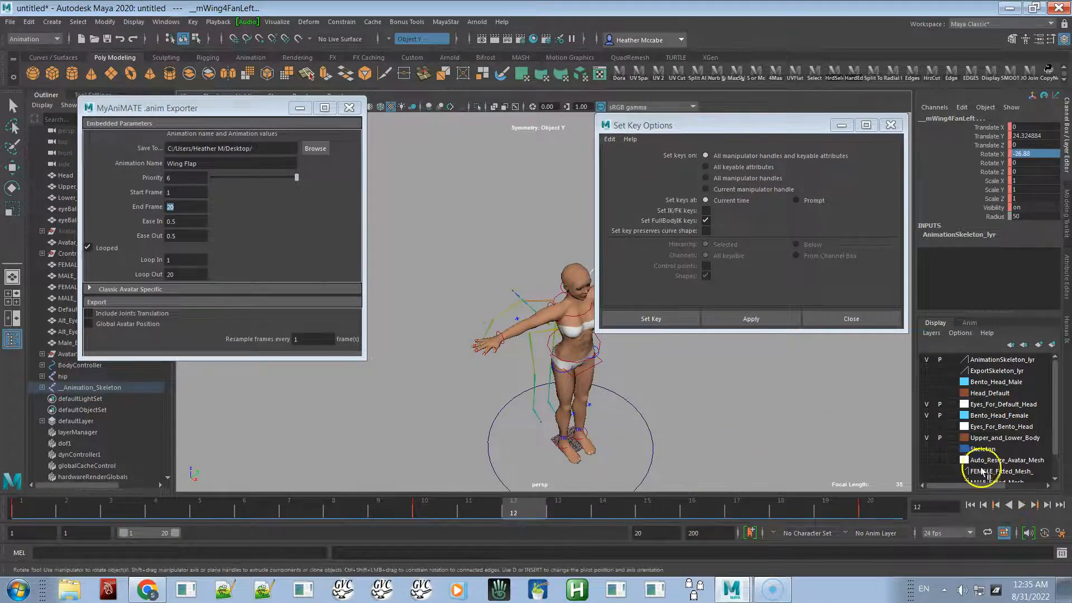
pyautogui.click(1022, 506)
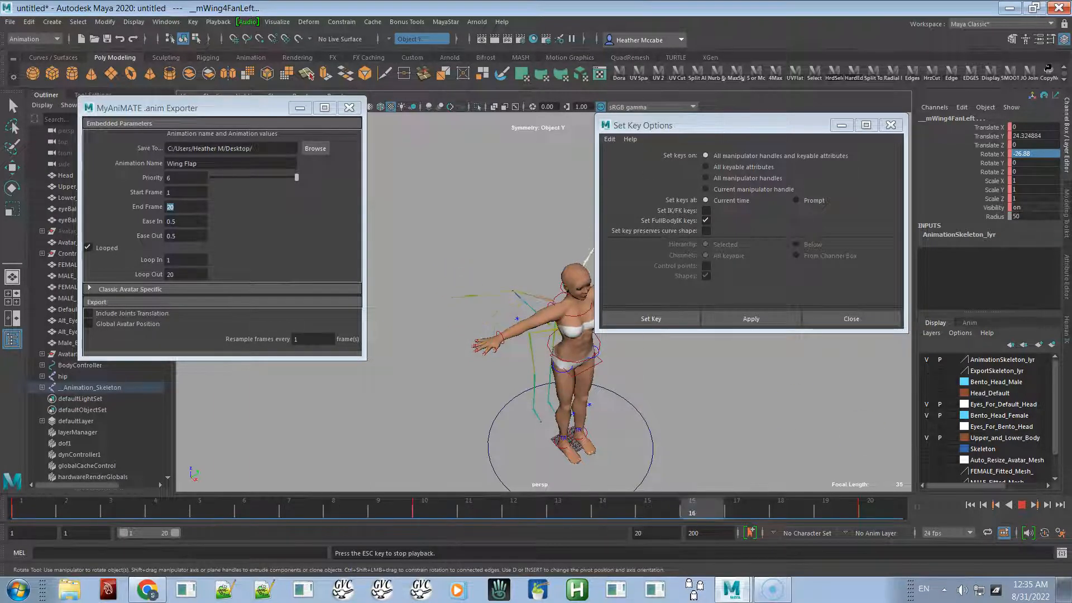
pyautogui.click(1022, 506)
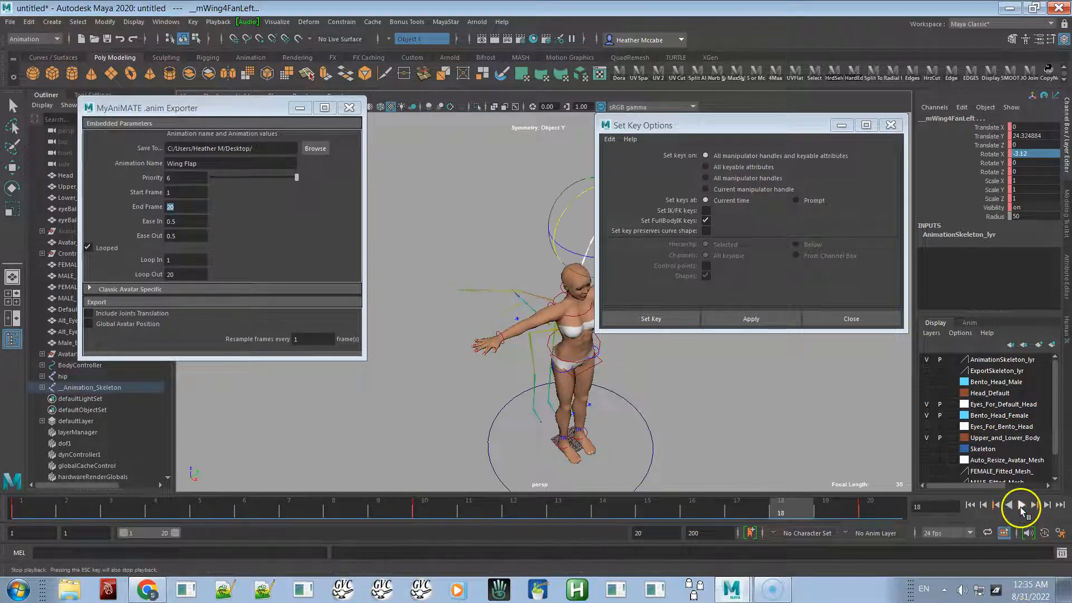
# - Try playback end frames of 19 and then 20, playing the animation after each
pyautogui.doubleClick(657, 535)
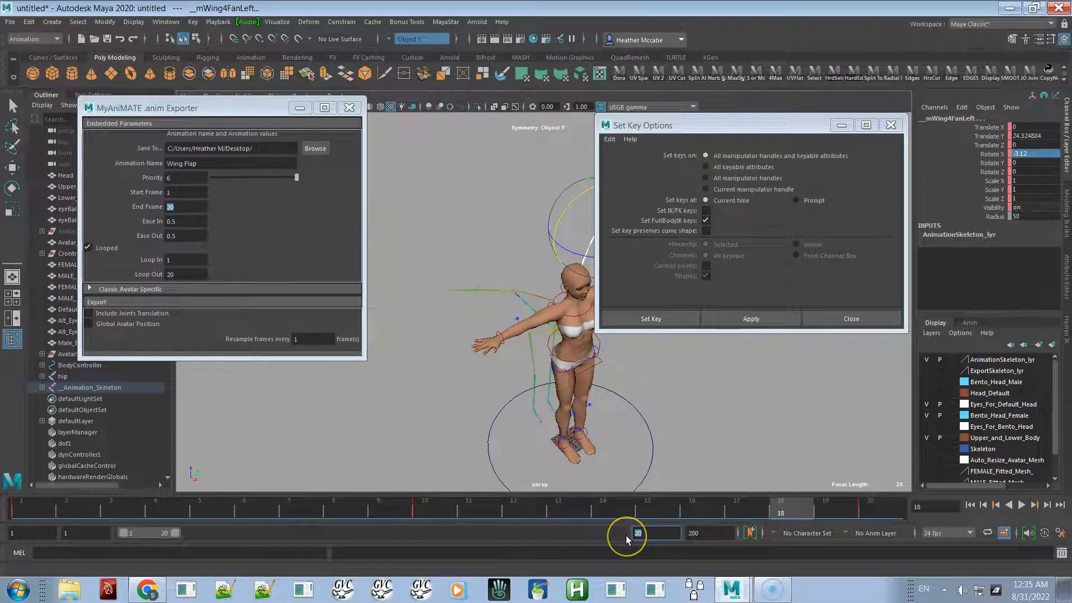
pyautogui.write('19')
pyautogui.press('Return')
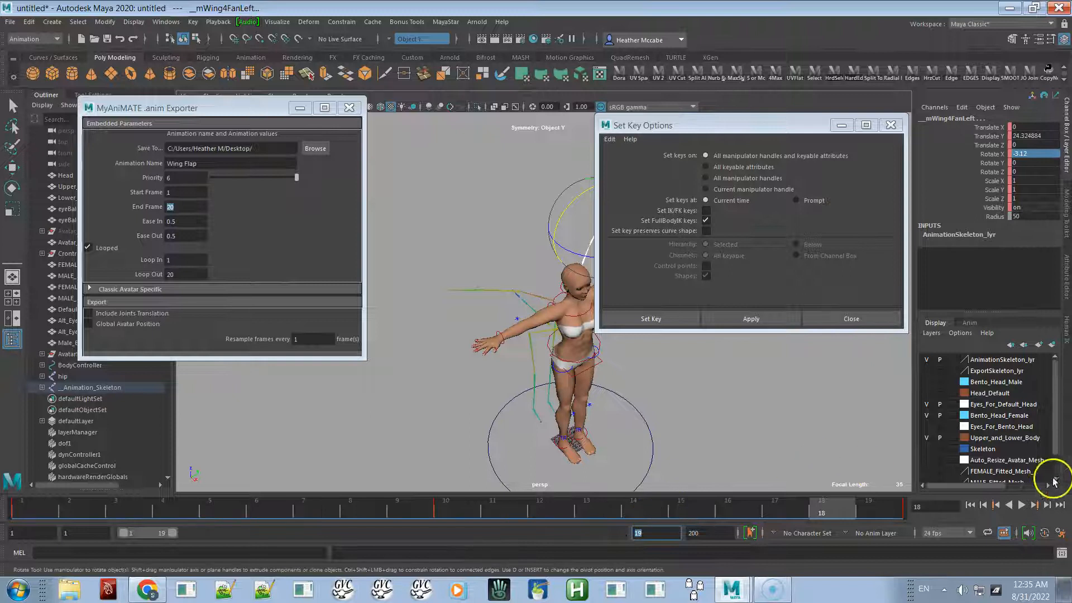
pyautogui.click(1023, 504)
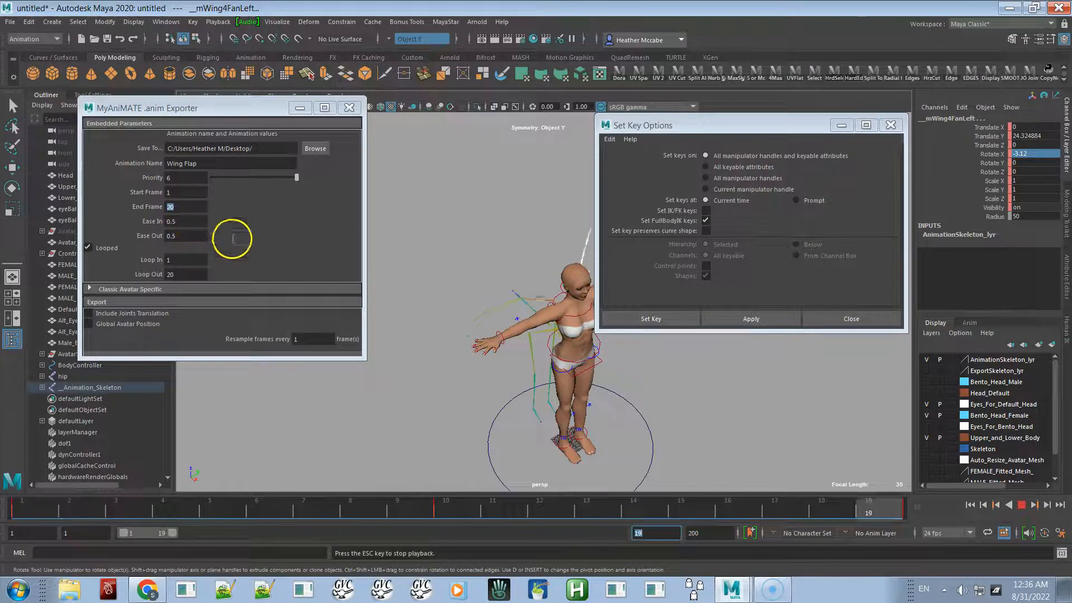
pyautogui.click(1022, 504)
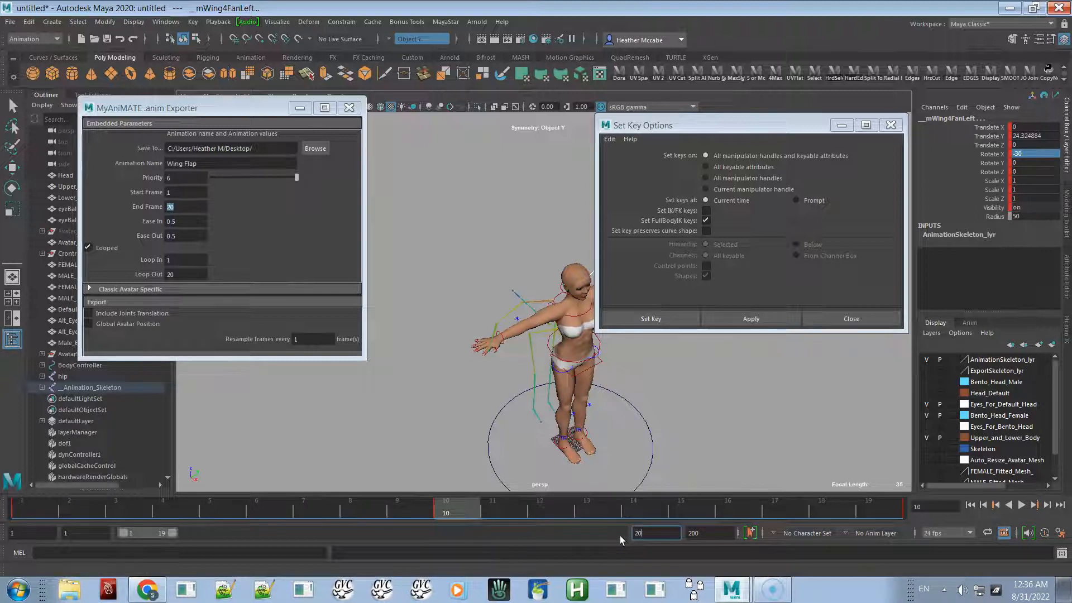
pyautogui.write('20')
pyautogui.press('Return')
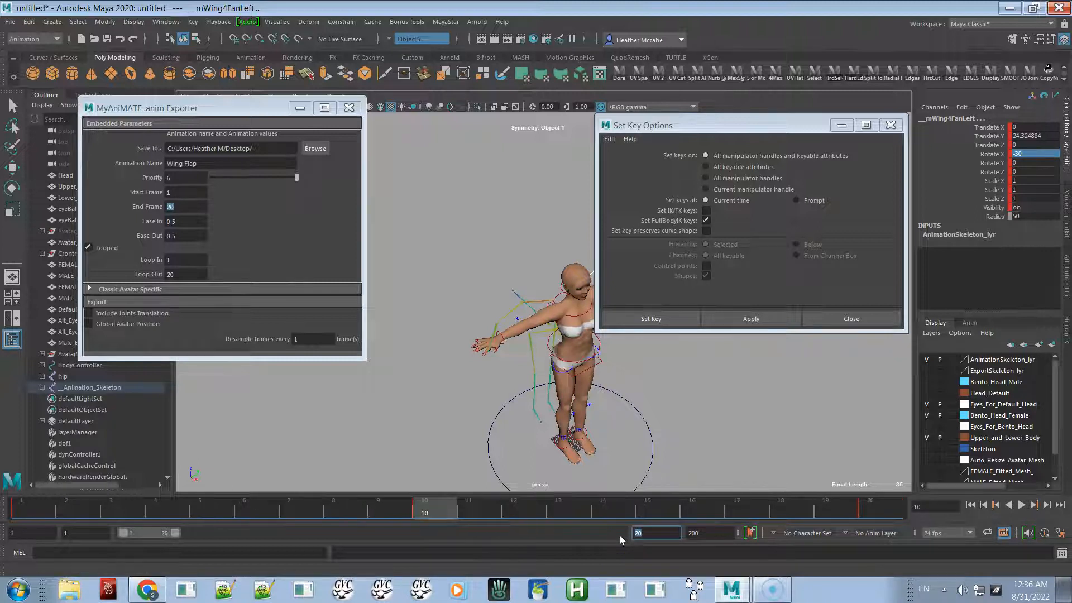
pyautogui.click(1019, 507)
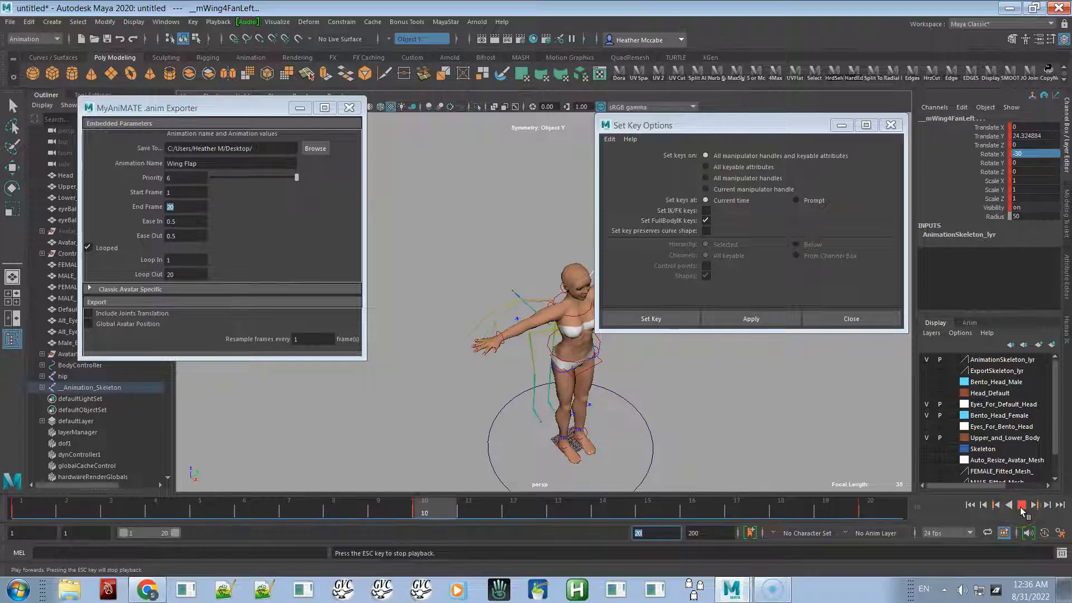
pyautogui.click(1020, 507)
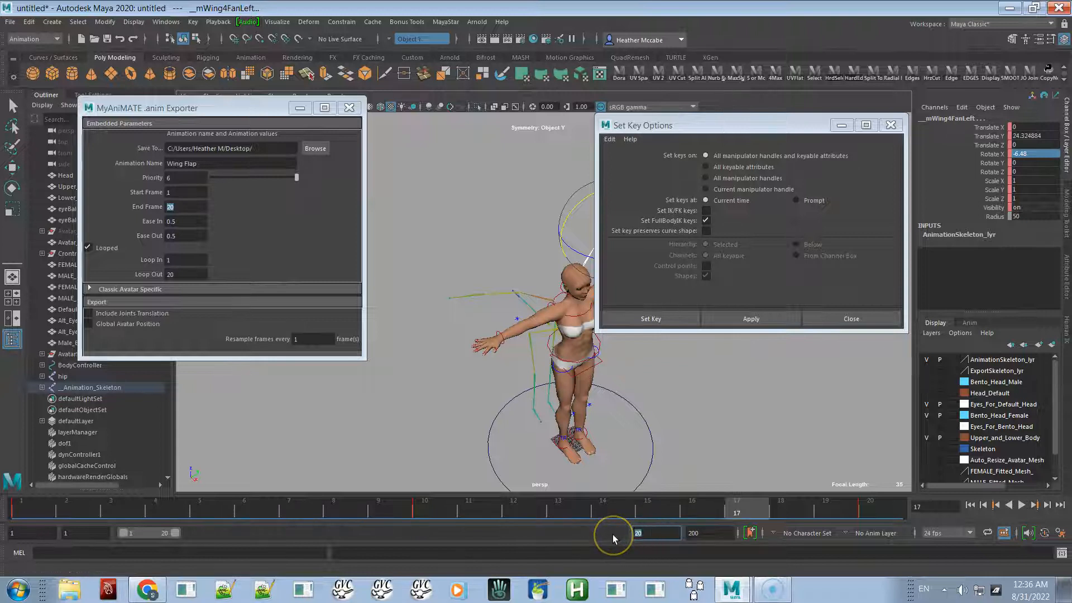
# - Set the playback end frame to 21 and play the wing flap through to the last frame
pyautogui.write('1')
pyautogui.press('Return')
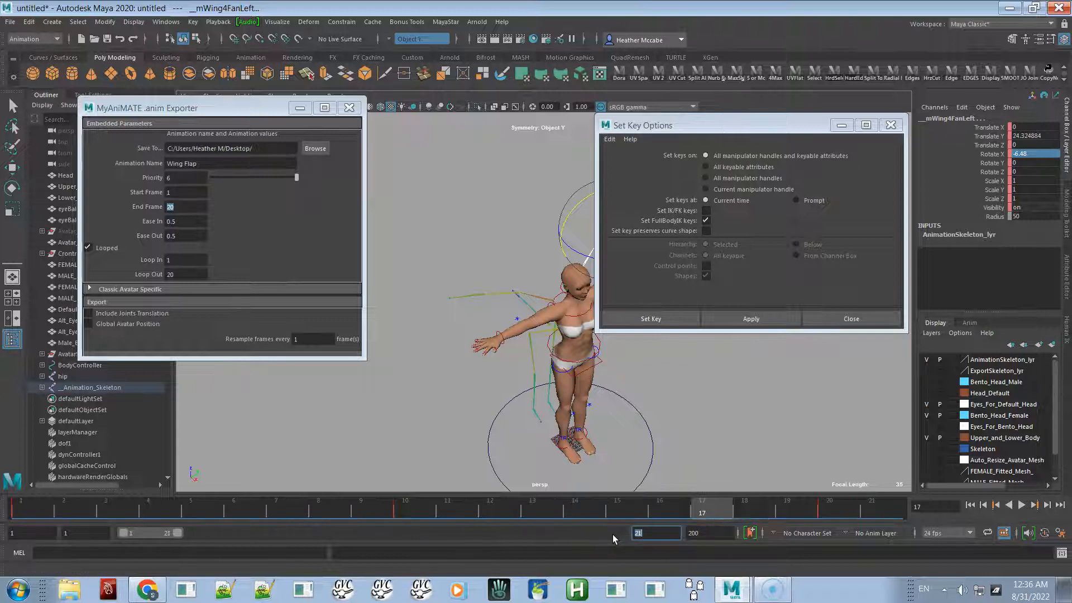
pyautogui.click(849, 499)
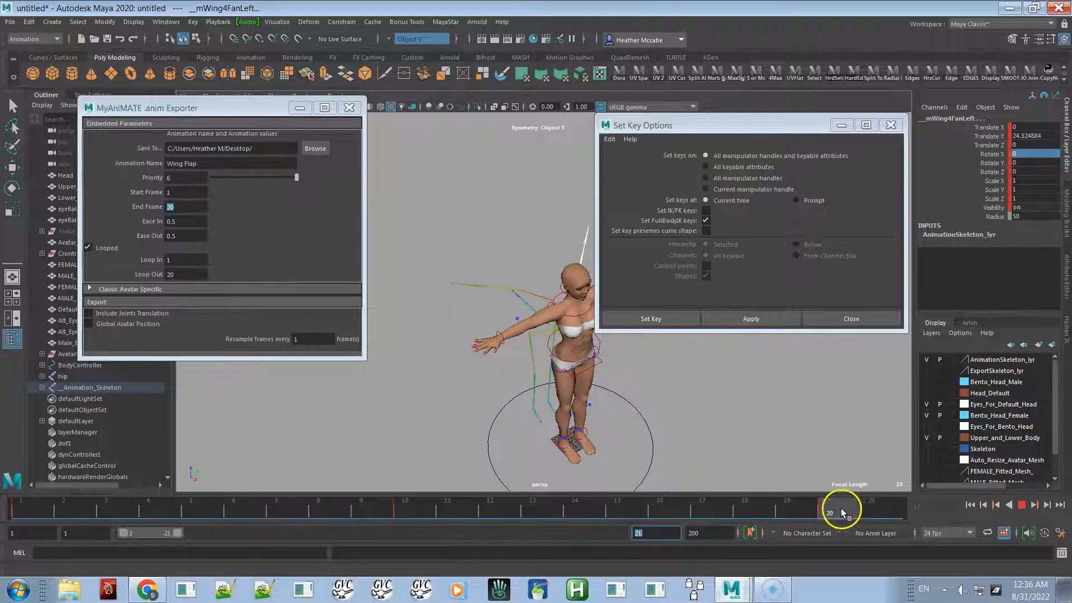
pyautogui.click(867, 513)
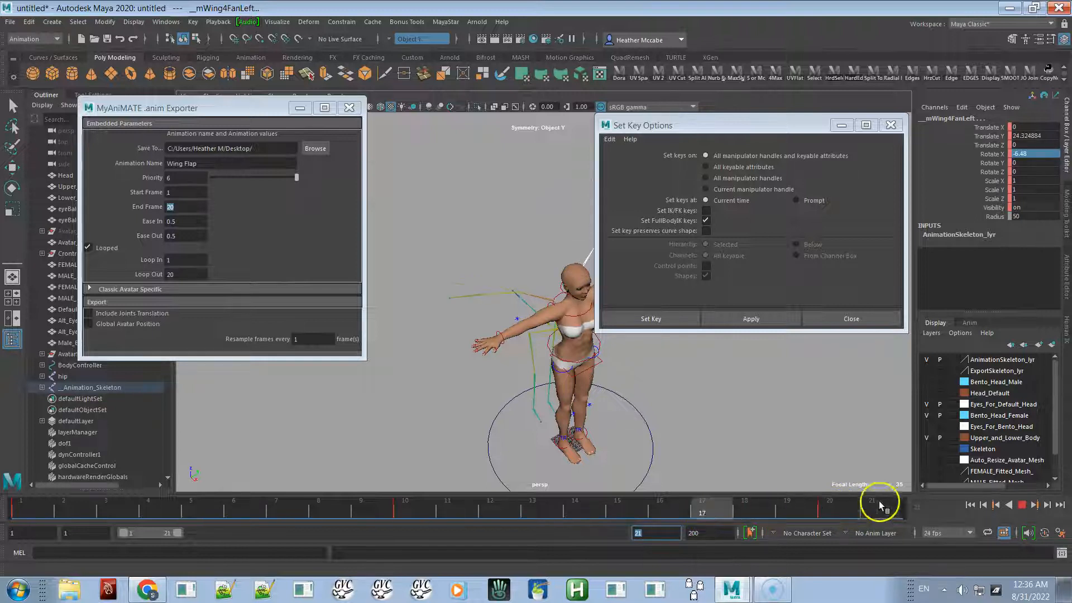
pyautogui.click(1020, 505)
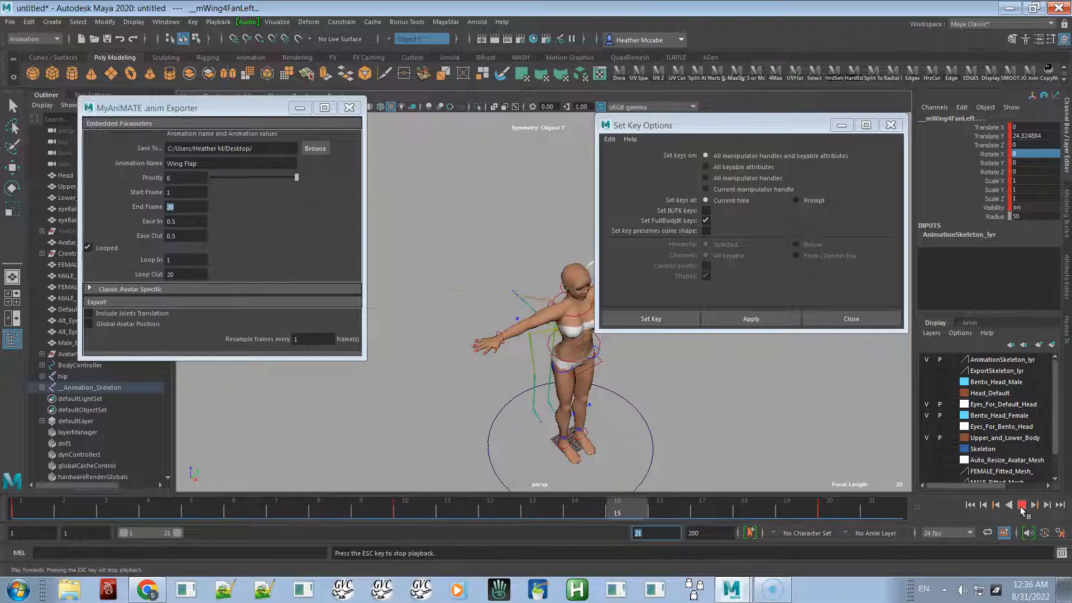
pyautogui.click(1022, 505)
pyautogui.click(283, 349)
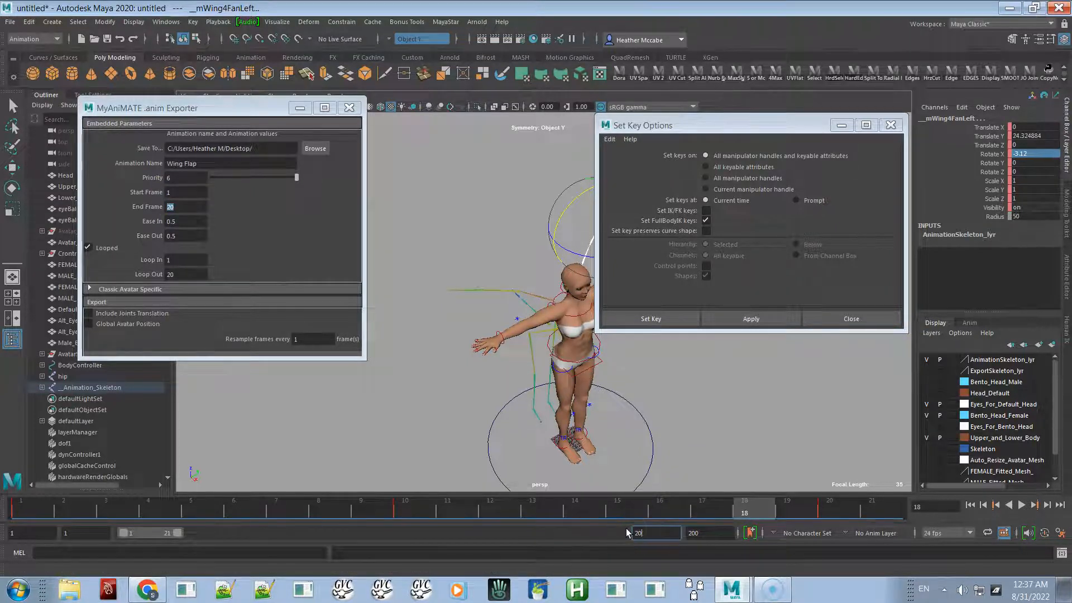
# - Set the playback end frame to 20 and scrub through the wing flap keys on the timeline
pyautogui.write('20')
pyautogui.press('Return')
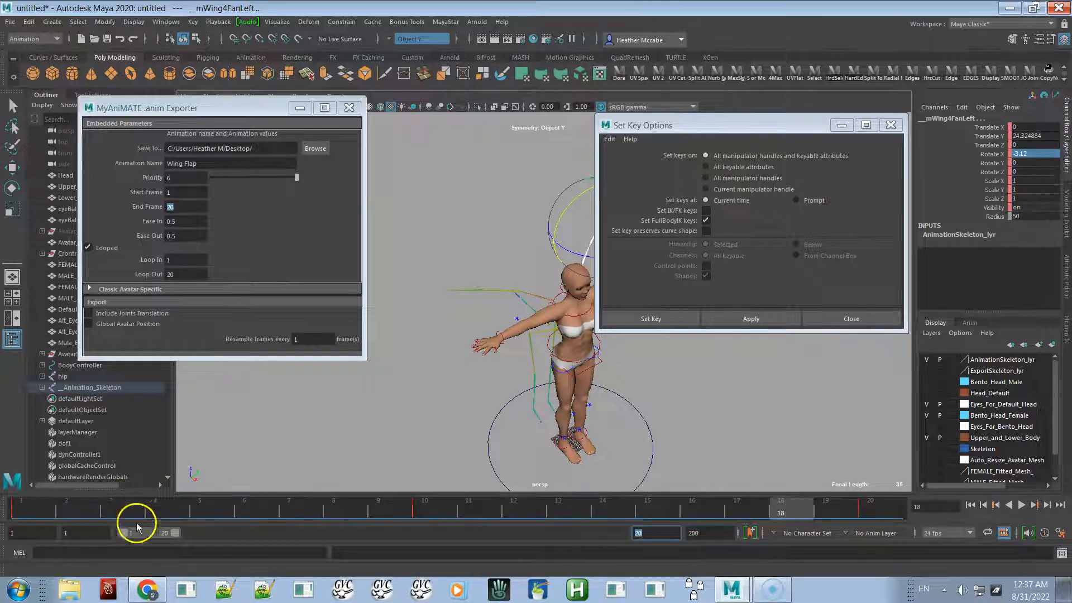
pyautogui.click(427, 503)
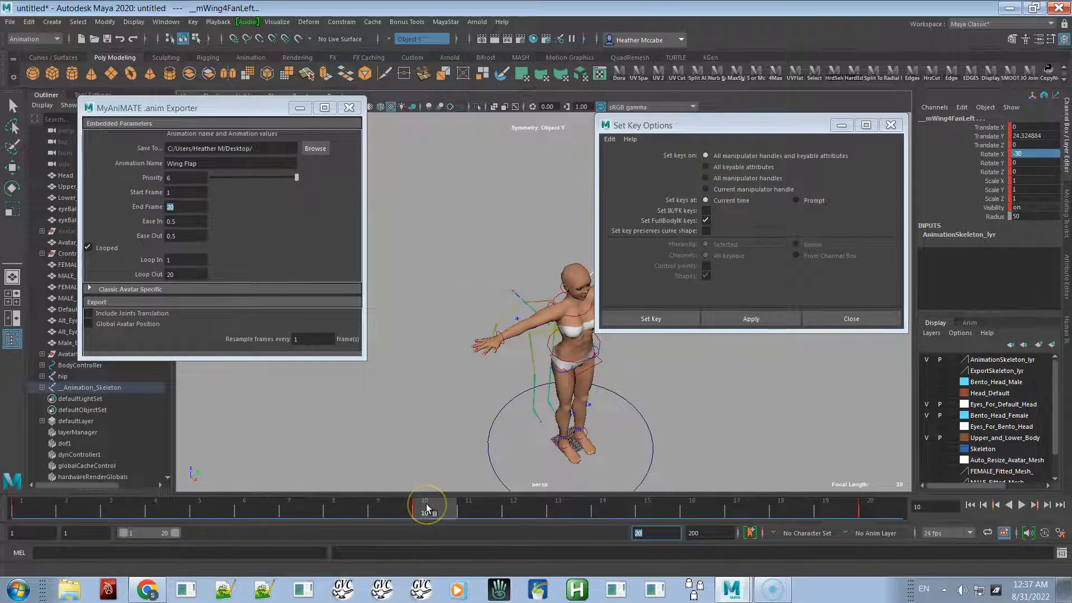
pyautogui.moveTo(394, 506); pyautogui.dragTo(443, 501)
pyautogui.moveTo(373, 498); pyautogui.dragTo(317, 510)
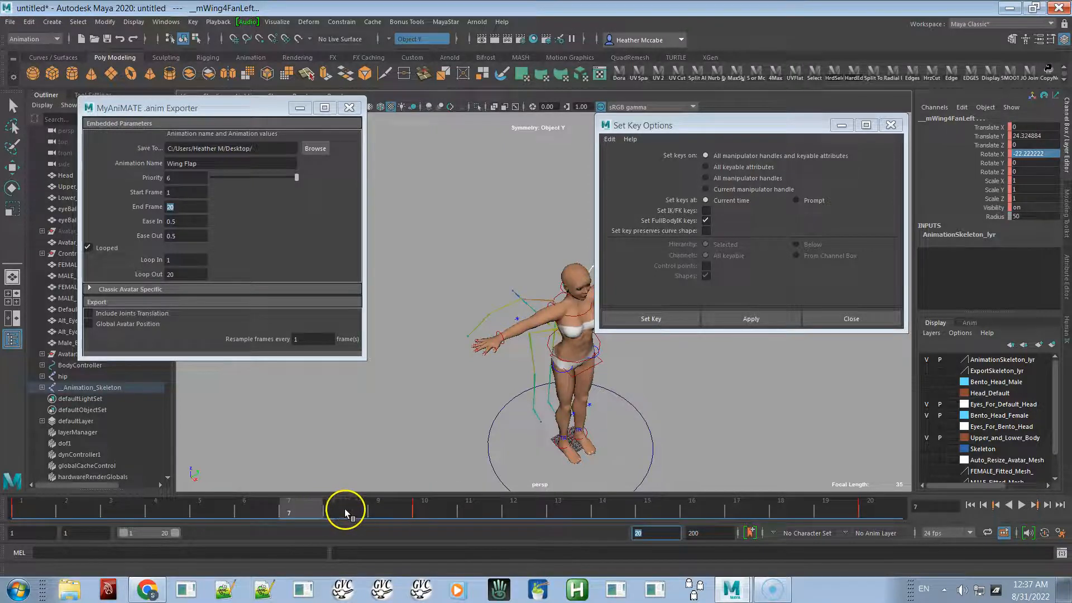
pyautogui.click(386, 504)
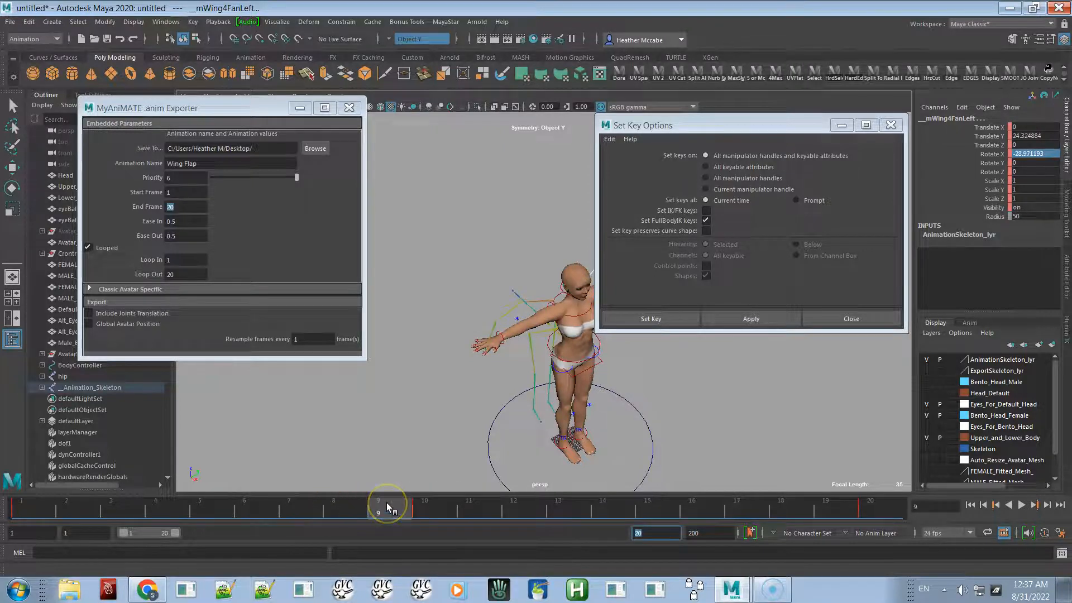
pyautogui.click(428, 511)
pyautogui.click(426, 510)
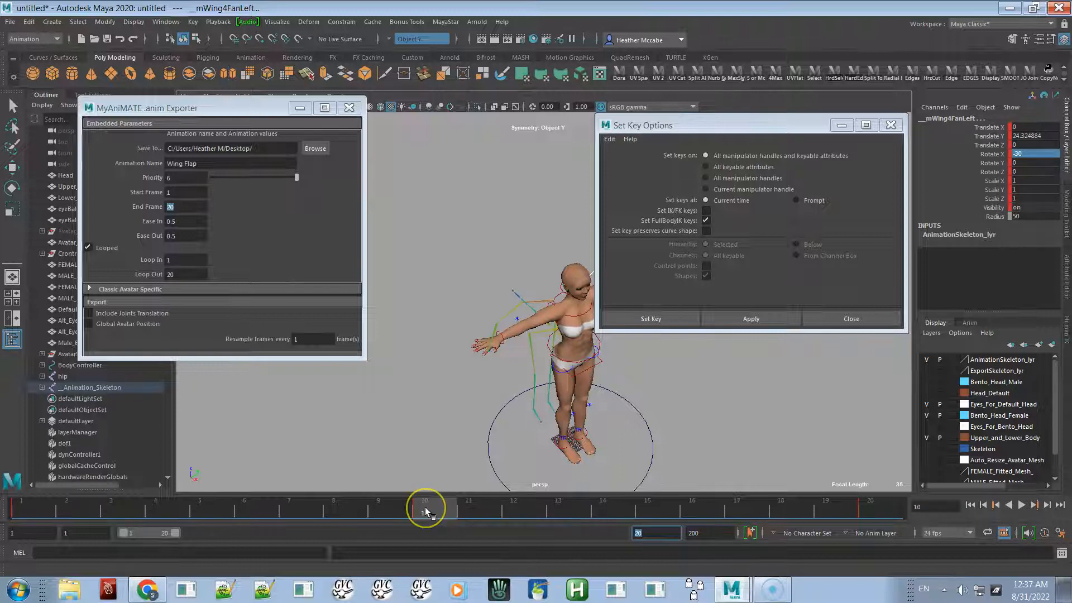
# - Copy the key at frame 10 and paste it onto frame 14
pyautogui.rightClick(425, 508)
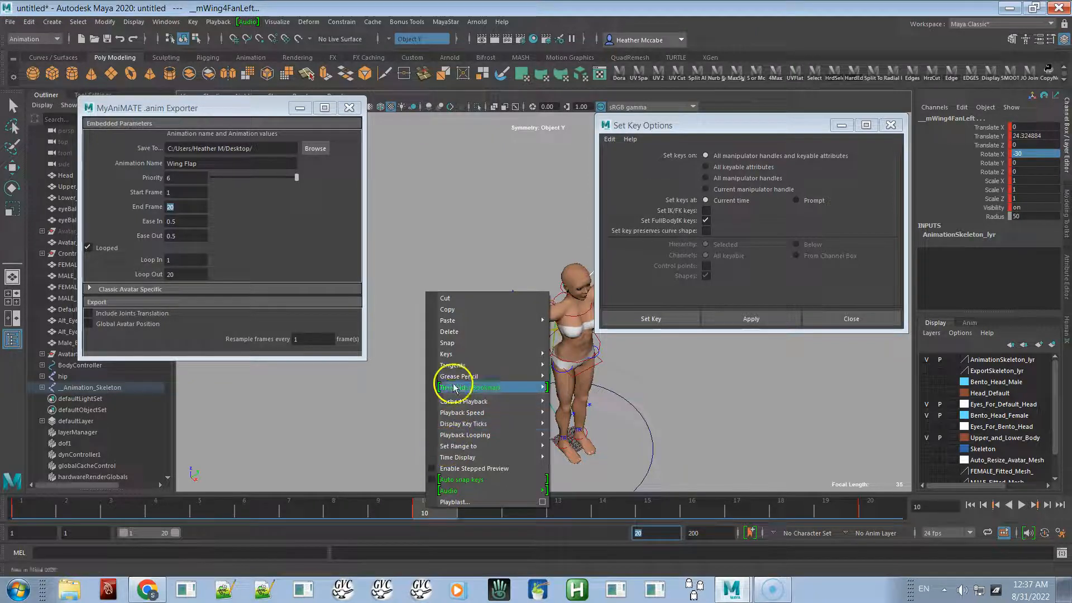
pyautogui.moveTo(455, 322)
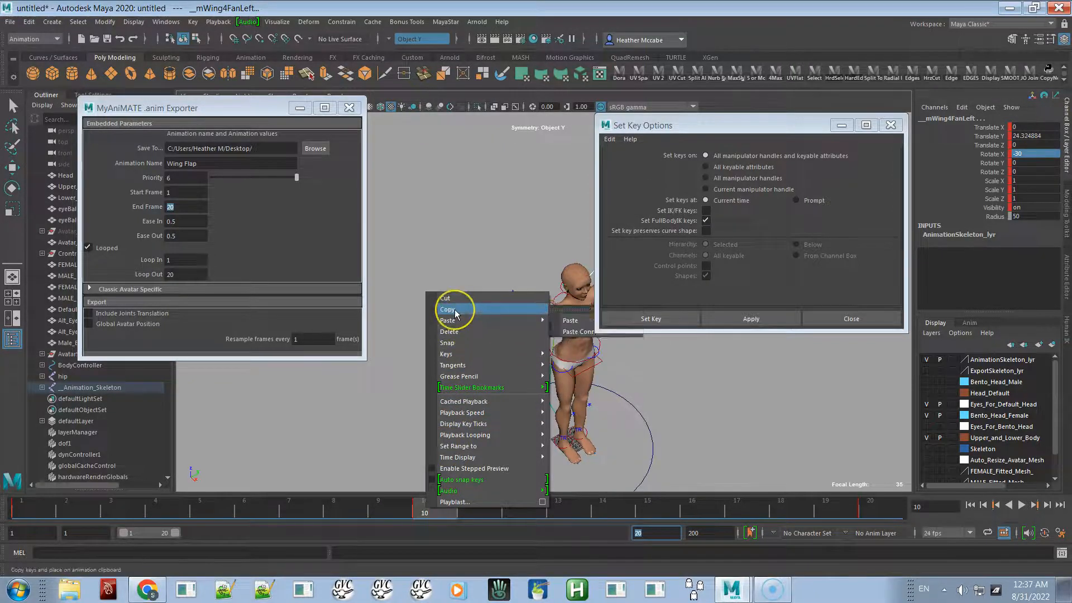
pyautogui.click(454, 309)
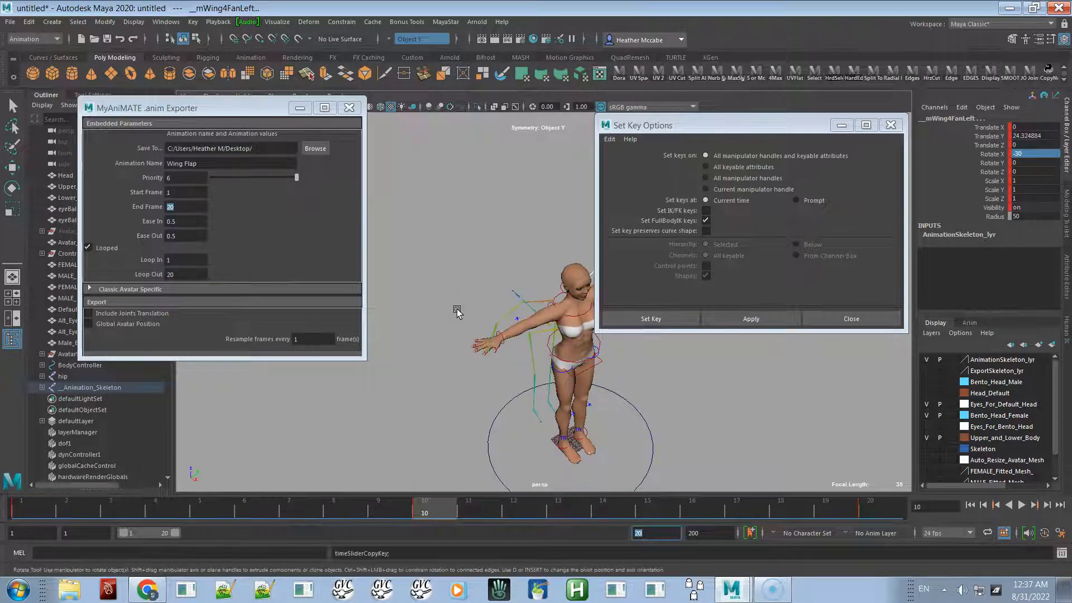
pyautogui.click(615, 507)
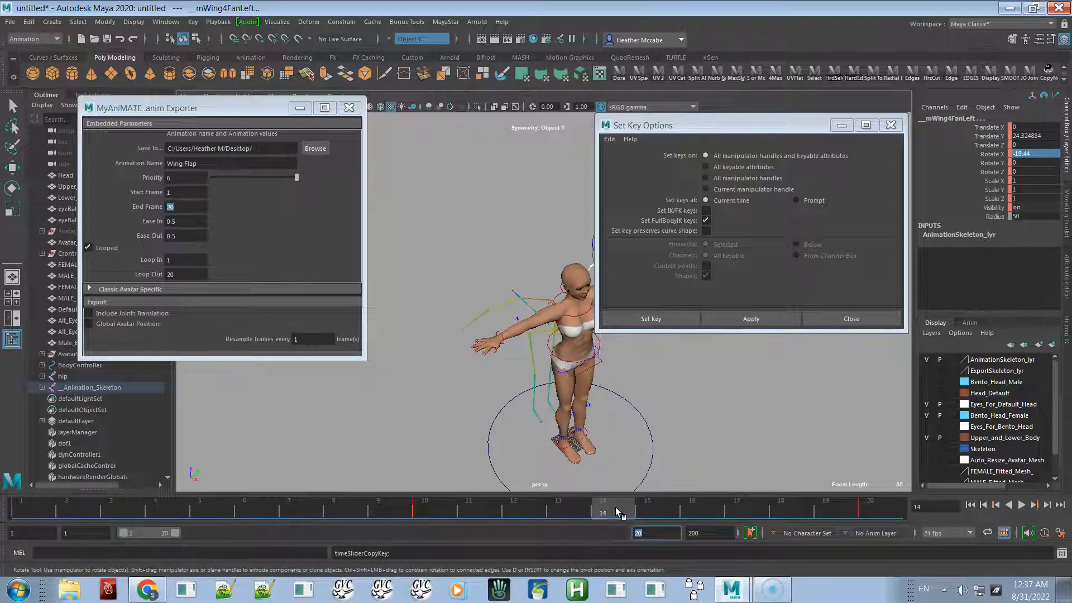
pyautogui.rightClick(615, 507)
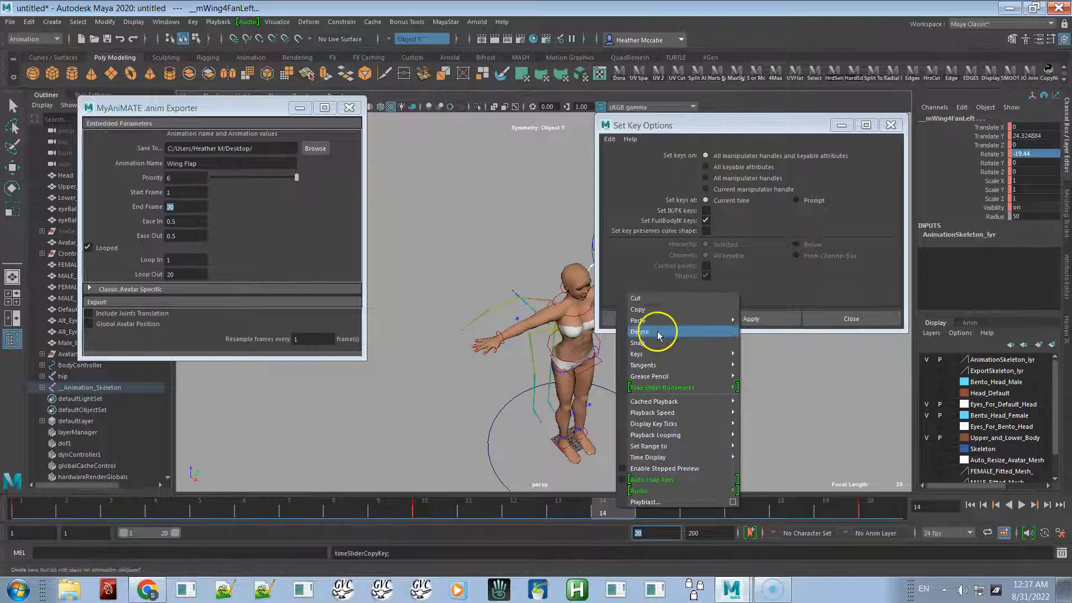
pyautogui.moveTo(664, 322)
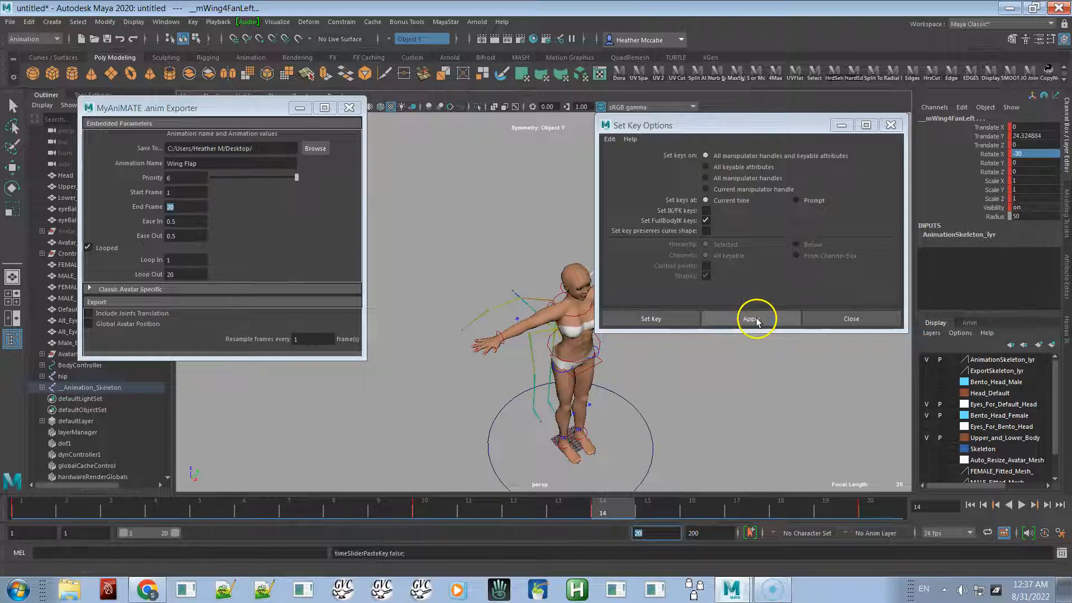
pyautogui.click(758, 322)
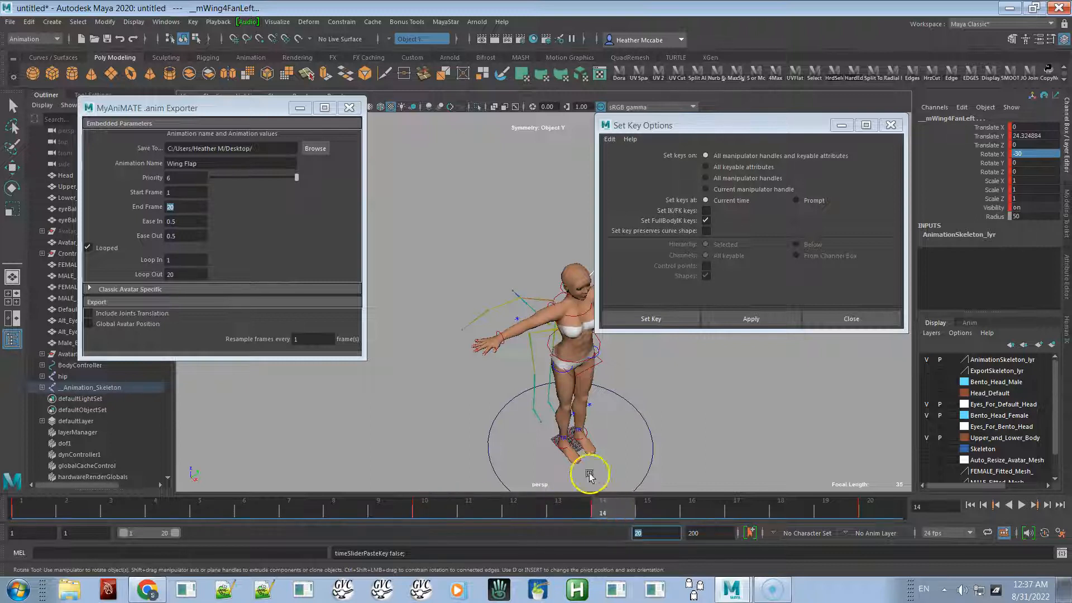
# - Orbit around the avatar, scrub the timeline and play the animation to review the flap
pyautogui.keyDown('alt'); pyautogui.moveTo(514, 376); pyautogui.dragTo(462, 419); pyautogui.keyUp('alt')
pyautogui.moveTo(477, 503); pyautogui.dragTo(385, 503)
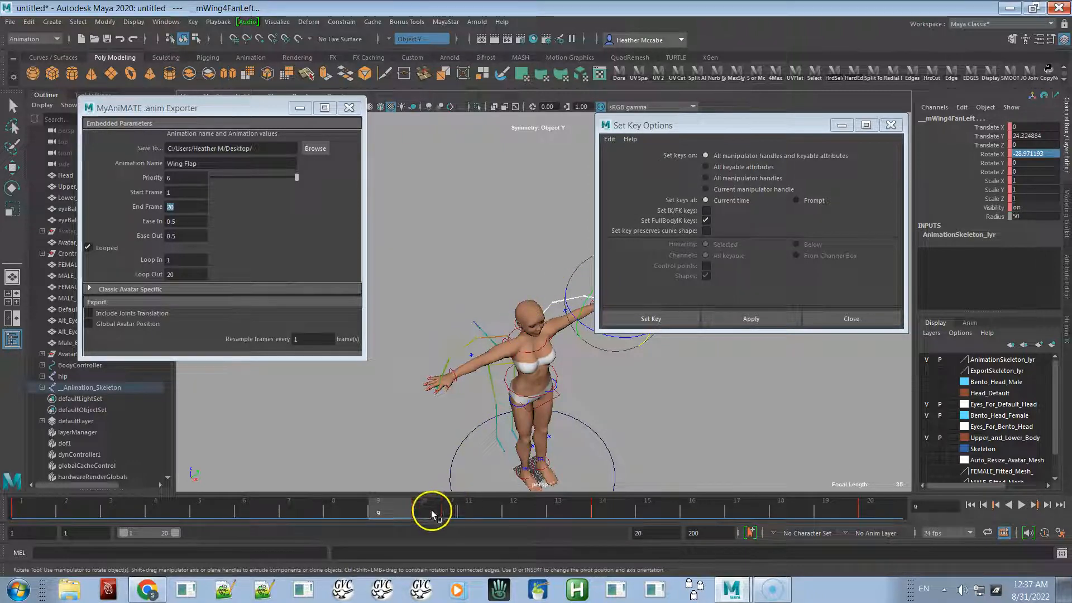
pyautogui.moveTo(382, 510)
pyautogui.mouseDown()
pyautogui.moveTo(677, 484)
pyautogui.moveTo(356, 517)
pyautogui.moveTo(528, 495)
pyautogui.mouseUp()
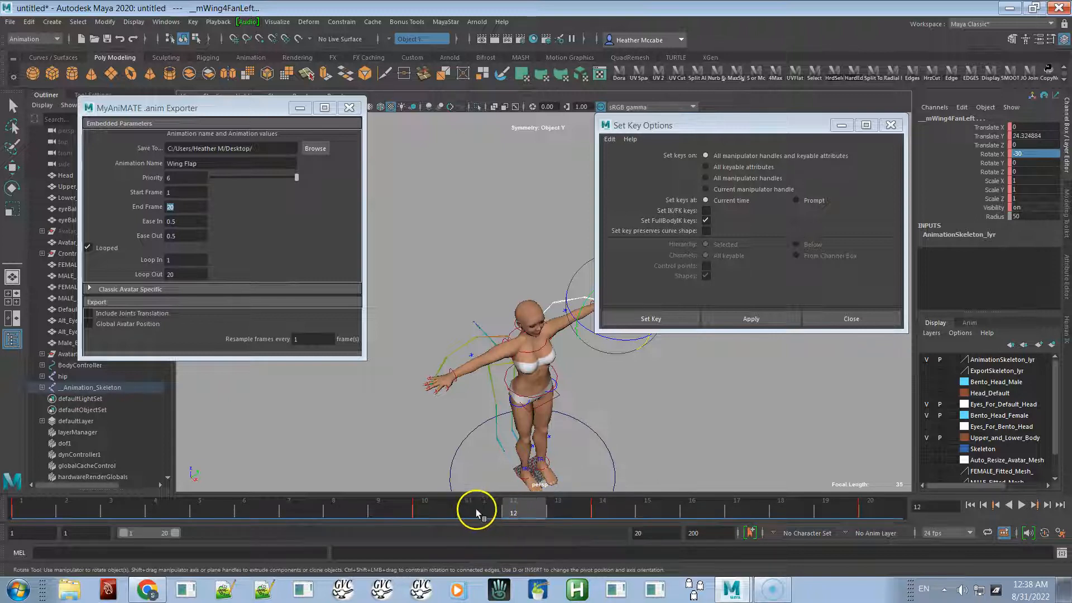
pyautogui.moveTo(441, 505); pyautogui.dragTo(740, 501)
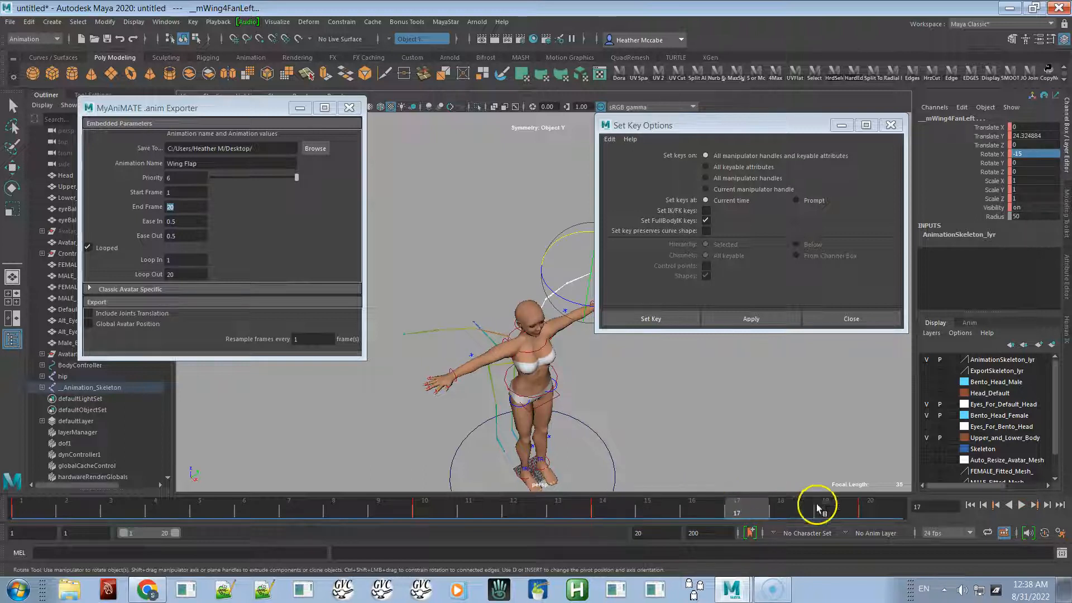
pyautogui.click(1021, 506)
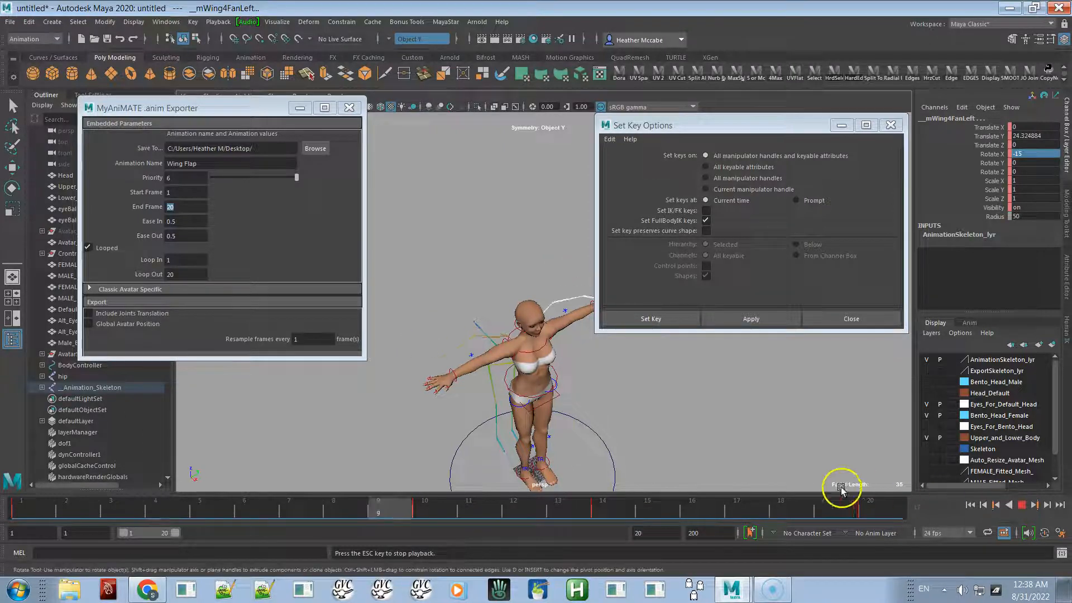
pyautogui.click(1021, 505)
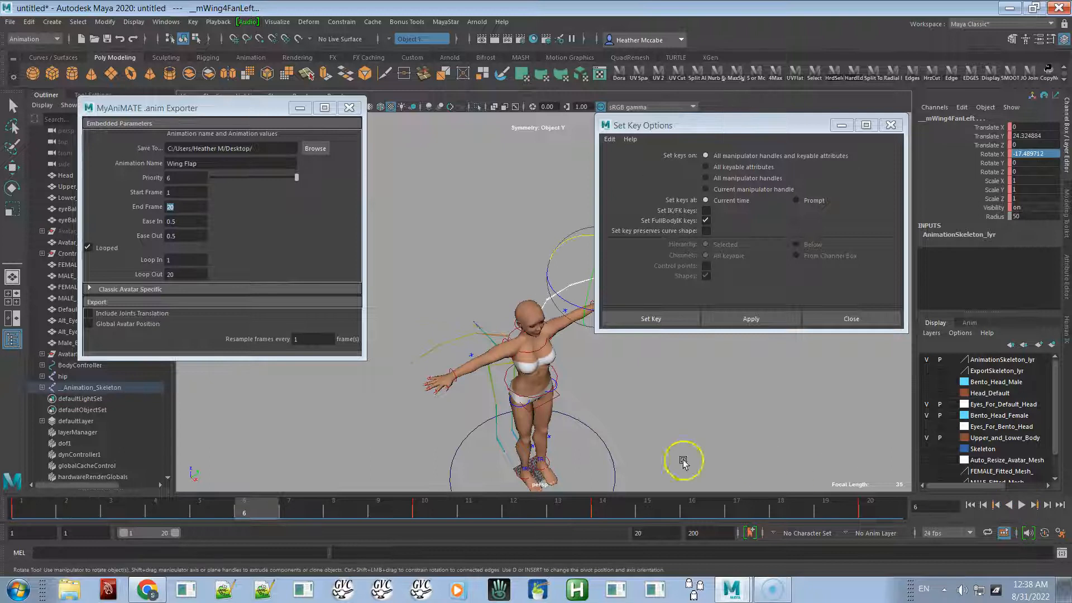
# - Delete the pasted key at frame 14
pyautogui.click(602, 509)
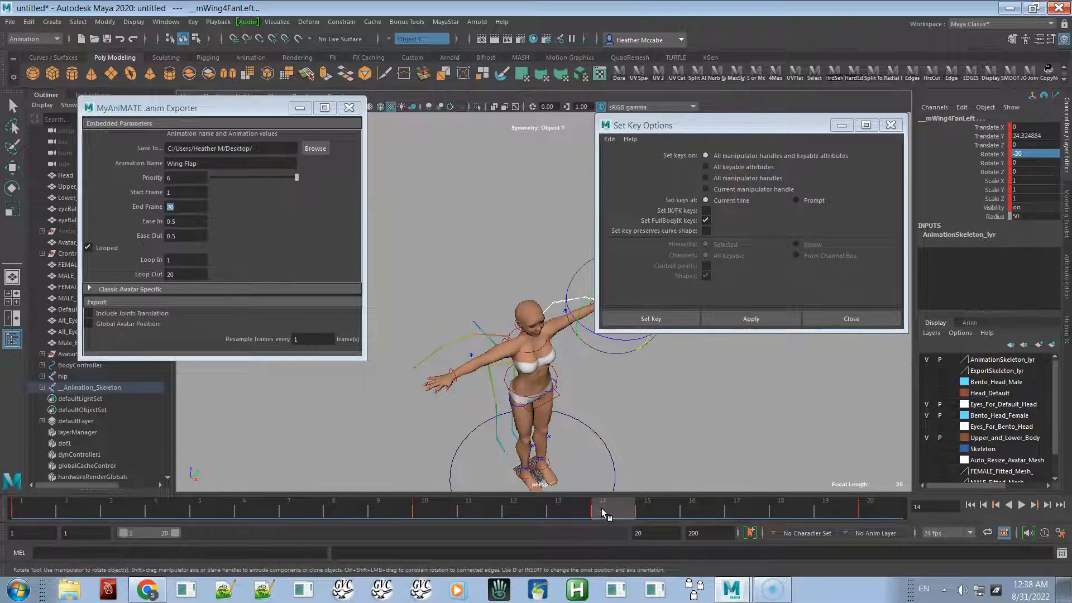
pyautogui.rightClick(601, 508)
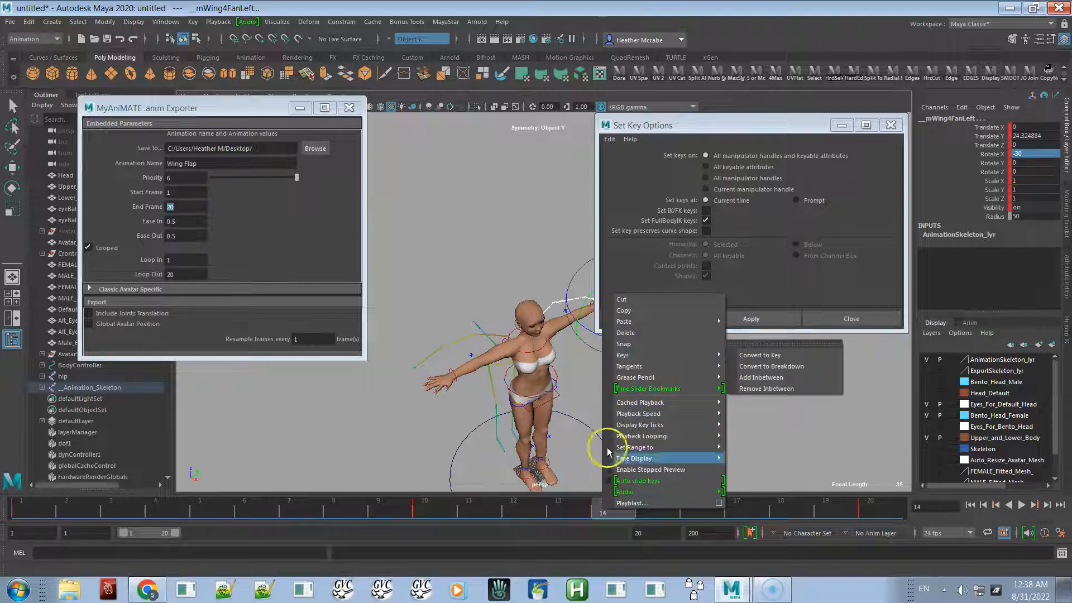
pyautogui.click(597, 511)
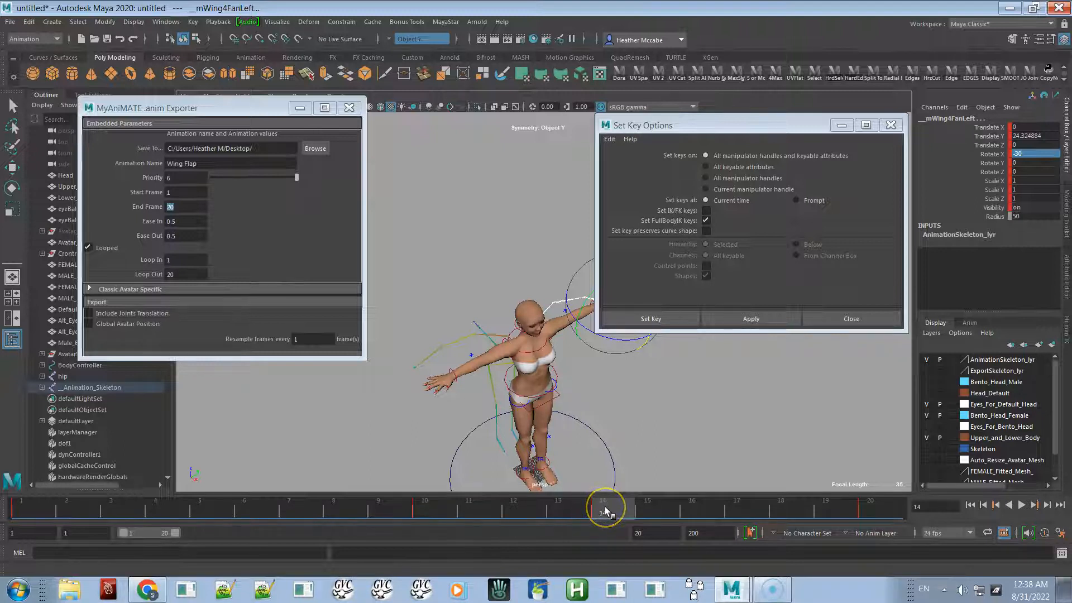
pyautogui.rightClick(605, 511)
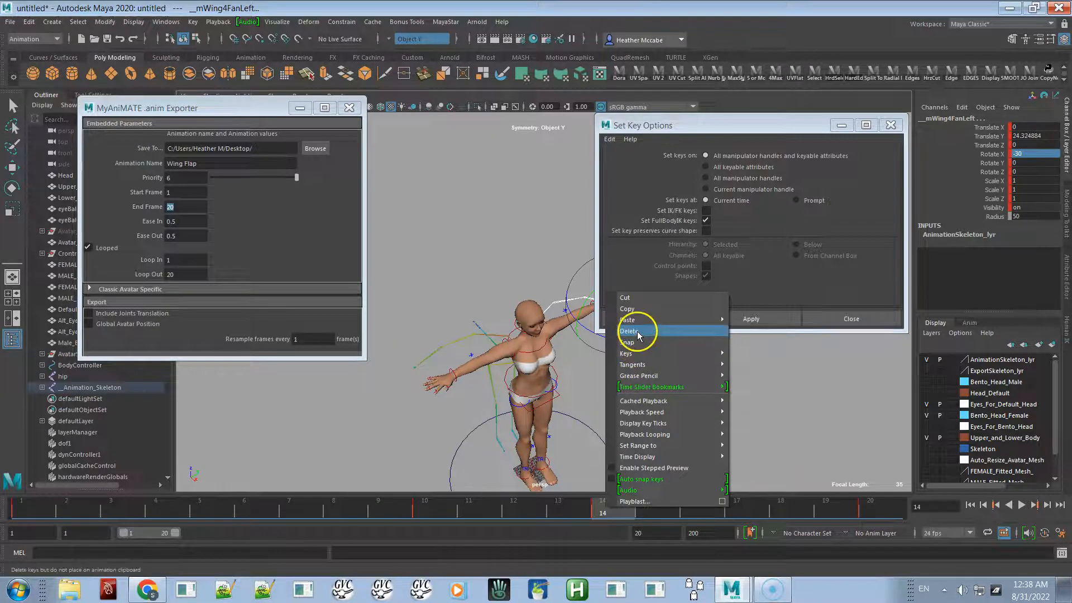
pyautogui.click(628, 331)
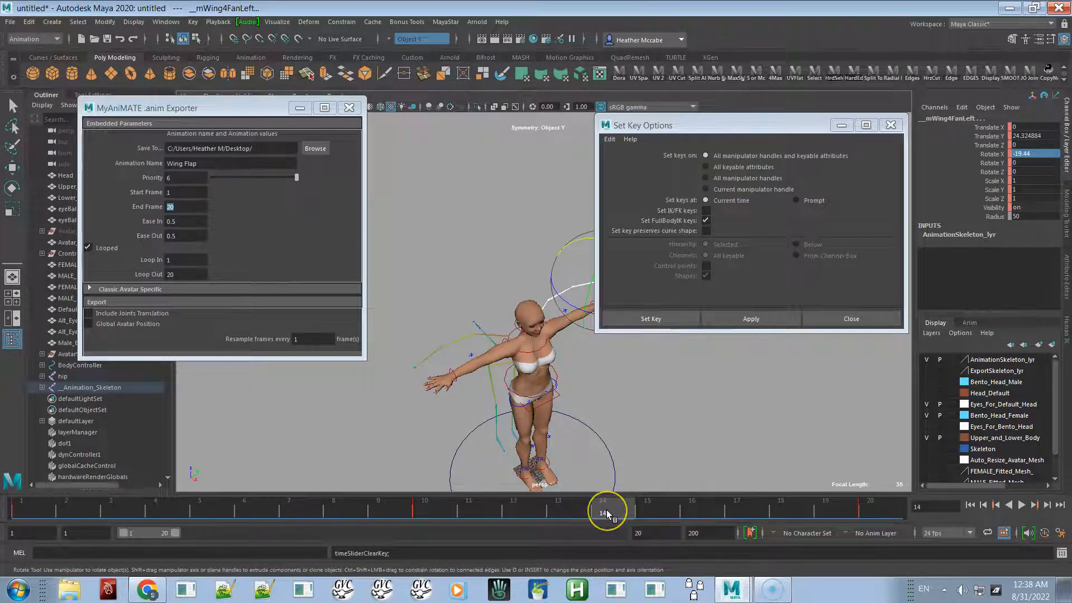
# - Scrub the timeline to review the wing poses and deselect the rig controls
pyautogui.moveTo(606, 511); pyautogui.dragTo(806, 488)
pyautogui.moveTo(386, 513)
pyautogui.mouseDown()
pyautogui.moveTo(347, 498)
pyautogui.moveTo(717, 502)
pyautogui.moveTo(481, 521)
pyautogui.mouseUp()
pyautogui.moveTo(337, 522); pyautogui.dragTo(743, 492)
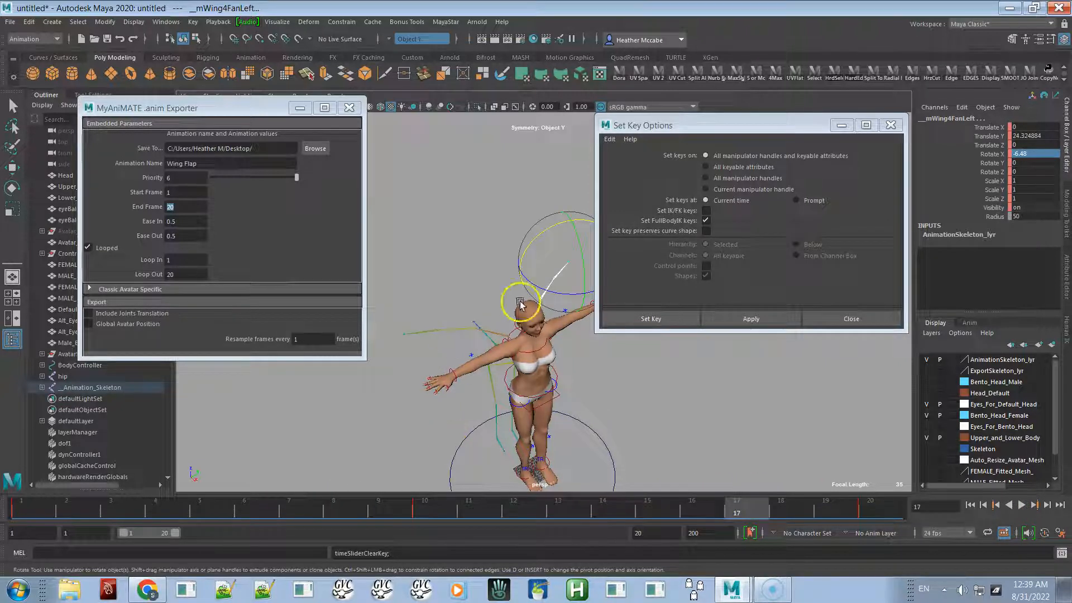
pyautogui.click(600, 344)
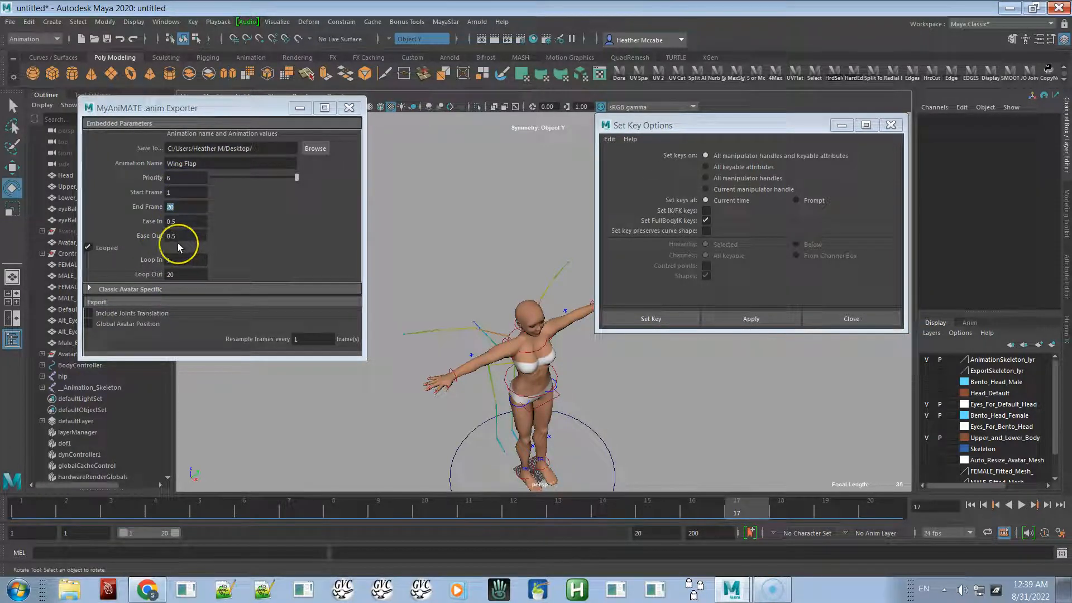
# - Set the exporter's resample frames value to 2 and play the animation
pyautogui.click(313, 338)
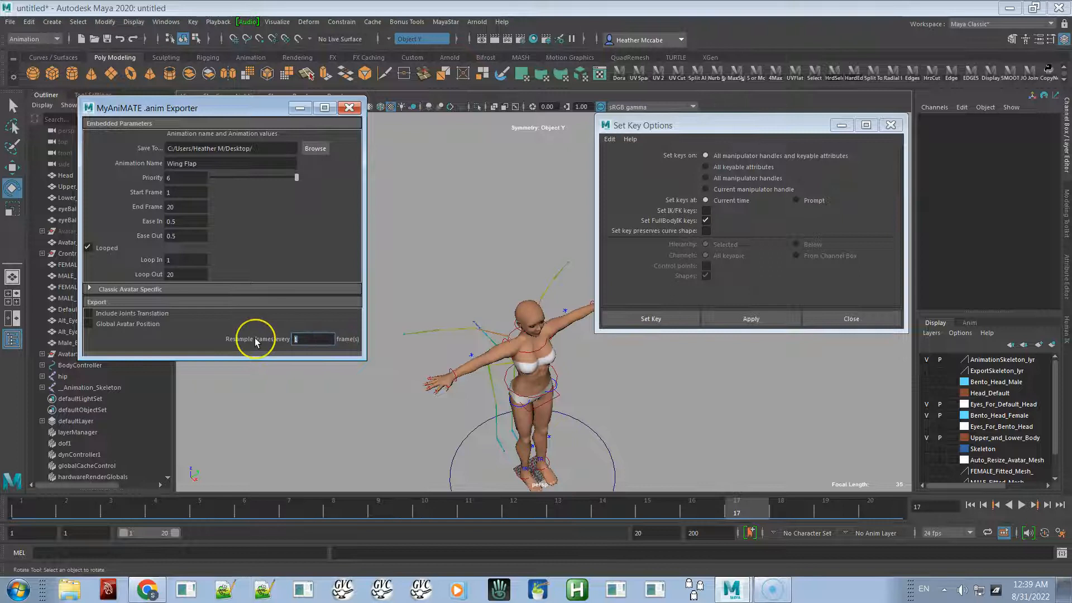
pyautogui.write('2')
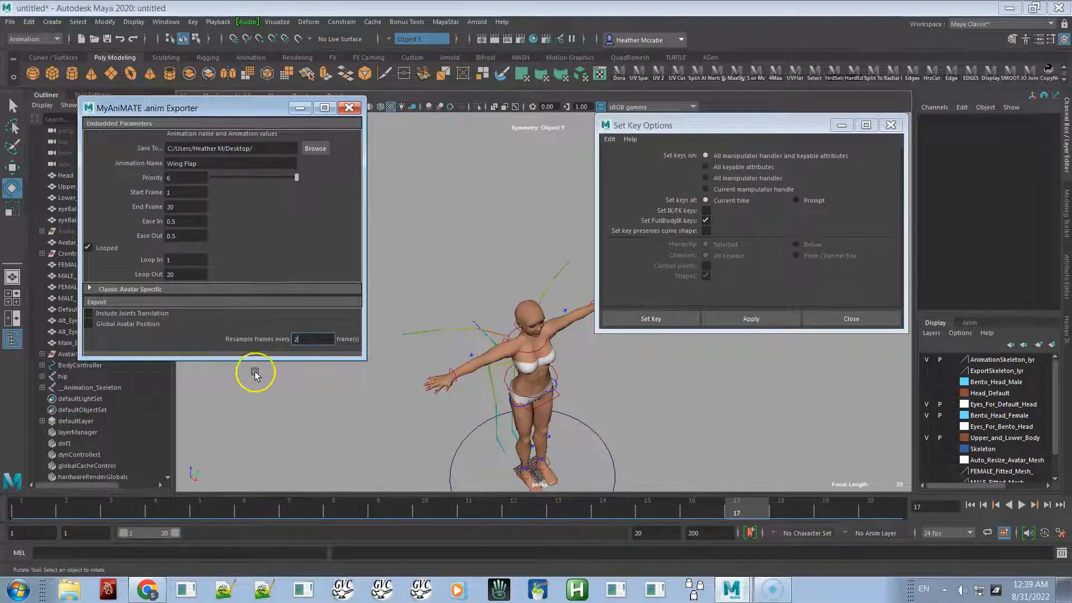
pyautogui.click(127, 505)
pyautogui.click(223, 511)
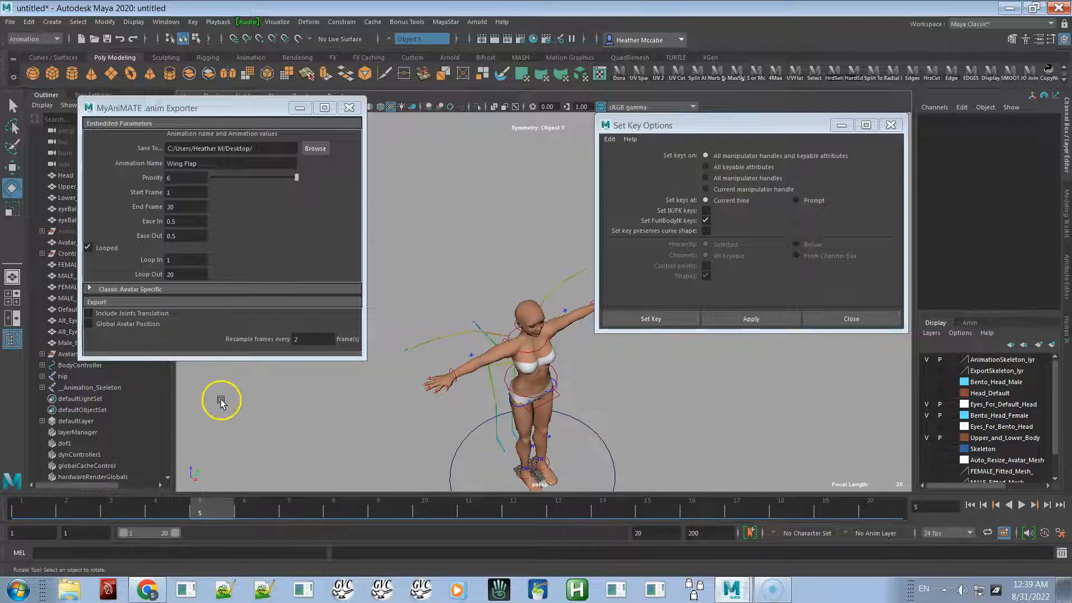
pyautogui.click(1023, 505)
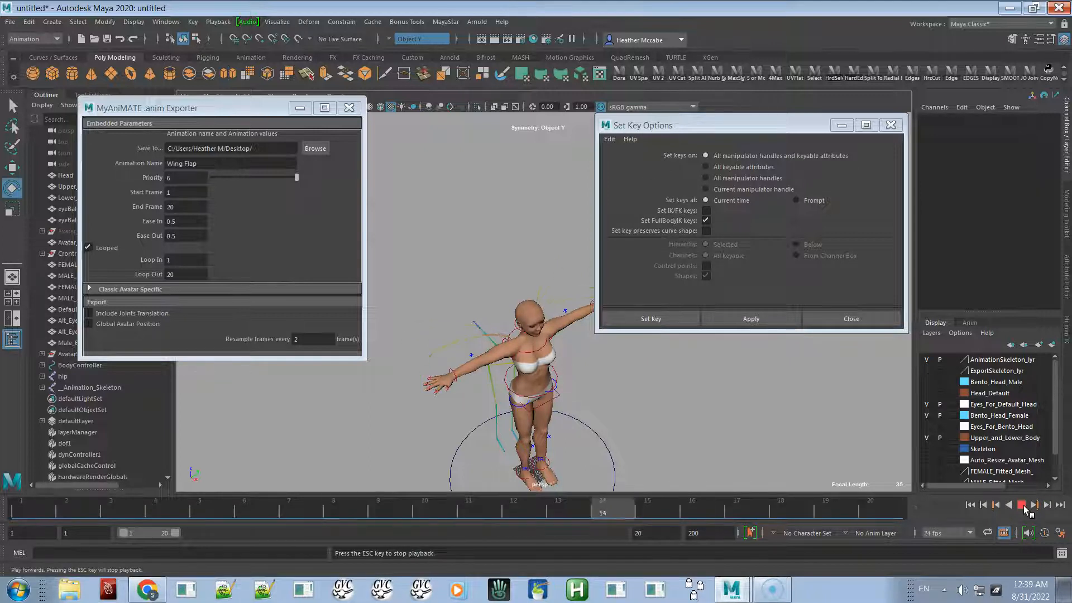
pyautogui.click(1022, 505)
pyautogui.click(995, 506)
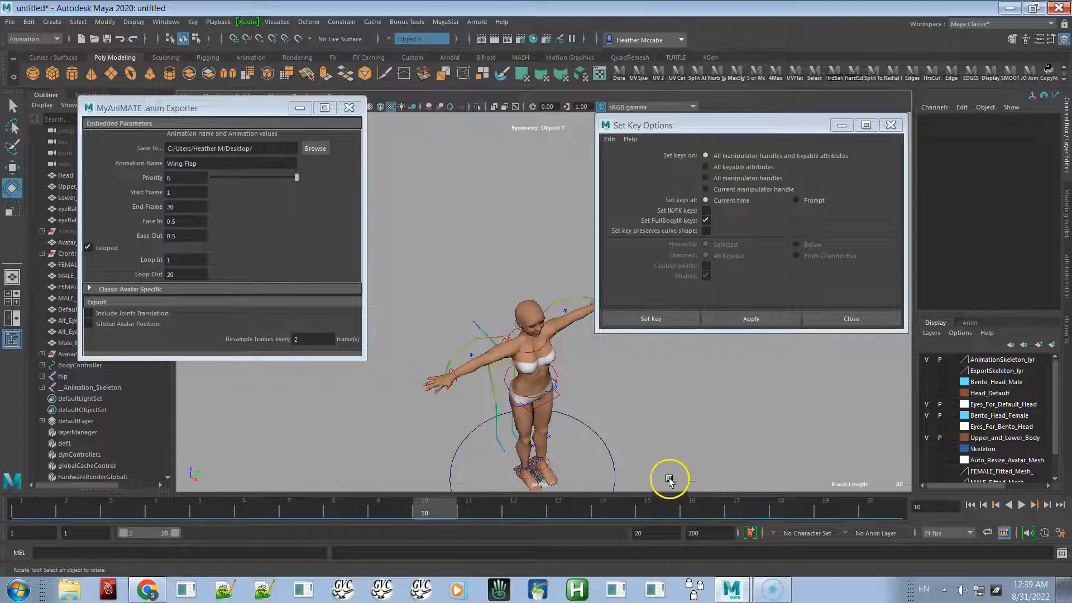
# - Reset resampling to every 1 frame and export the Wing Flap animation as an .anim file
pyautogui.click(296, 338)
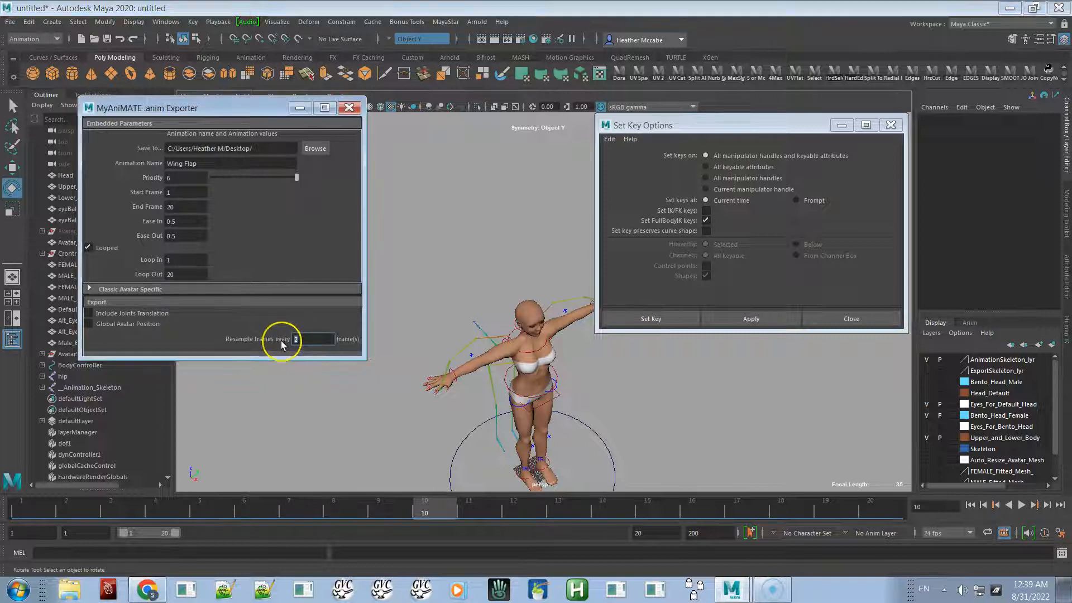
pyautogui.click(238, 327)
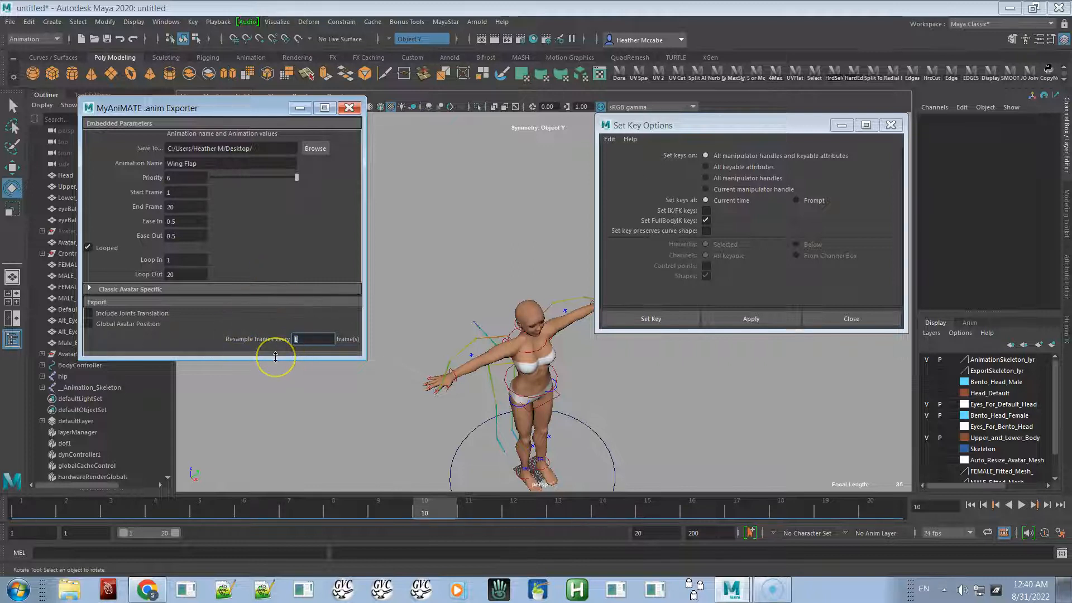
pyautogui.moveTo(276, 357); pyautogui.dragTo(276, 391)
pyautogui.click(229, 360)
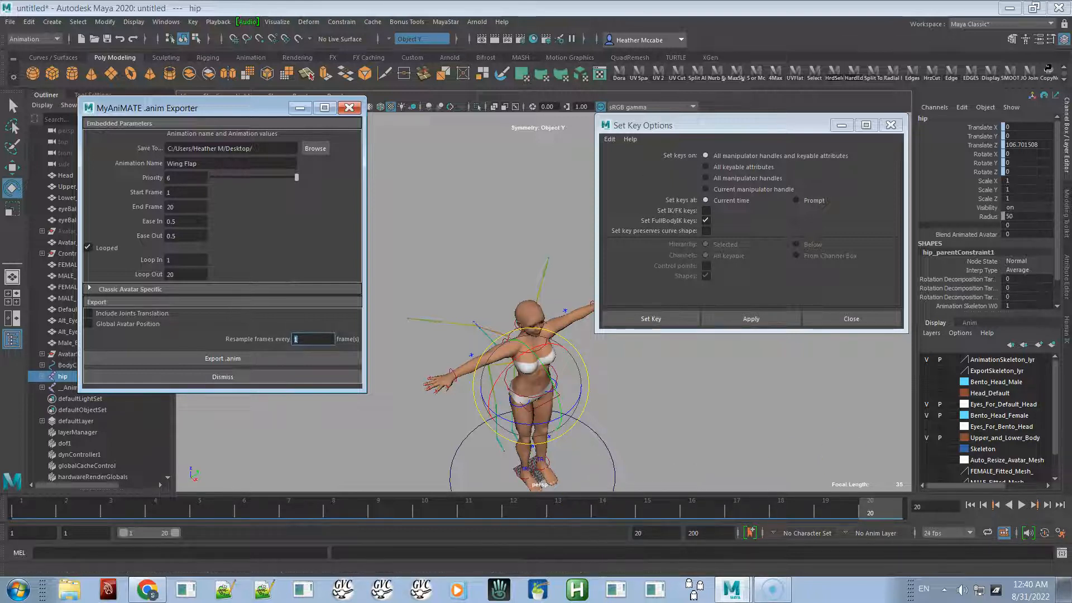
# - Check the export log in the Script Editor, close it, and orbit the view around the avatar
pyautogui.moveTo(1071, 149); pyautogui.dragTo(833, 133)
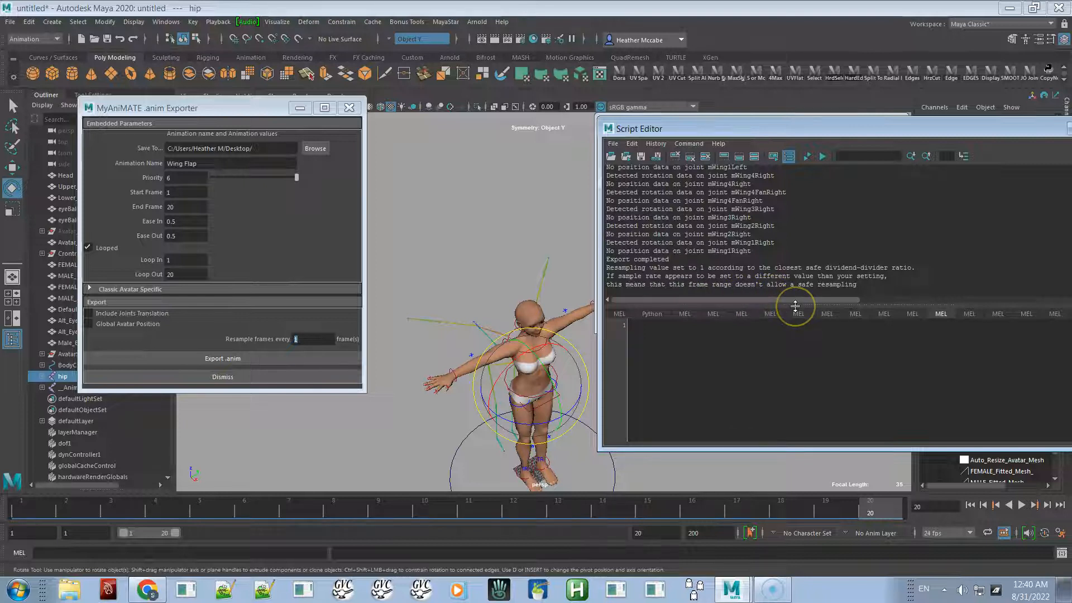
pyautogui.moveTo(674, 124); pyautogui.dragTo(1071, 147)
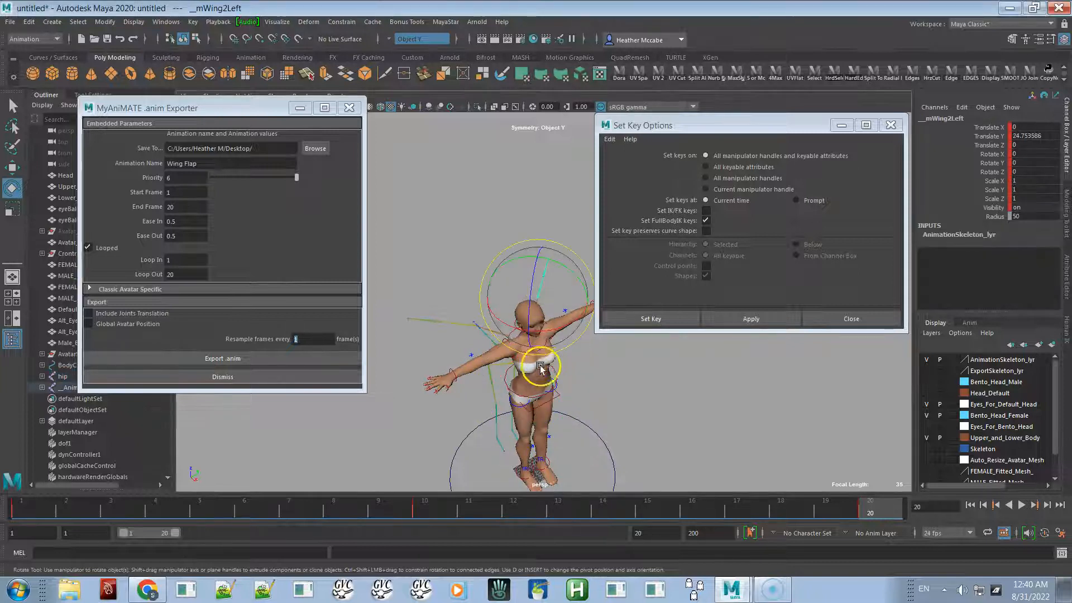
pyautogui.keyDown('alt'); pyautogui.moveTo(636, 407); pyautogui.dragTo(494, 384); pyautogui.keyUp('alt')
pyautogui.keyDown('alt'); pyautogui.moveTo(494, 384); pyautogui.dragTo(474, 350, button='middle'); pyautogui.keyUp('alt')
pyautogui.click(819, 441)
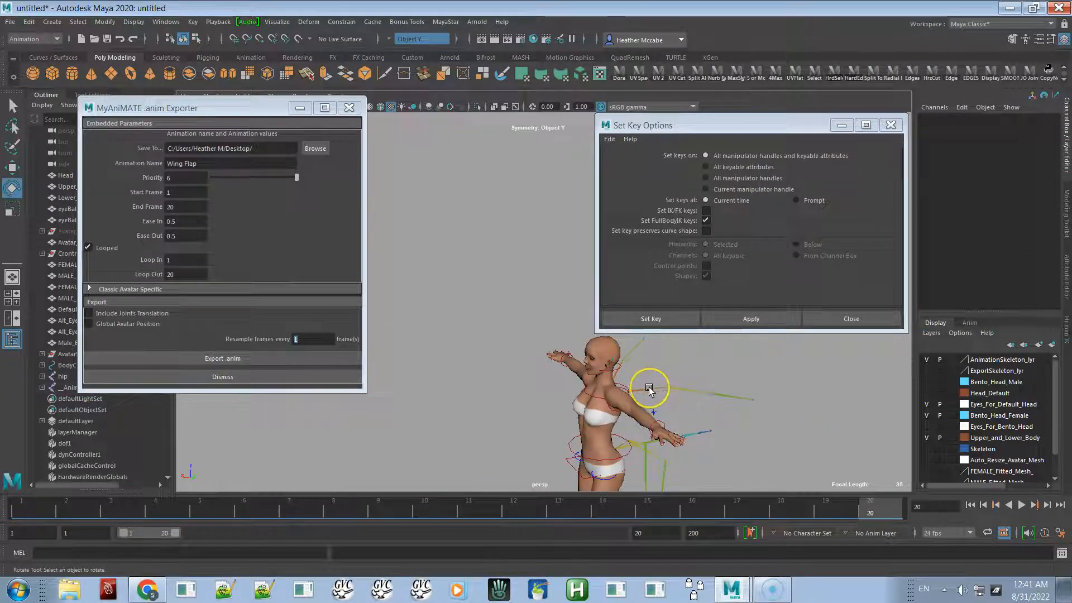
# - Select the left wing bone controls one by one to inspect them around the avatar's shoulder
pyautogui.click(648, 385)
pyautogui.click(642, 381)
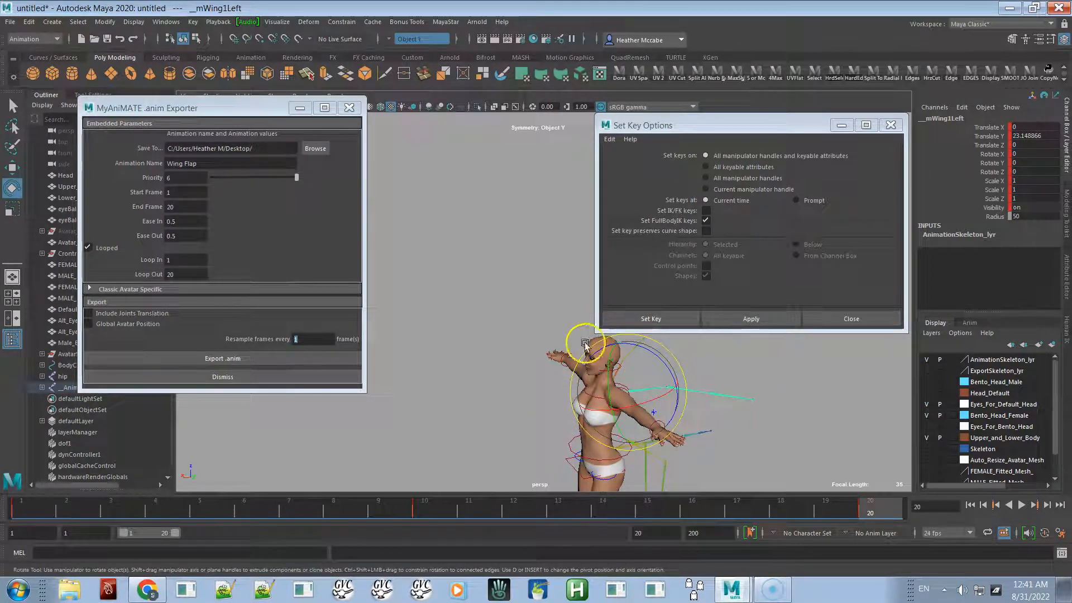
pyautogui.keyDown('alt'); pyautogui.moveTo(418, 437); pyautogui.dragTo(489, 392); pyautogui.keyUp('alt')
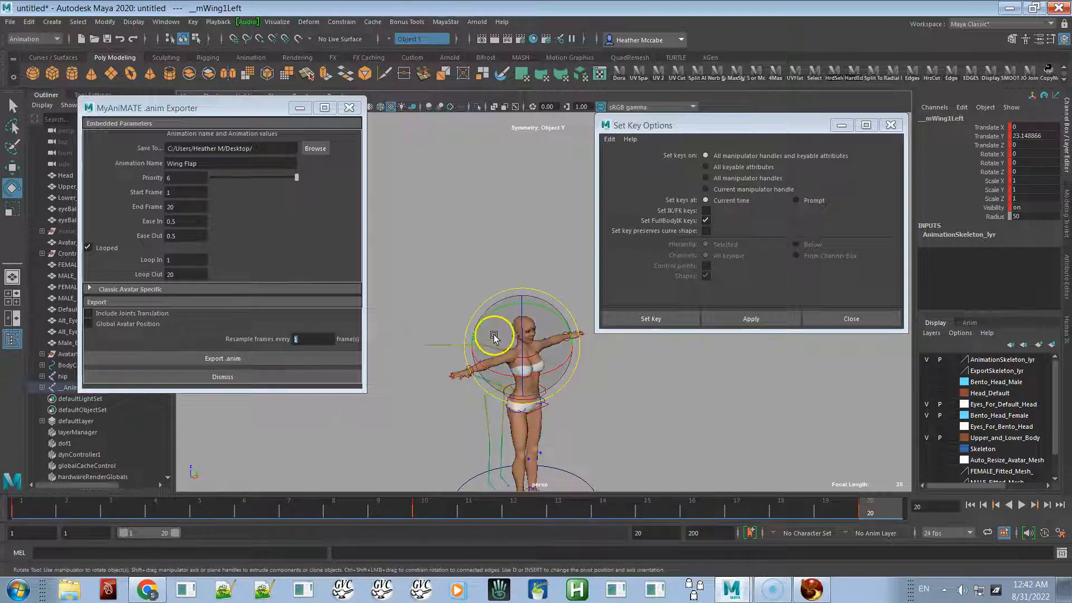
pyautogui.keyDown('alt'); pyautogui.moveTo(491, 327); pyautogui.dragTo(852, 414, button='right'); pyautogui.keyUp('alt')
pyautogui.keyDown('alt'); pyautogui.moveTo(852, 413); pyautogui.dragTo(751, 409); pyautogui.keyUp('alt')
pyautogui.keyDown('alt'); pyautogui.moveTo(751, 410); pyautogui.dragTo(570, 380, button='middle'); pyautogui.keyUp('alt')
pyautogui.keyDown('alt'); pyautogui.moveTo(570, 379); pyautogui.dragTo(627, 488, button='right'); pyautogui.keyUp('alt')
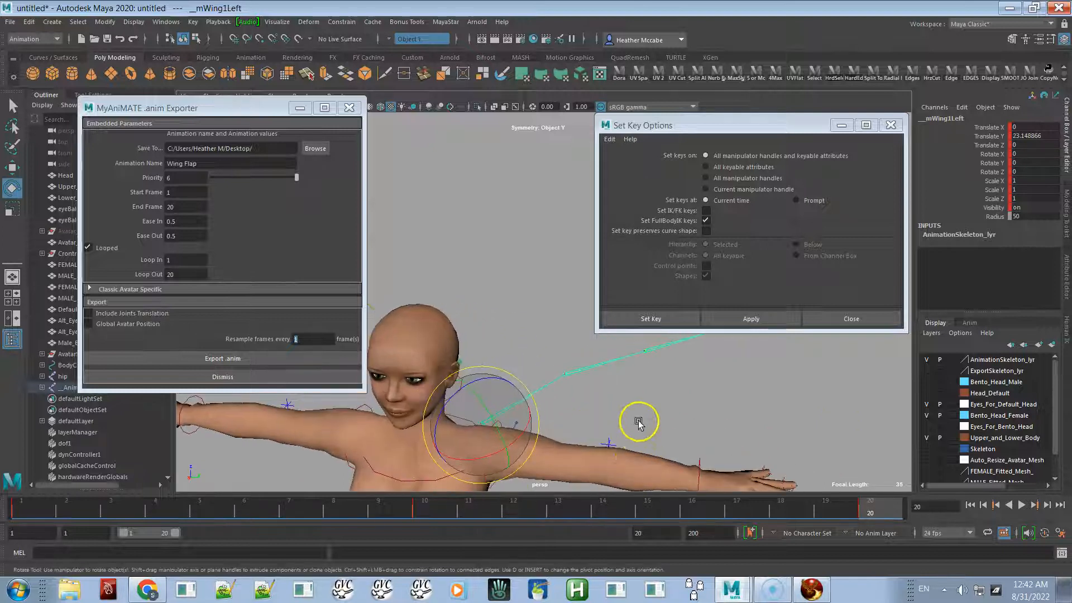
pyautogui.keyDown('alt'); pyautogui.moveTo(639, 422); pyautogui.dragTo(569, 474, button='middle'); pyautogui.keyUp('alt')
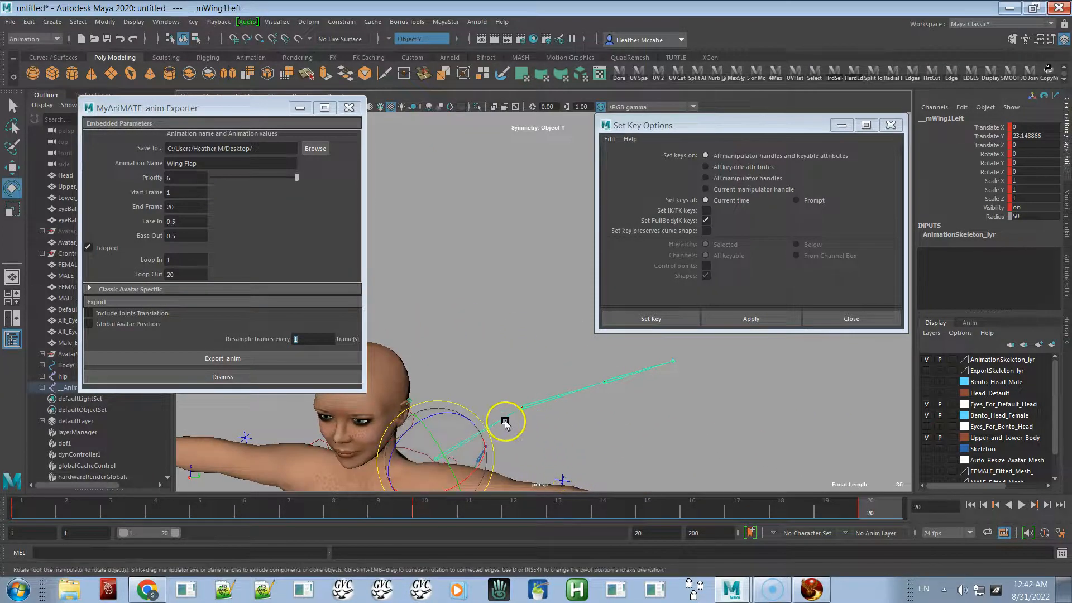
pyautogui.click(498, 395)
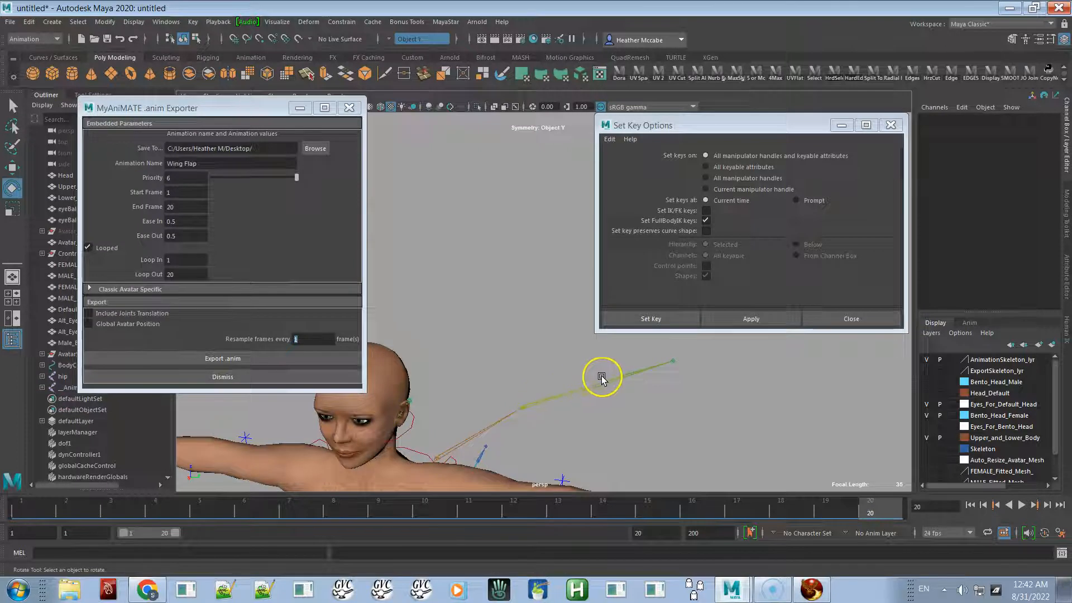
pyautogui.click(504, 418)
pyautogui.moveTo(471, 315); pyautogui.dragTo(465, 417, button='right')
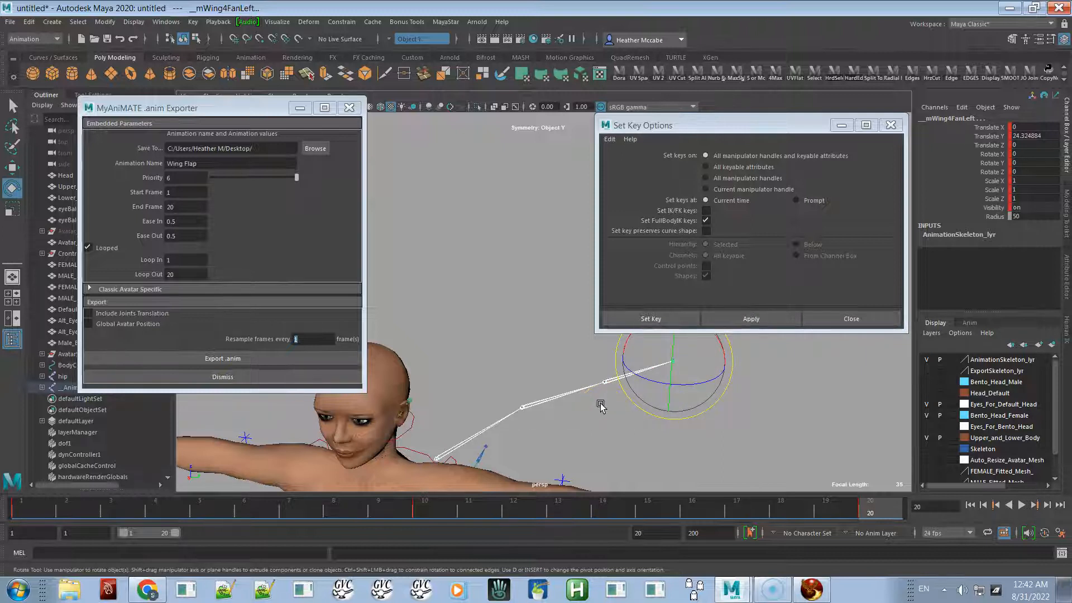
pyautogui.click(536, 346)
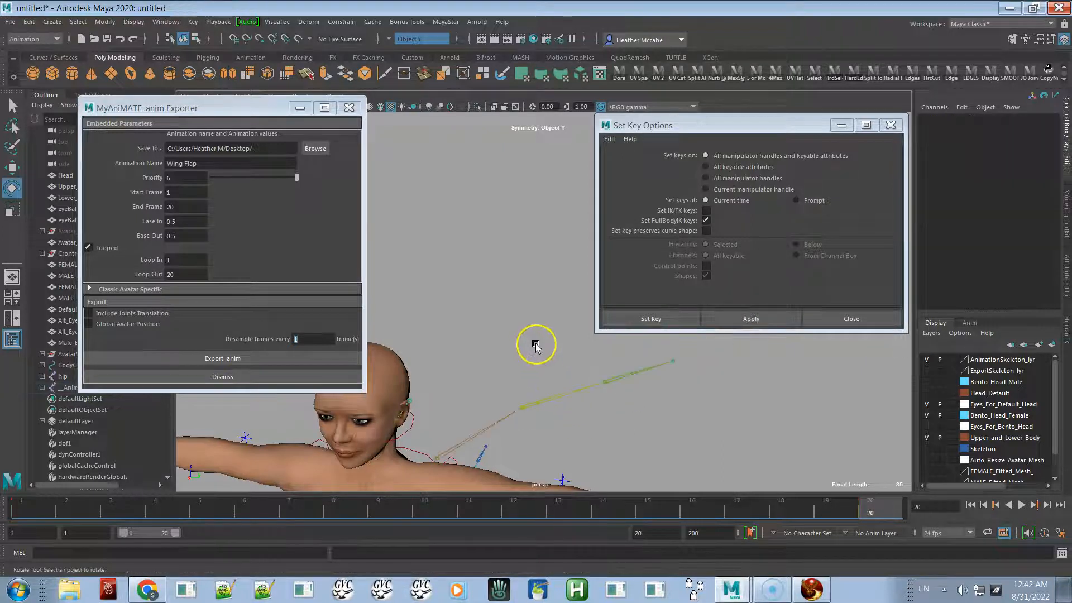
pyautogui.click(553, 400)
pyautogui.scroll(3, 627, 387)
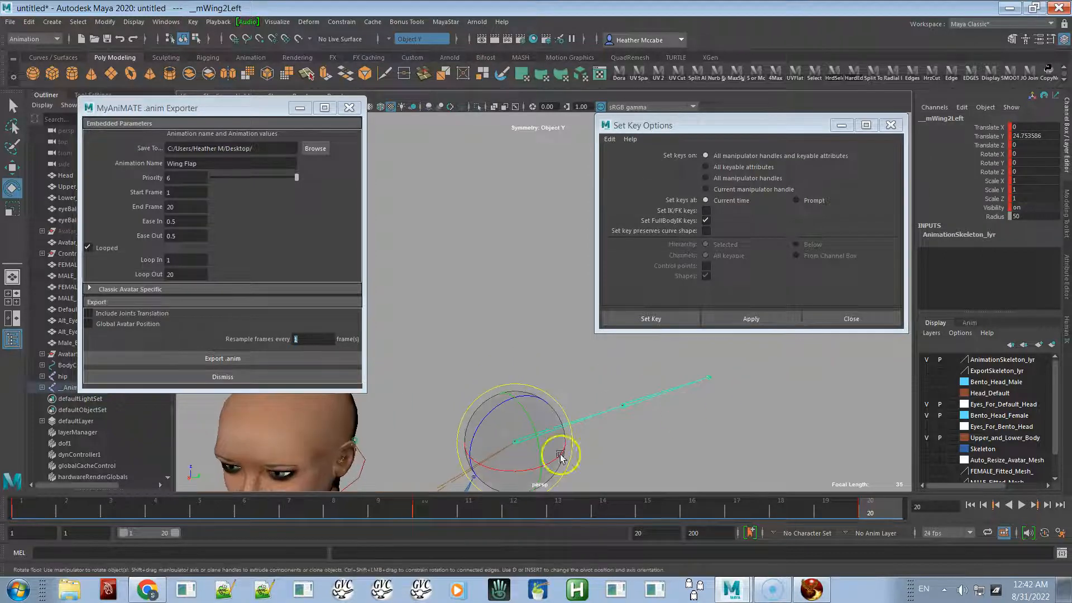
pyautogui.click(445, 485)
pyautogui.keyDown('alt'); pyautogui.moveTo(447, 419); pyautogui.dragTo(454, 353, button='middle'); pyautogui.keyUp('alt')
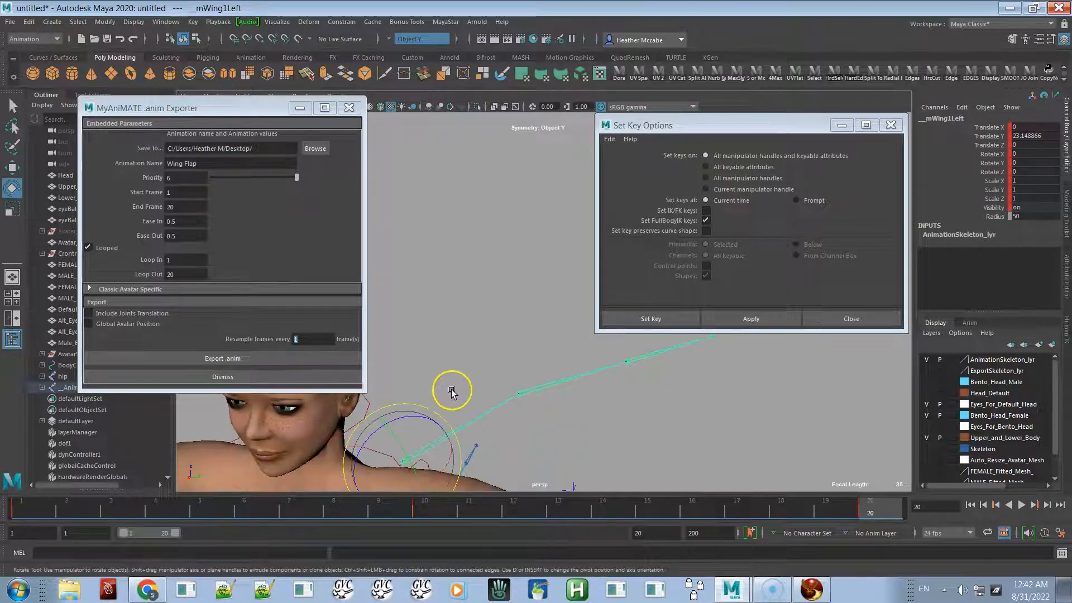
pyautogui.moveTo(430, 479); pyautogui.dragTo(582, 391)
pyautogui.click(581, 394)
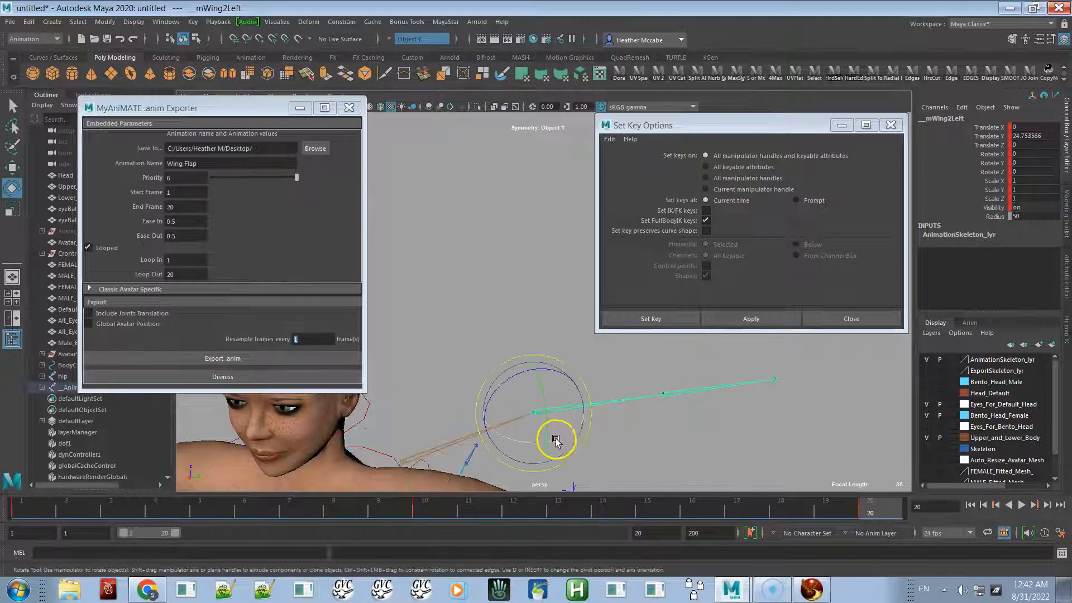
# - Try rotating the left wing controls, then undo the last four changes
pyautogui.moveTo(562, 438); pyautogui.dragTo(642, 431)
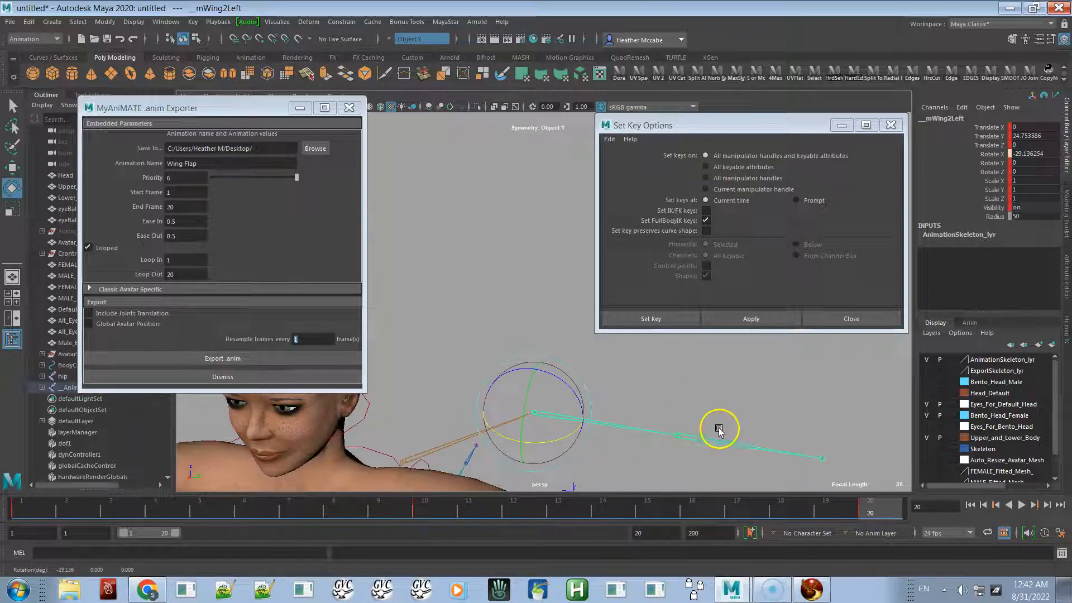
pyautogui.click(693, 450)
pyautogui.moveTo(701, 406); pyautogui.dragTo(541, 443)
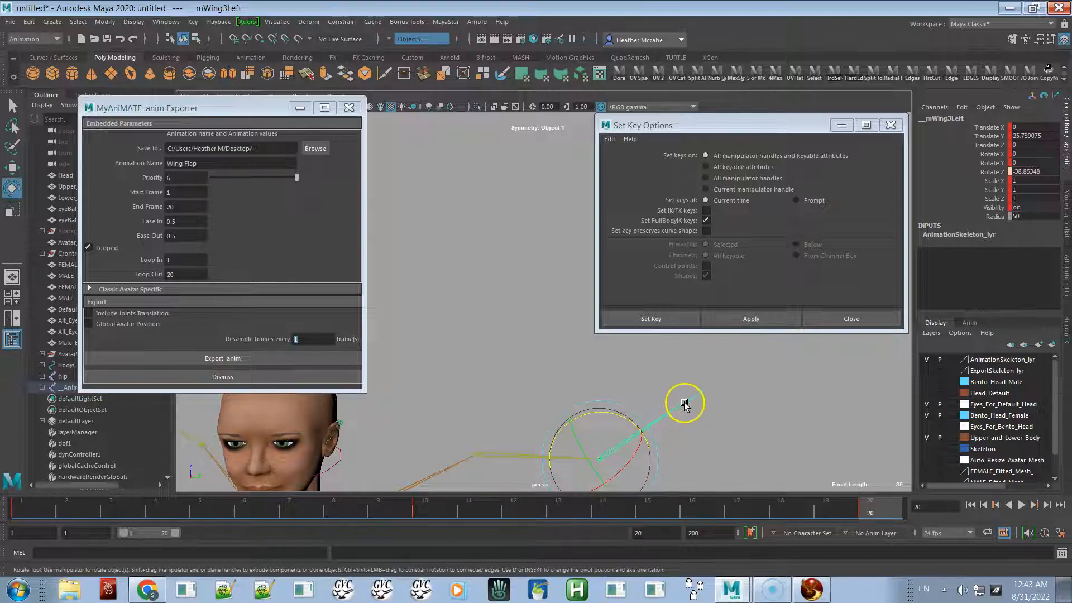
pyautogui.click(698, 393)
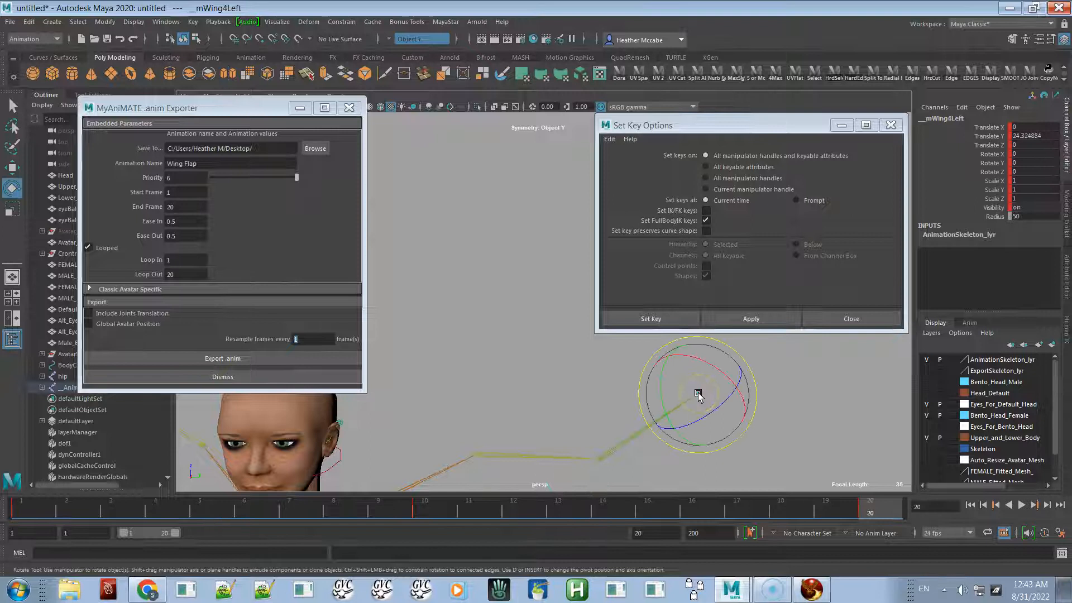
pyautogui.click(650, 431)
pyautogui.keyDown('alt'); pyautogui.moveTo(501, 404); pyautogui.dragTo(345, 468, button='right'); pyautogui.keyUp('alt')
pyautogui.keyDown('alt'); pyautogui.moveTo(433, 394); pyautogui.dragTo(439, 368, button='middle'); pyautogui.keyUp('alt')
pyautogui.hotkey('ctrl', 'z')
pyautogui.hotkey('ctrl', 'z')
pyautogui.hotkey('ctrl', 'z')
pyautogui.hotkey('ctrl', 'z')
pyautogui.hotkey('ctrl', 'z')
pyautogui.keyDown('alt'); pyautogui.moveTo(625, 403); pyautogui.dragTo(449, 444); pyautogui.keyUp('alt')
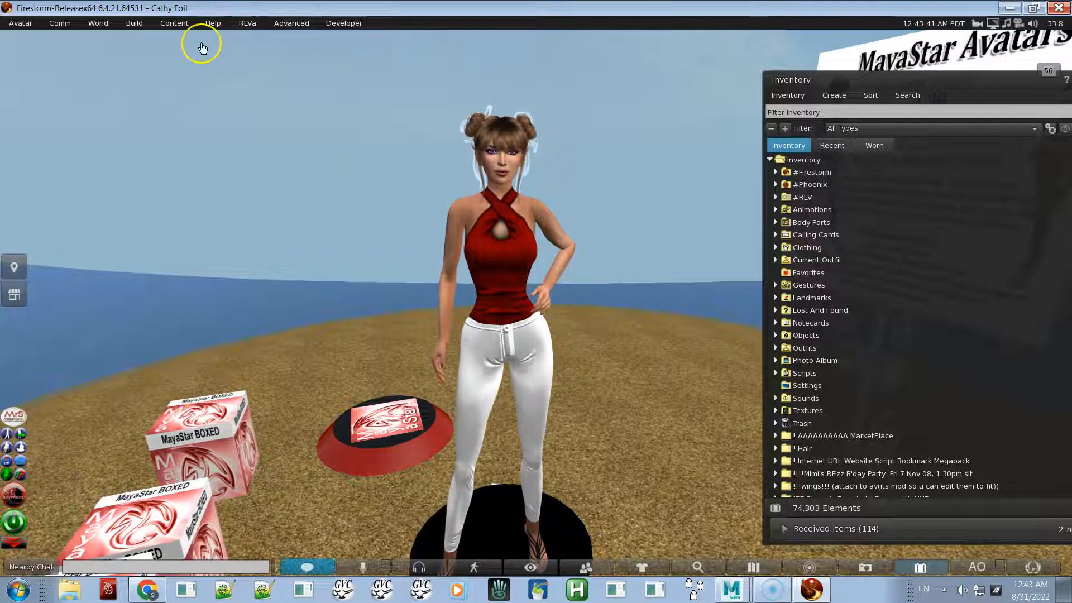
# - Switch to the Firestorm viewer, start an animation upload with MyFile.bvh, and move the upload dialog aside
pyautogui.click(134, 25)
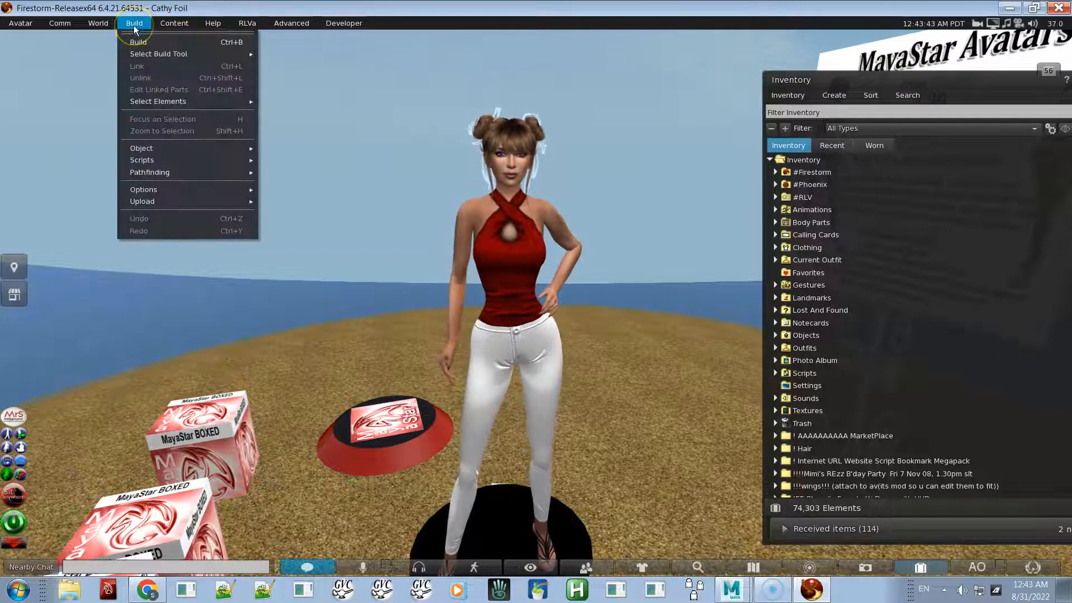
pyautogui.moveTo(181, 202)
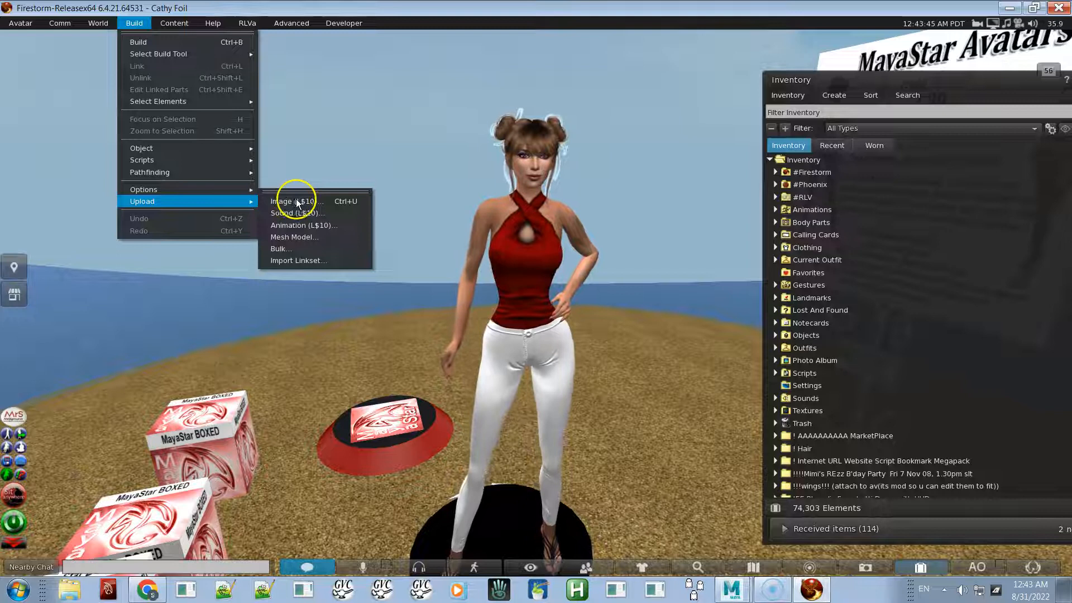
pyautogui.click(296, 224)
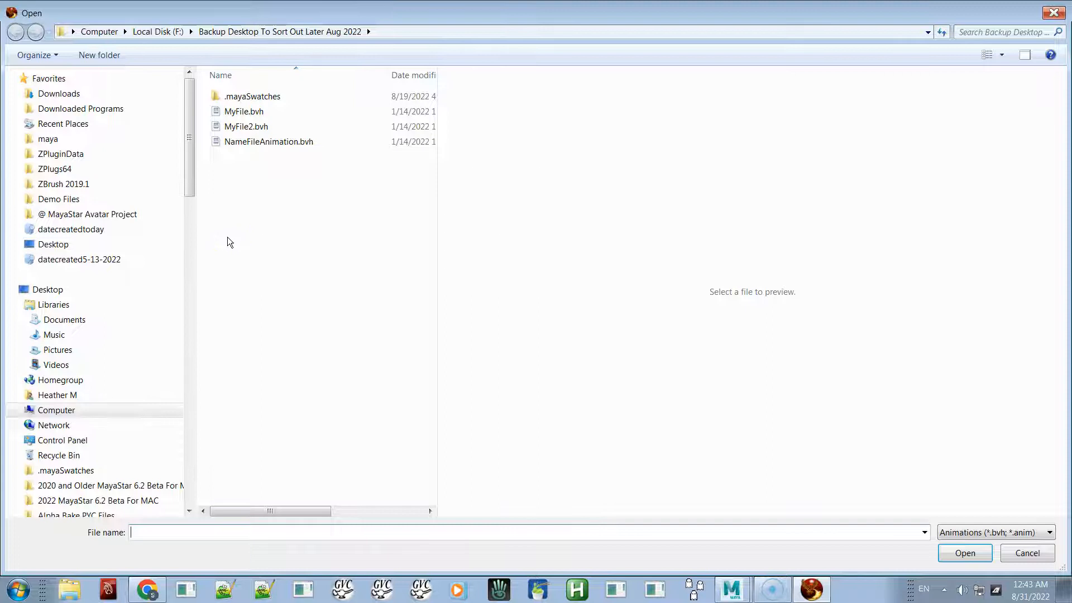
pyautogui.doubleClick(241, 113)
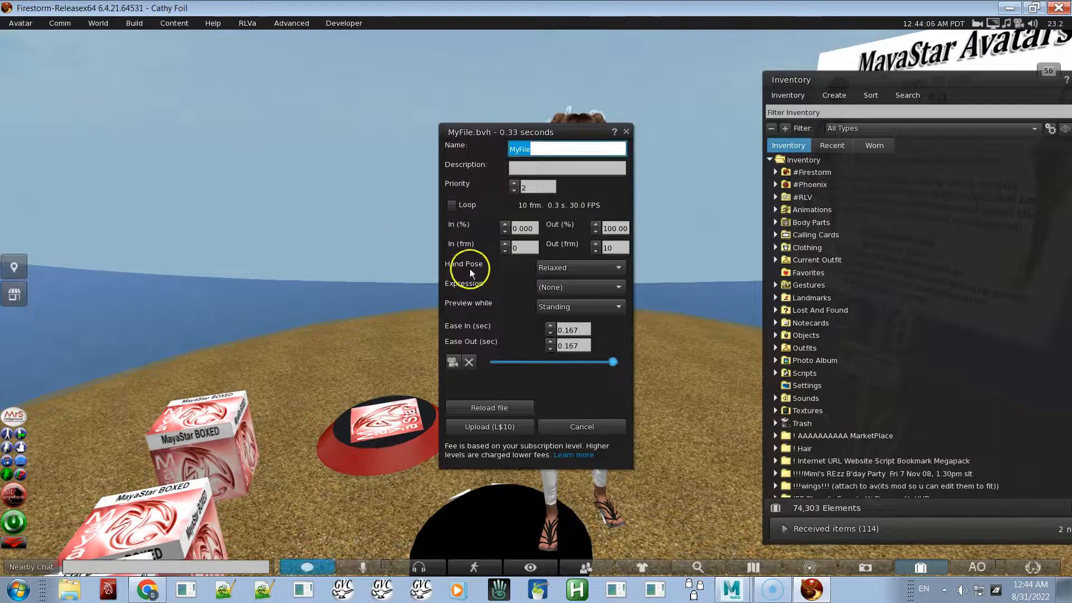
pyautogui.moveTo(552, 133); pyautogui.dragTo(407, 83)
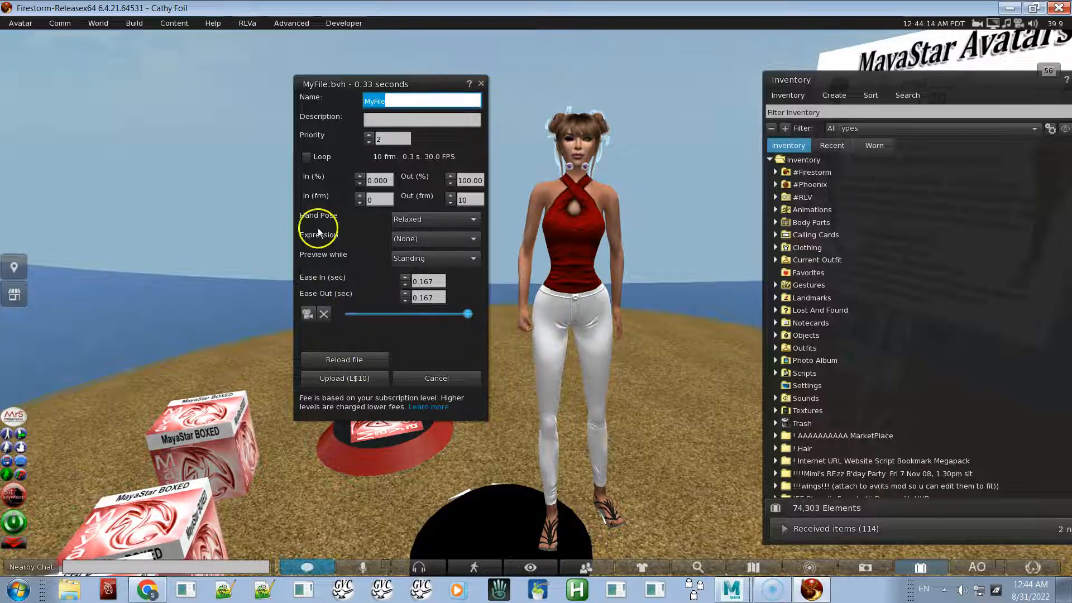
# - Enable looping and raise the animation priority to 4 in the upload dialog
pyautogui.click(306, 157)
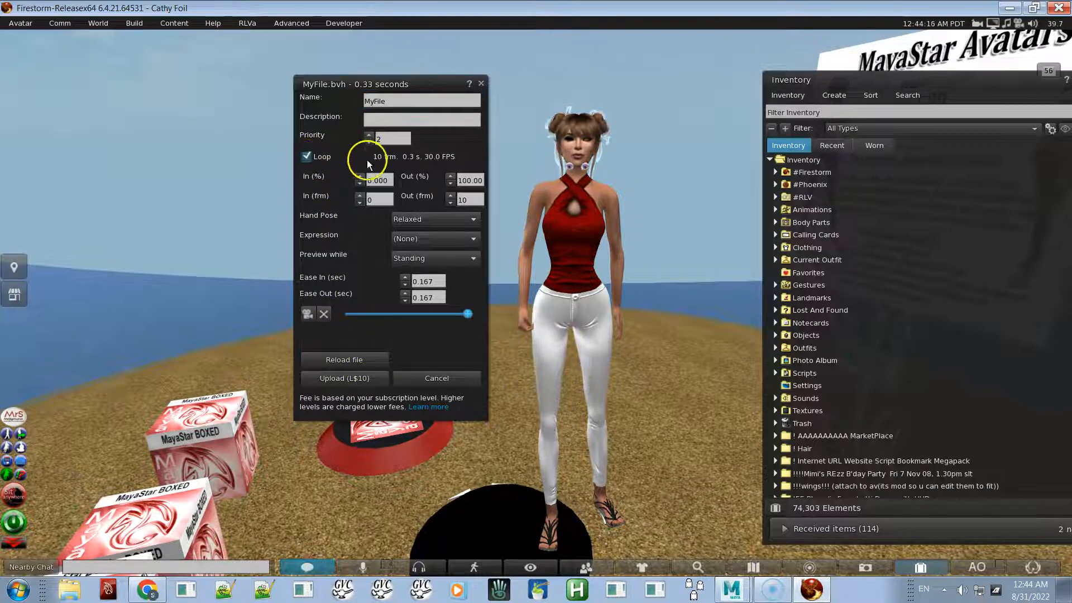
pyautogui.click(369, 136)
pyautogui.click(369, 136)
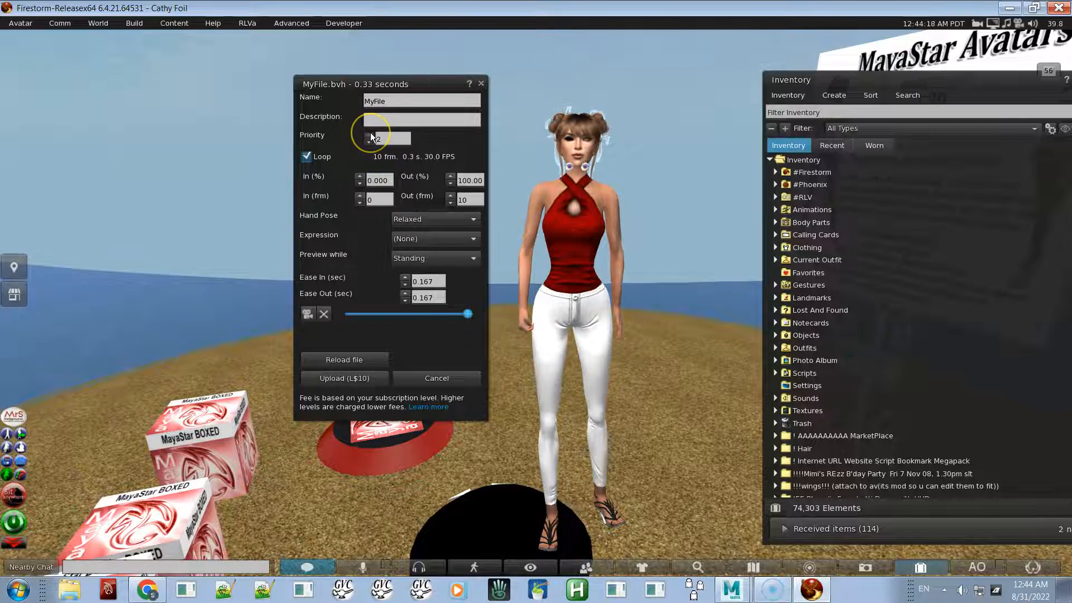
pyautogui.click(375, 140)
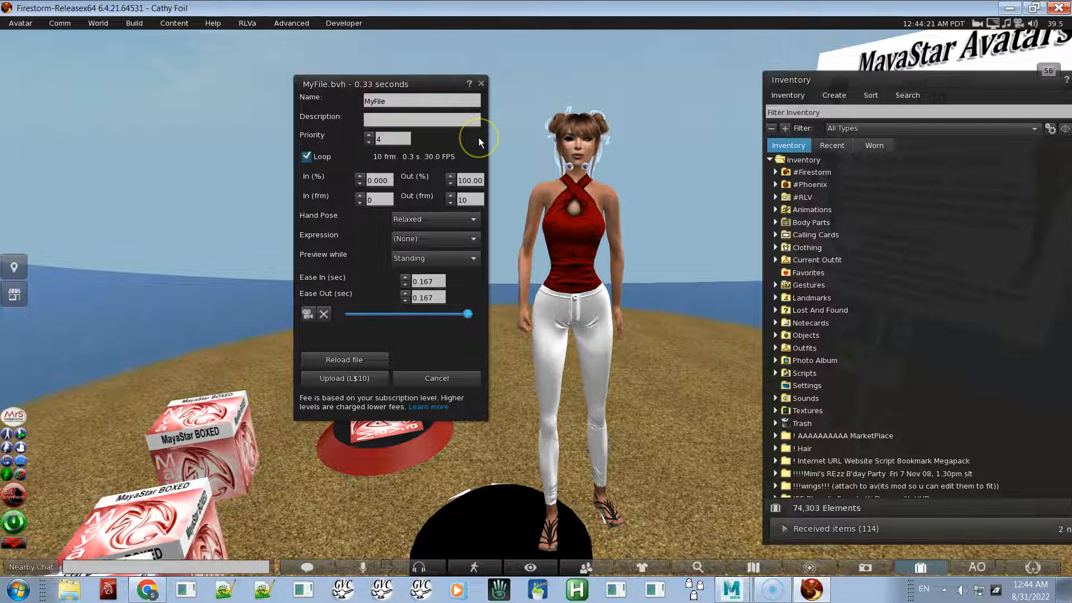
pyautogui.click(360, 183)
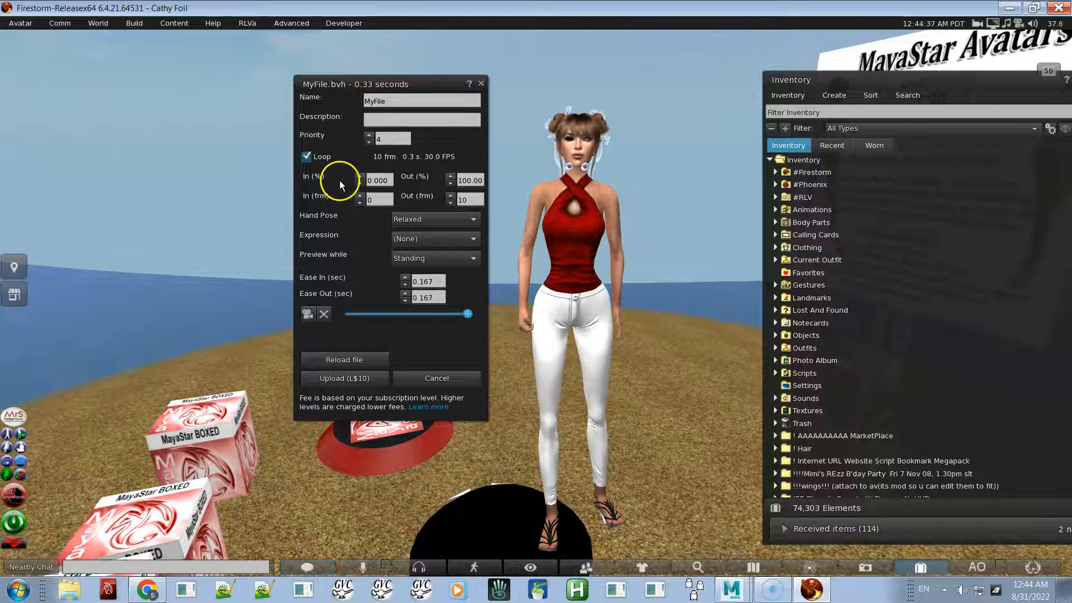
pyautogui.click(380, 182)
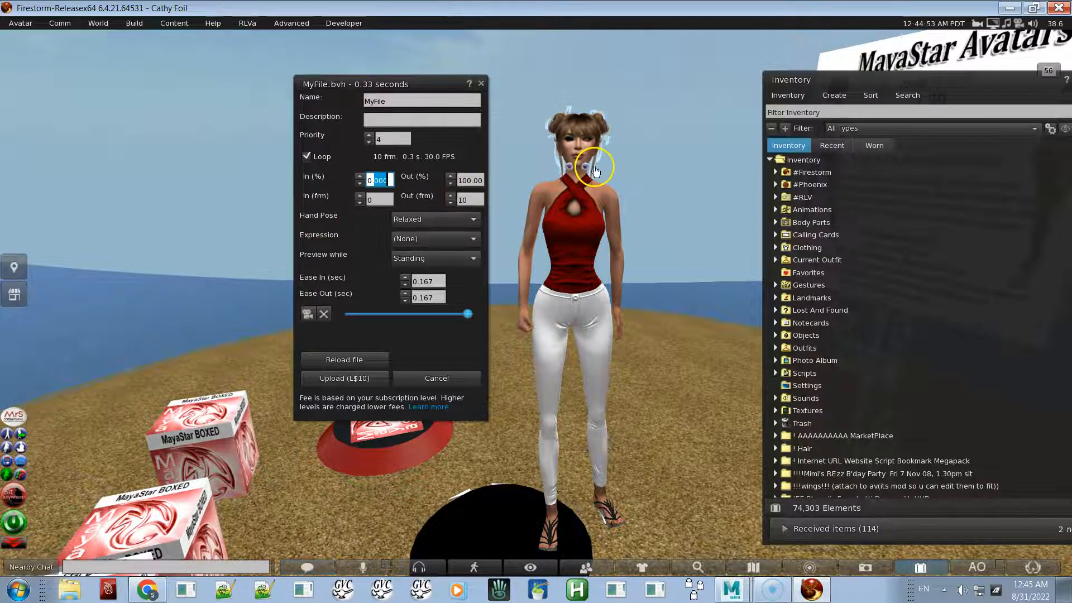
# - Zoom the camera onto the avatar and play then stop the animation preview
pyautogui.keyDown('alt'); pyautogui.moveTo(579, 168); pyautogui.dragTo(547, 304); pyautogui.keyUp('alt')
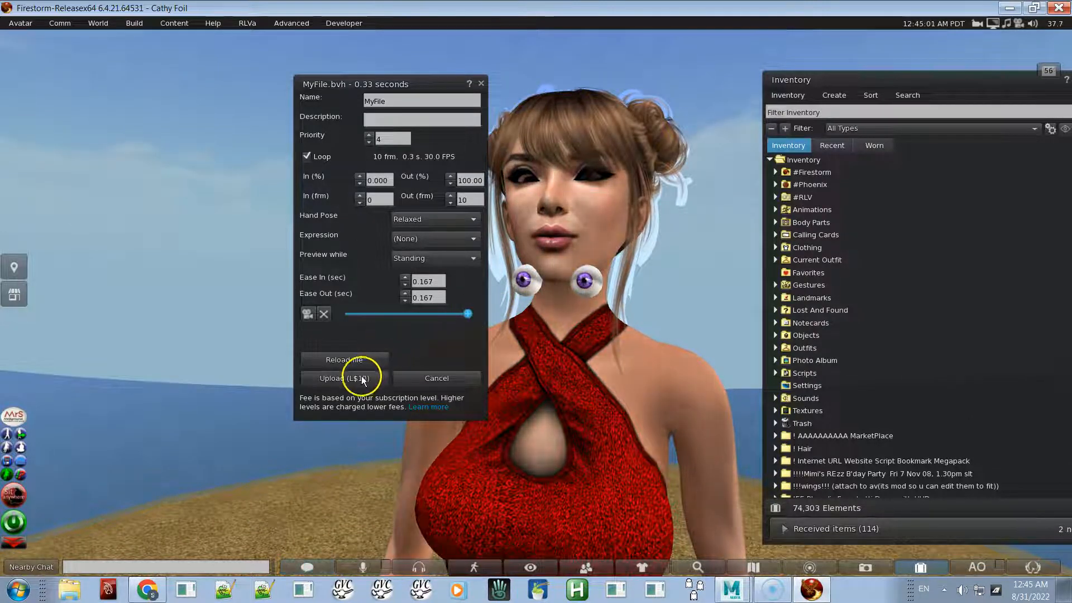
pyautogui.click(307, 314)
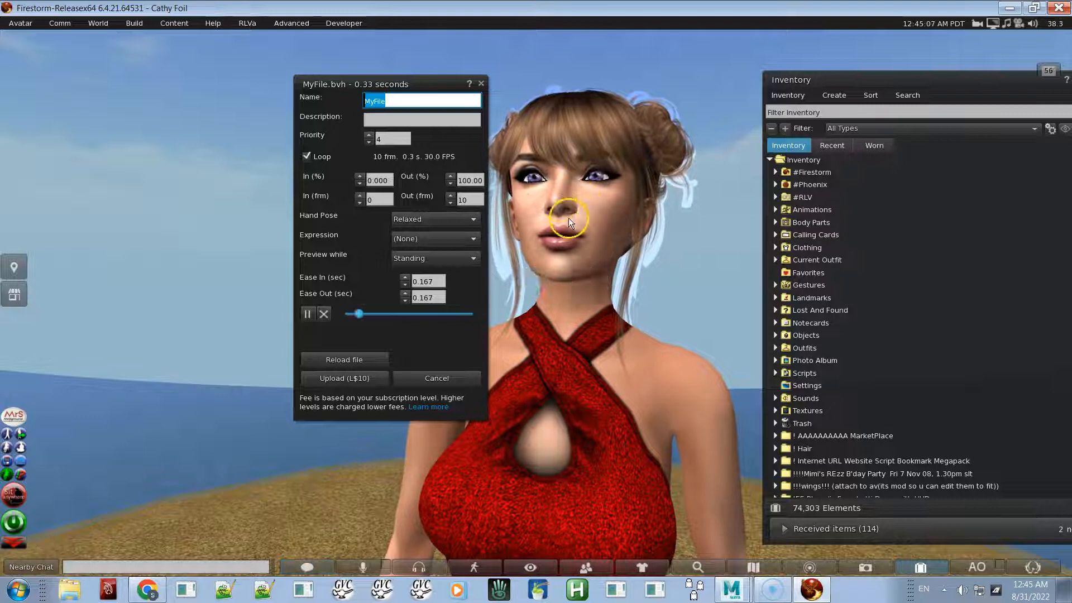
pyautogui.click(324, 313)
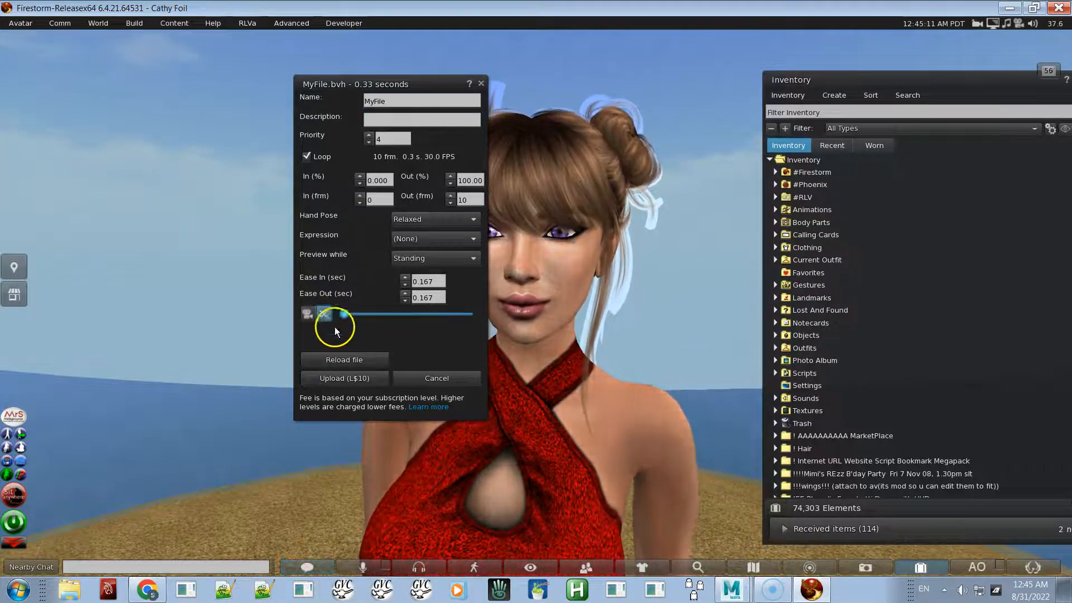
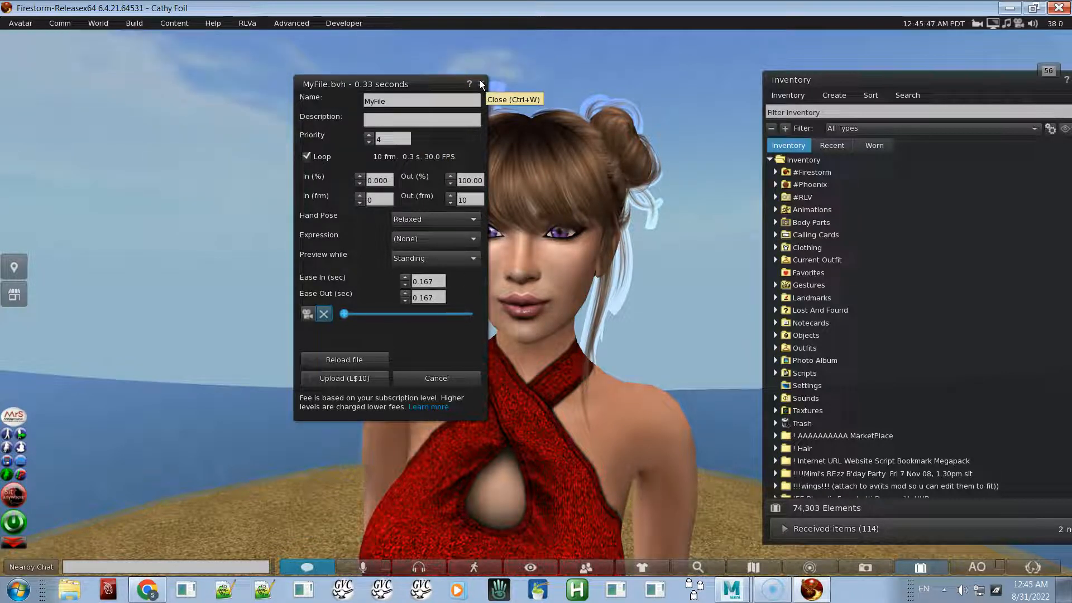
# - Close the MyFile.bvh upload dialog and start an animation upload of Wing Flap.anim from the Desktop
pyautogui.click(386, 139)
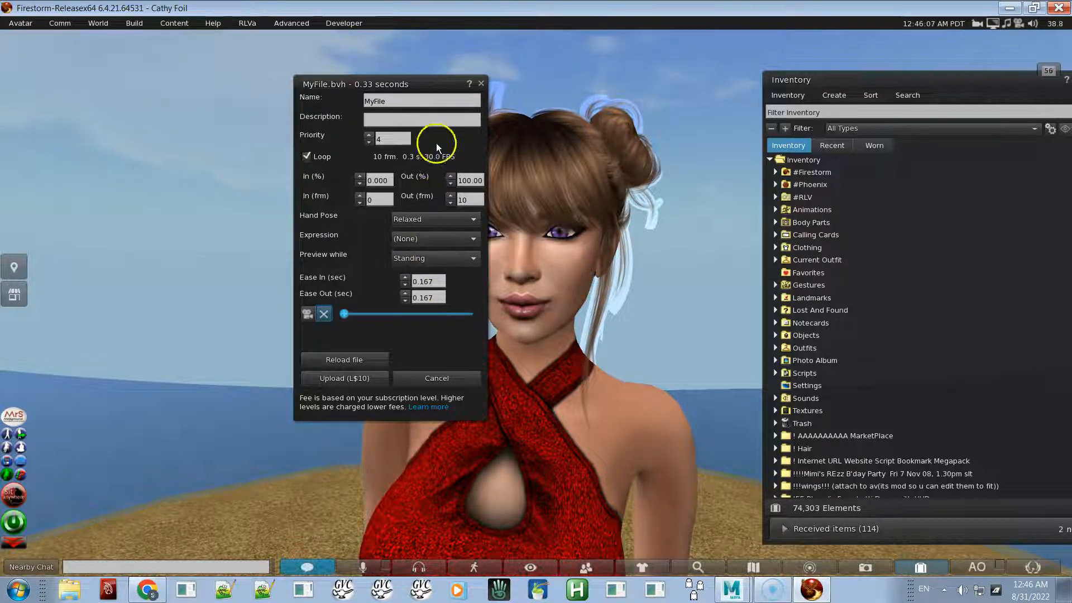
pyautogui.click(481, 84)
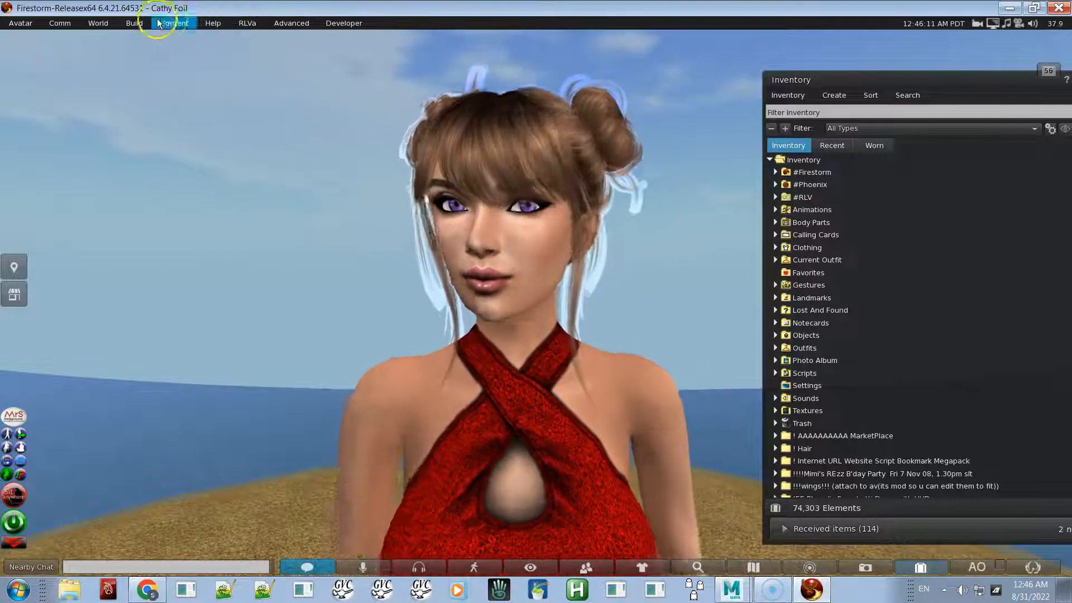
pyautogui.click(143, 25)
pyautogui.moveTo(181, 202)
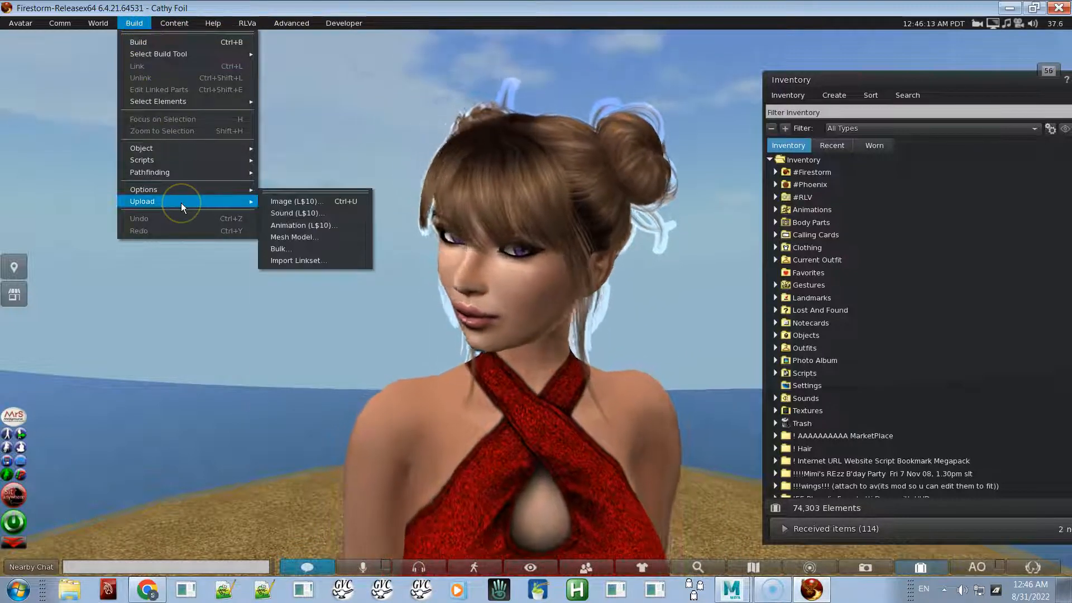
pyautogui.click(315, 225)
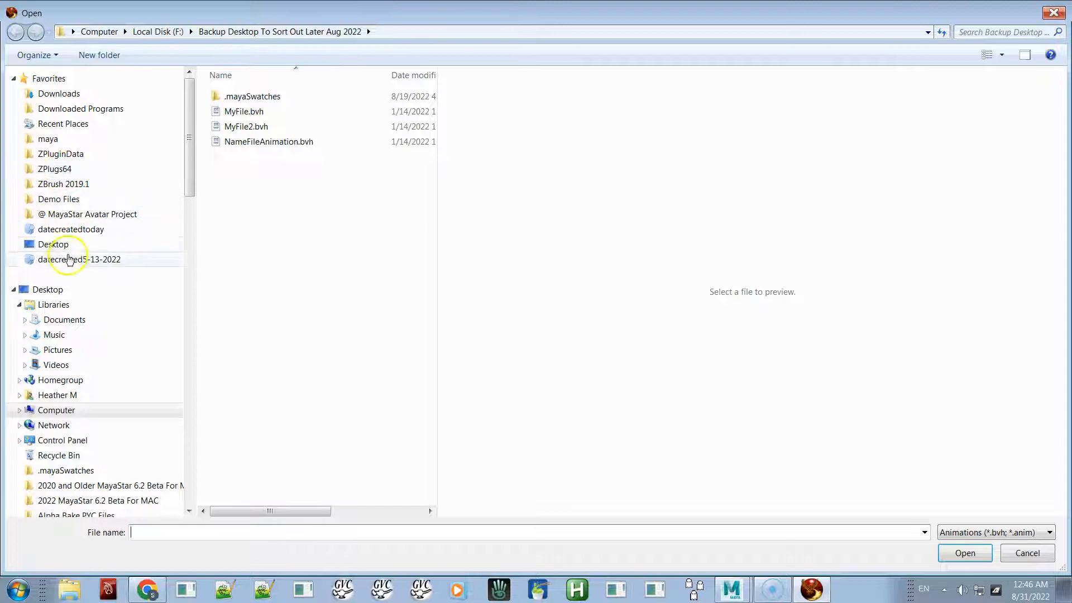
pyautogui.click(62, 246)
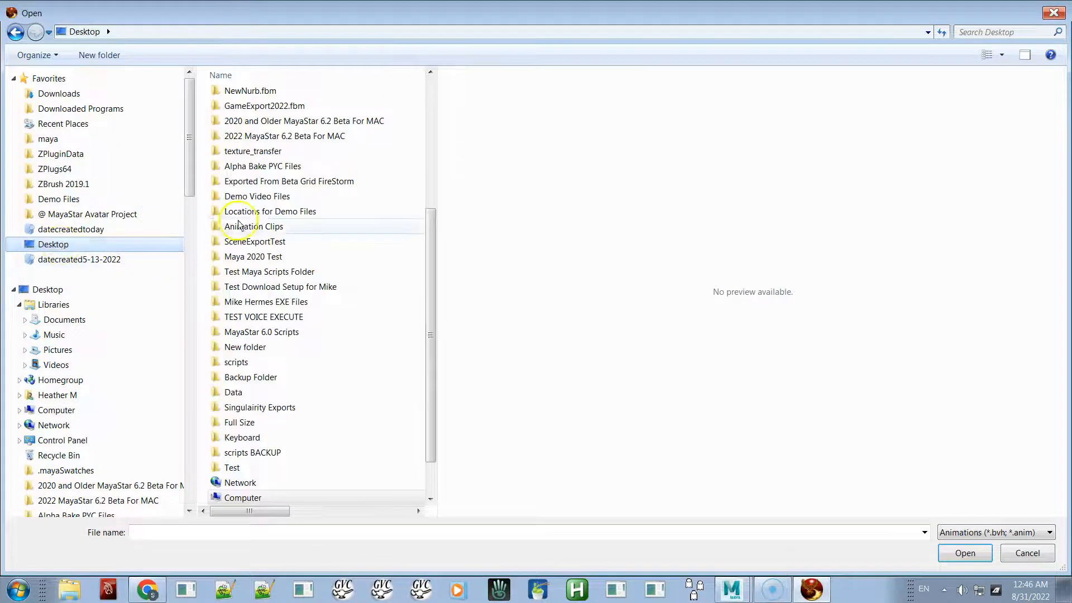
pyautogui.scroll(5, 238, 224)
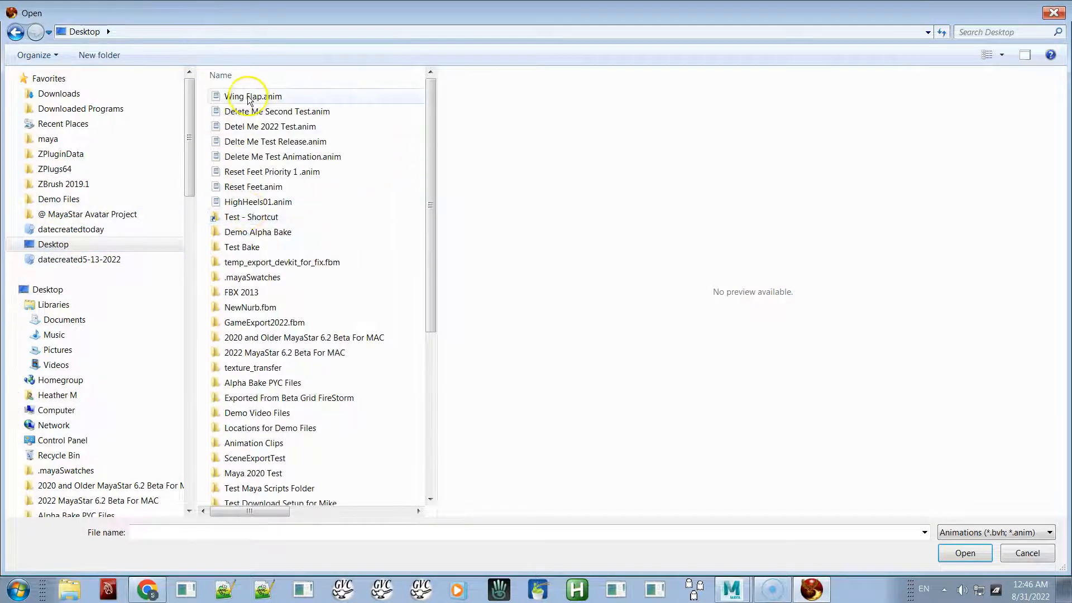
pyautogui.doubleClick(254, 96)
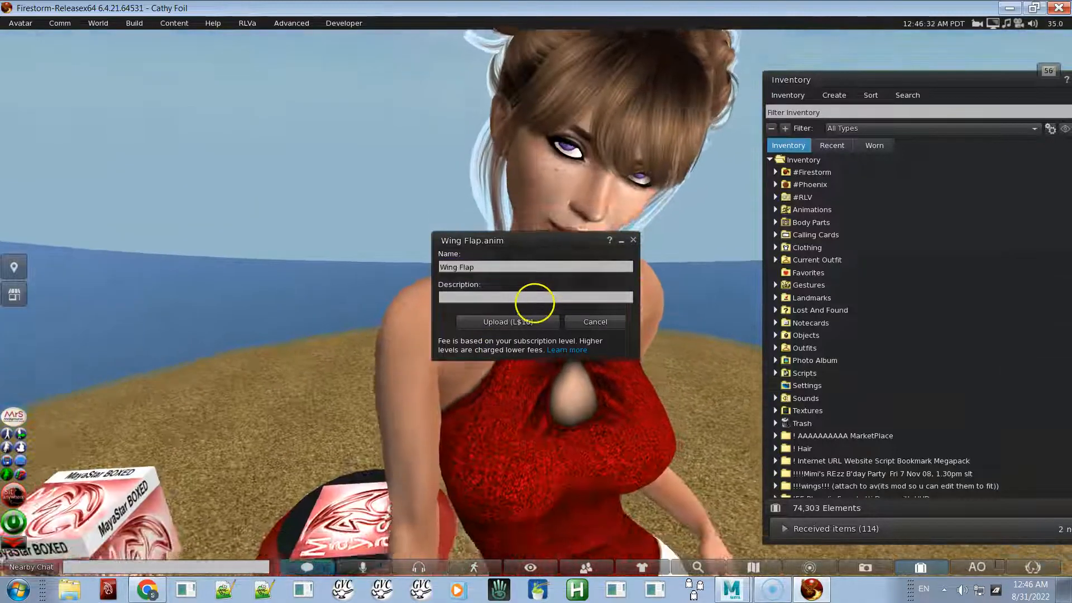
# - Upload the Wing Flap animation for L$10
pyautogui.click(535, 298)
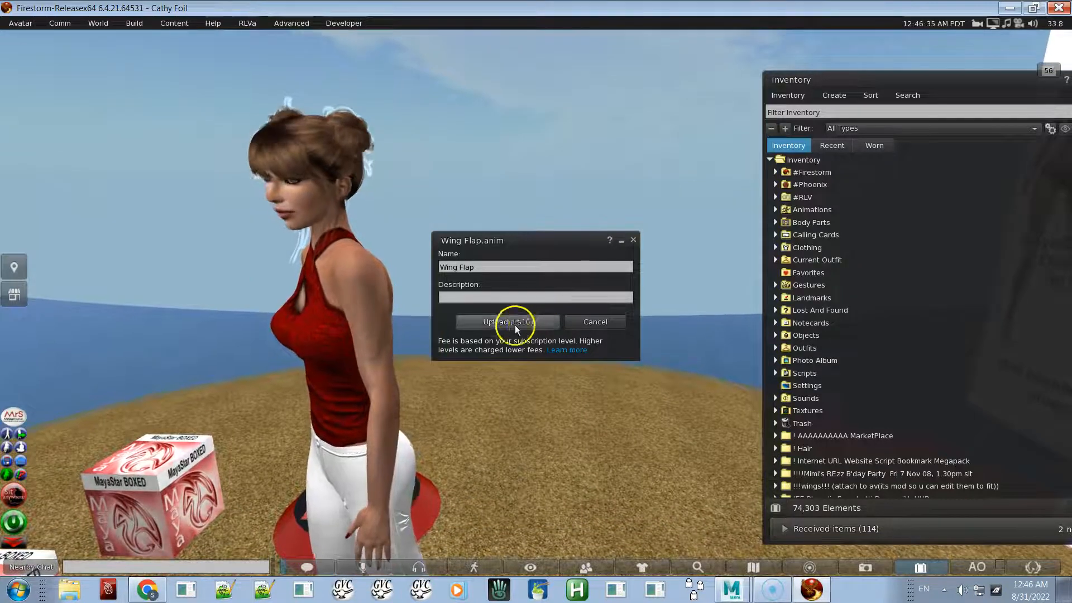
pyautogui.click(448, 268)
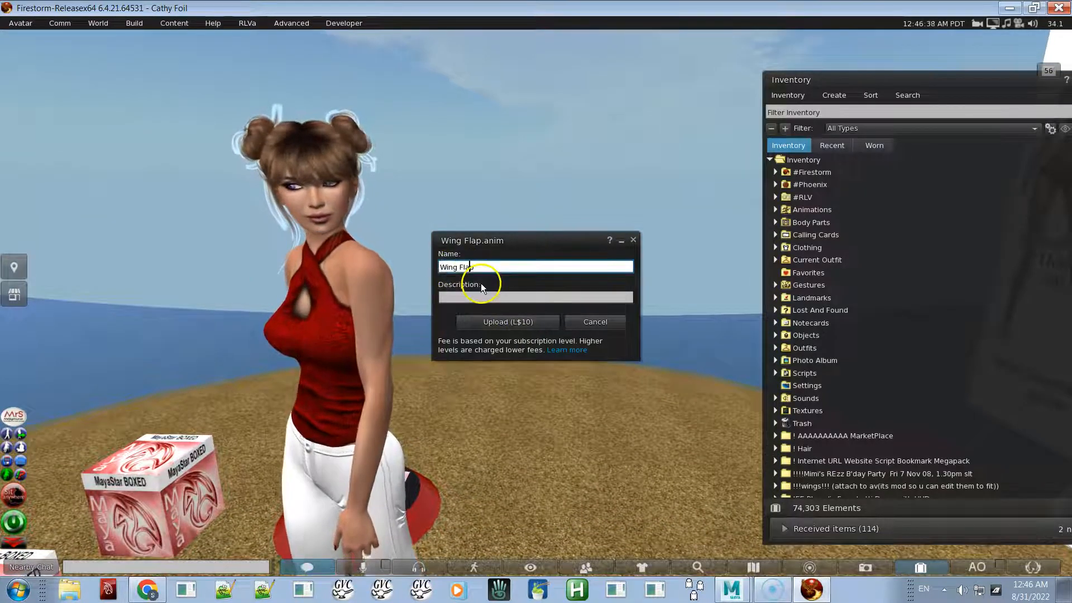
pyautogui.click(489, 321)
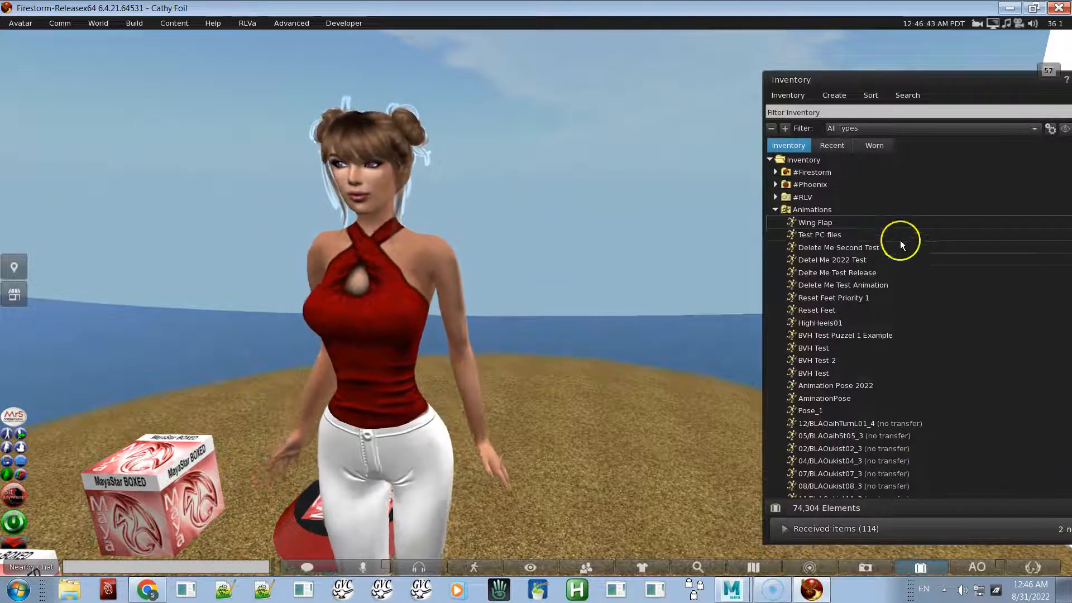
# - Open the uploaded Wing Flap animation from inventory, play it inworld, and move its window aside
pyautogui.doubleClick(846, 222)
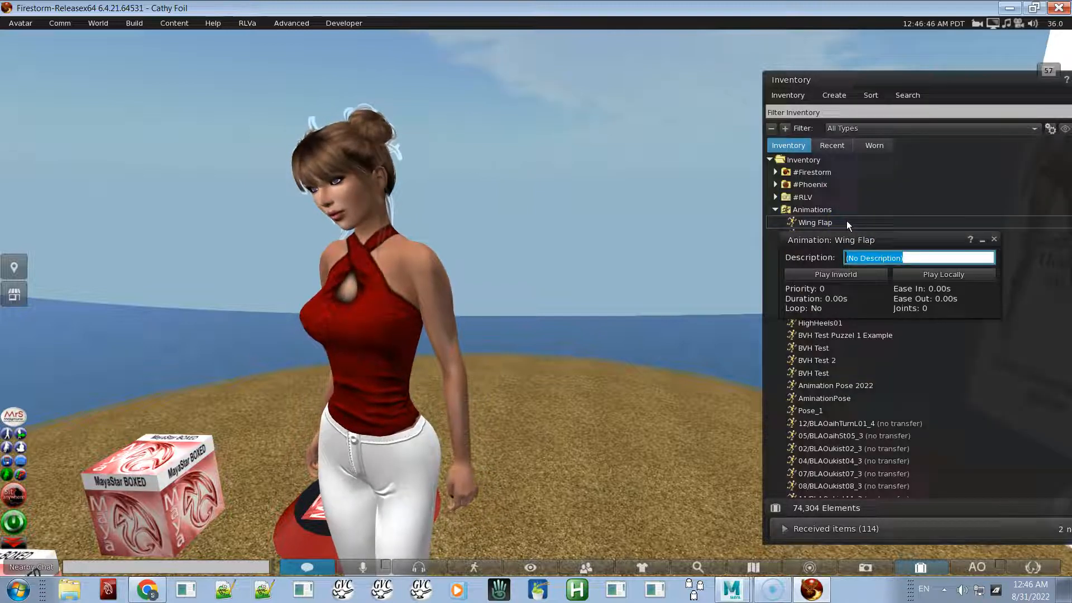
pyautogui.click(827, 275)
pyautogui.moveTo(834, 241); pyautogui.dragTo(712, 337)
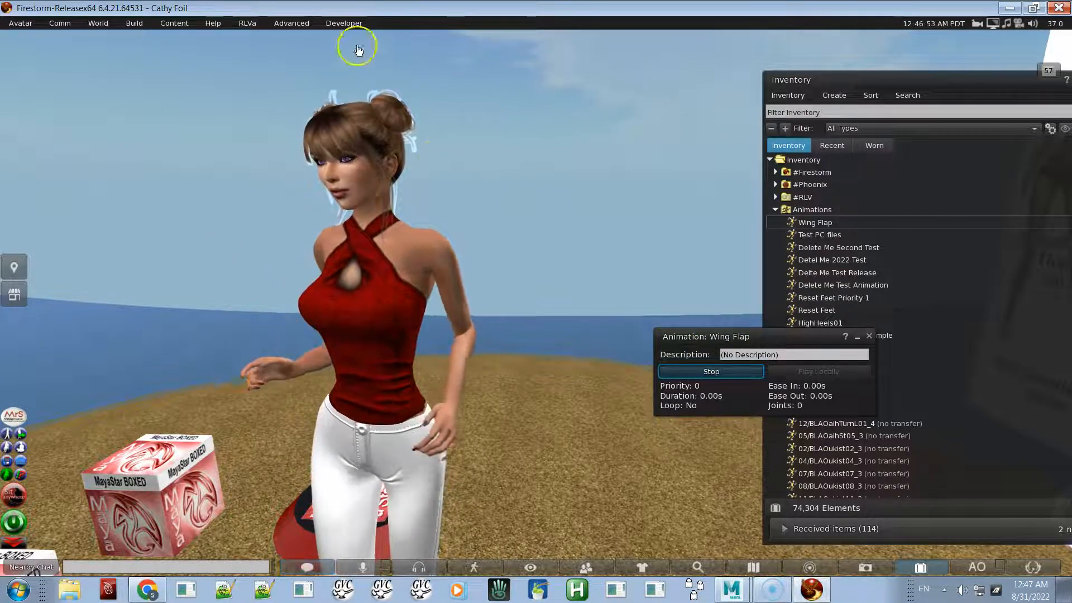
# - Enable Show Bones for the avatar from the developer avatar options
pyautogui.click(296, 24)
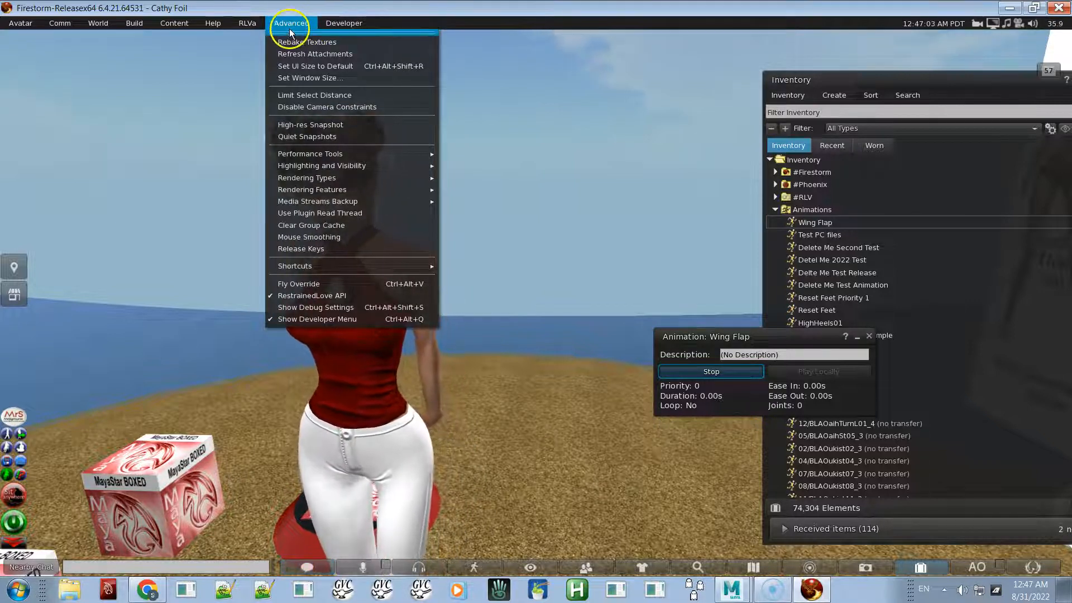
pyautogui.moveTo(340, 24)
pyautogui.moveTo(292, 23)
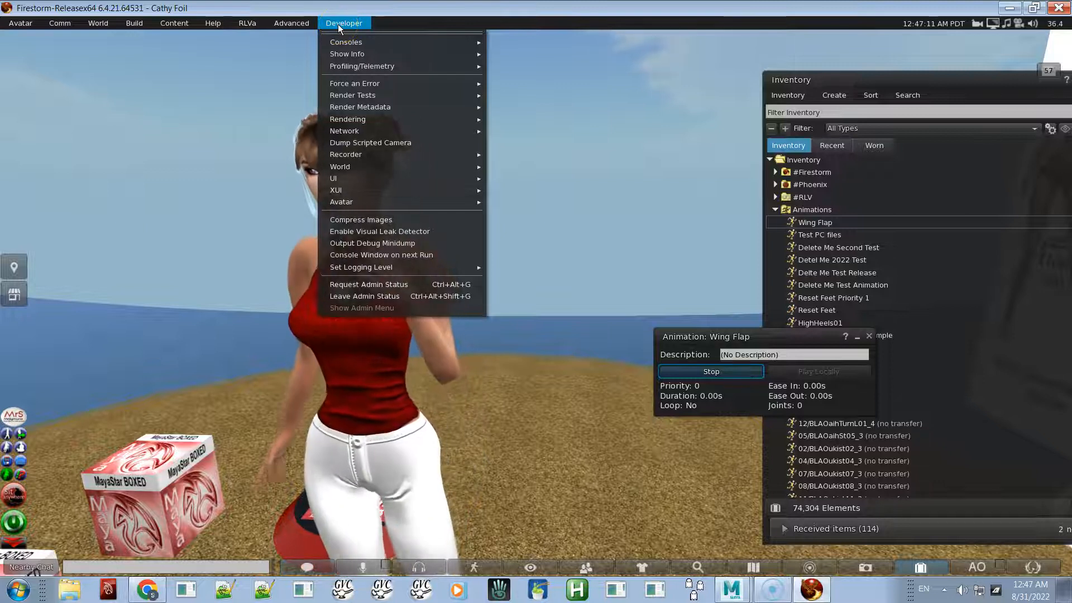
pyautogui.click(394, 202)
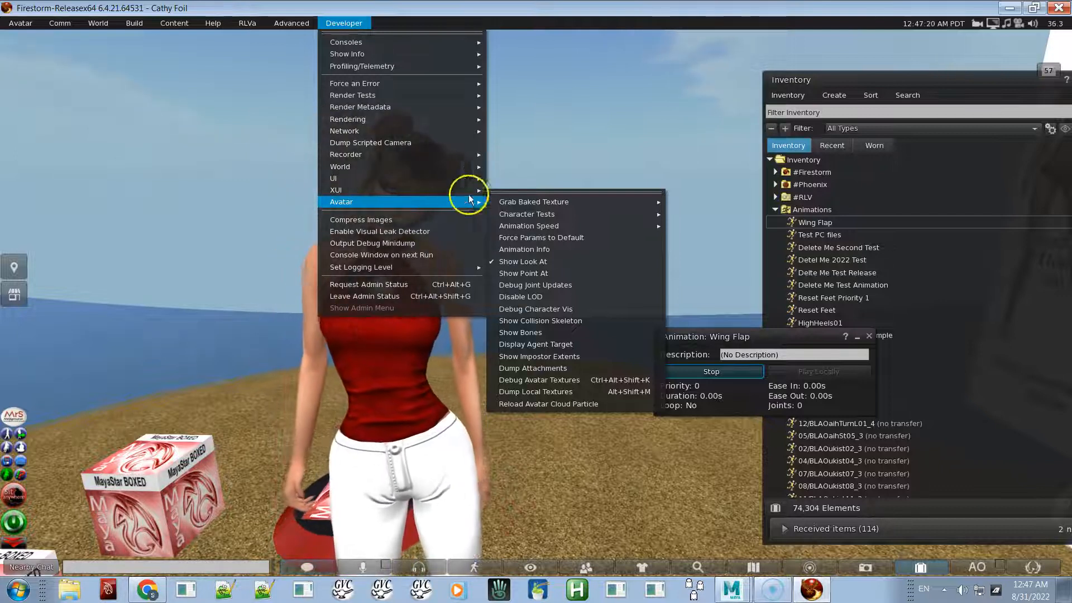
pyautogui.click(536, 337)
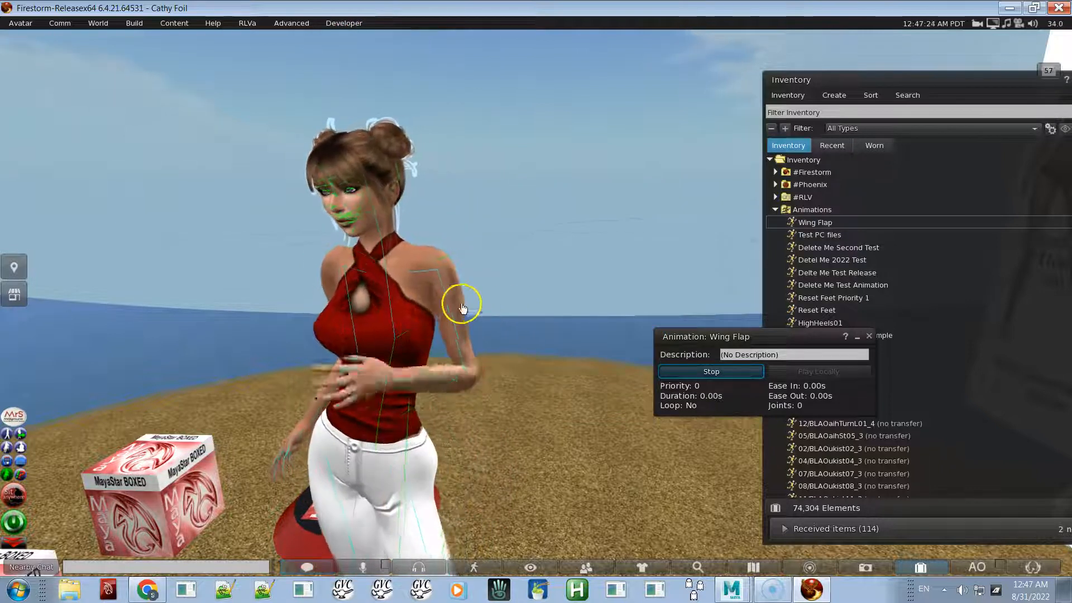
# - Fly up and orbit the camera around the avatar to inspect the playing animation on its bones
pyautogui.keyDown('alt'); pyautogui.moveTo(451, 293); pyautogui.dragTo(536, 303); pyautogui.keyUp('alt')
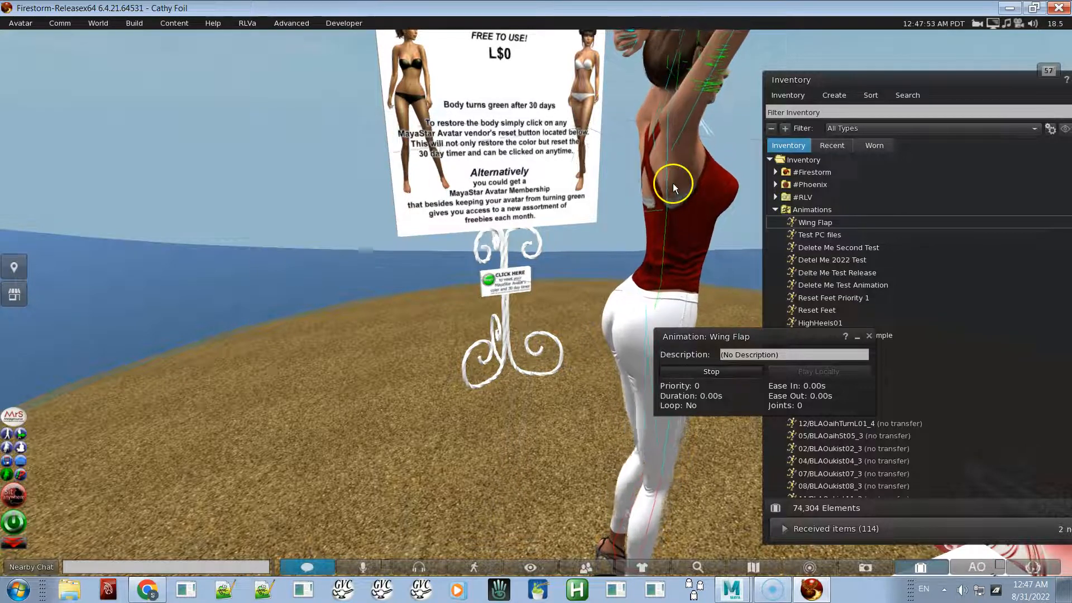
pyautogui.keyDown('alt'); pyautogui.moveTo(679, 180); pyautogui.dragTo(536, 303); pyautogui.keyUp('alt')
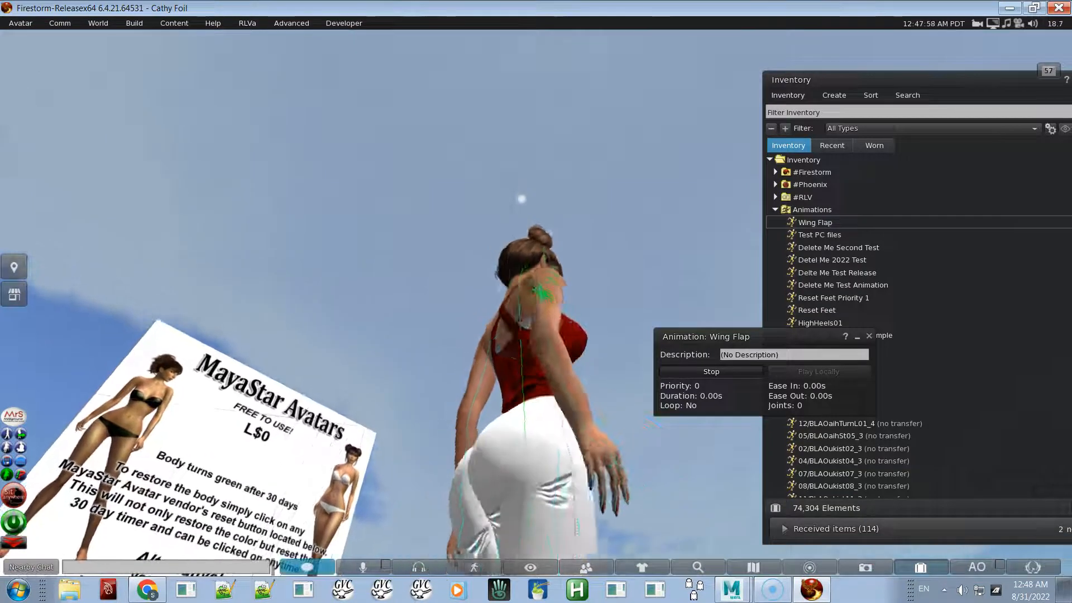
pyautogui.keyDown('ctrl'); pyautogui.keyDown('alt'); pyautogui.moveTo(533, 304); pyautogui.dragTo(539, 304); pyautogui.keyUp('alt'); pyautogui.keyUp('ctrl')
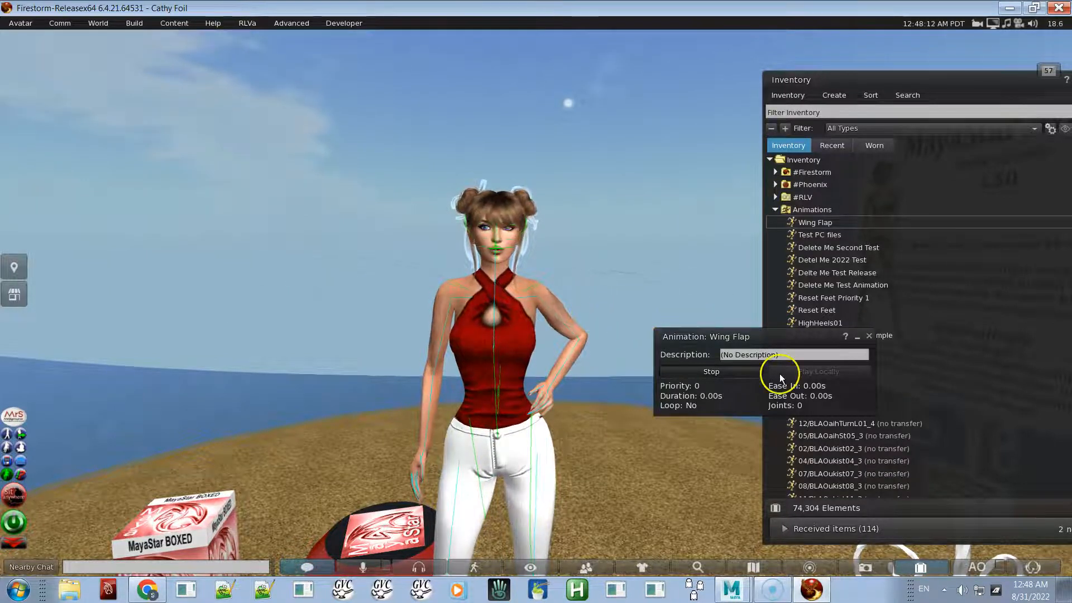
pyautogui.moveTo(747, 336); pyautogui.dragTo(751, 292)
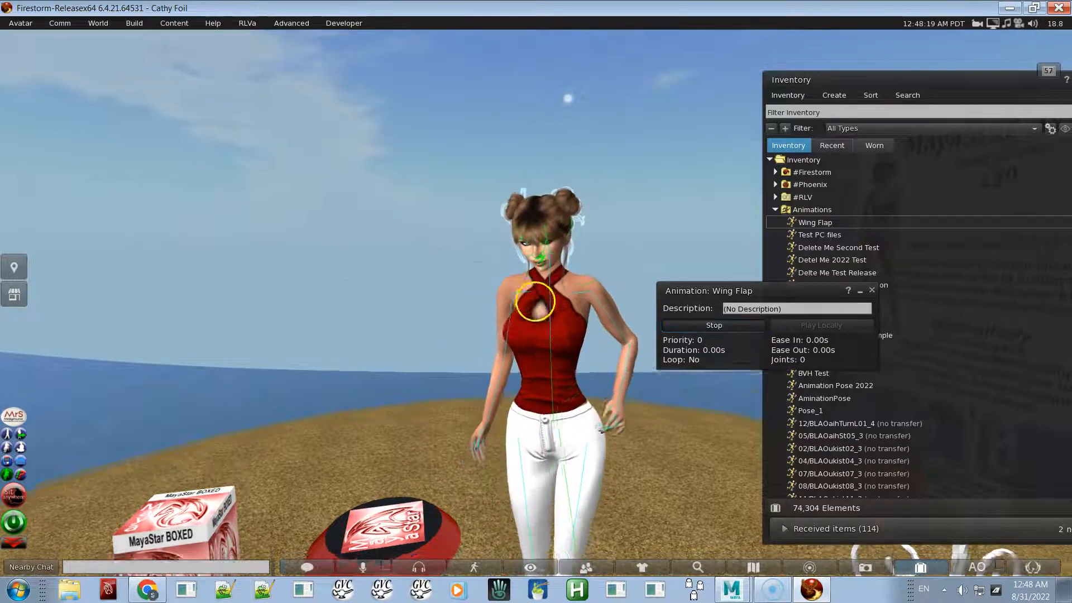
pyautogui.keyDown('ctrl'); pyautogui.keyDown('alt'); pyautogui.moveTo(536, 301); pyautogui.dragTo(536, 302); pyautogui.keyUp('alt'); pyautogui.keyUp('ctrl')
pyautogui.press('pageup')
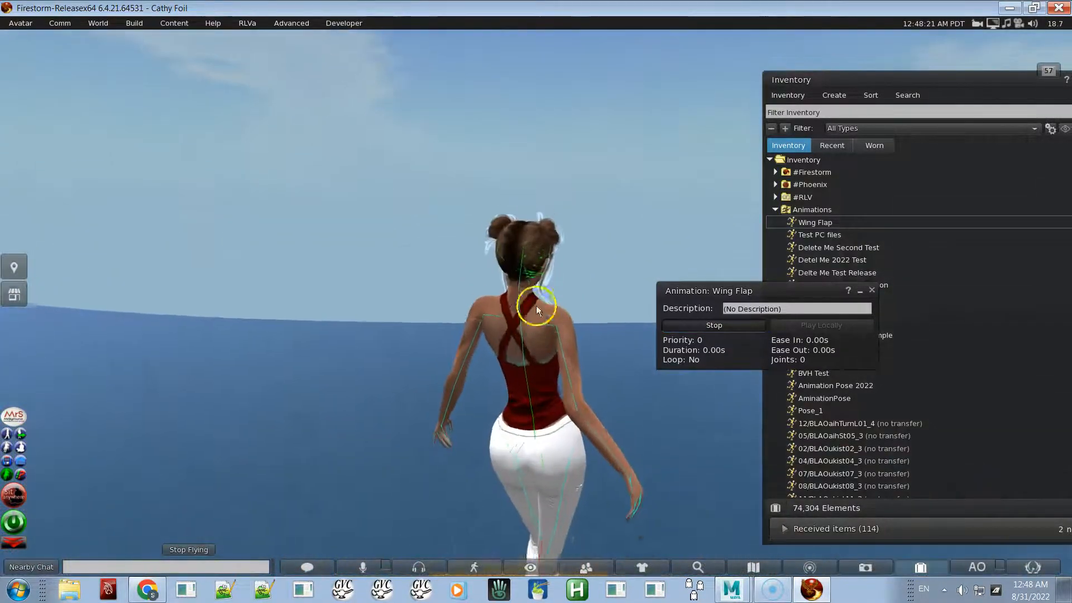
pyautogui.moveTo(523, 347); pyautogui.dragTo(539, 296)
pyautogui.click(687, 292)
pyautogui.moveTo(688, 292); pyautogui.dragTo(686, 256)
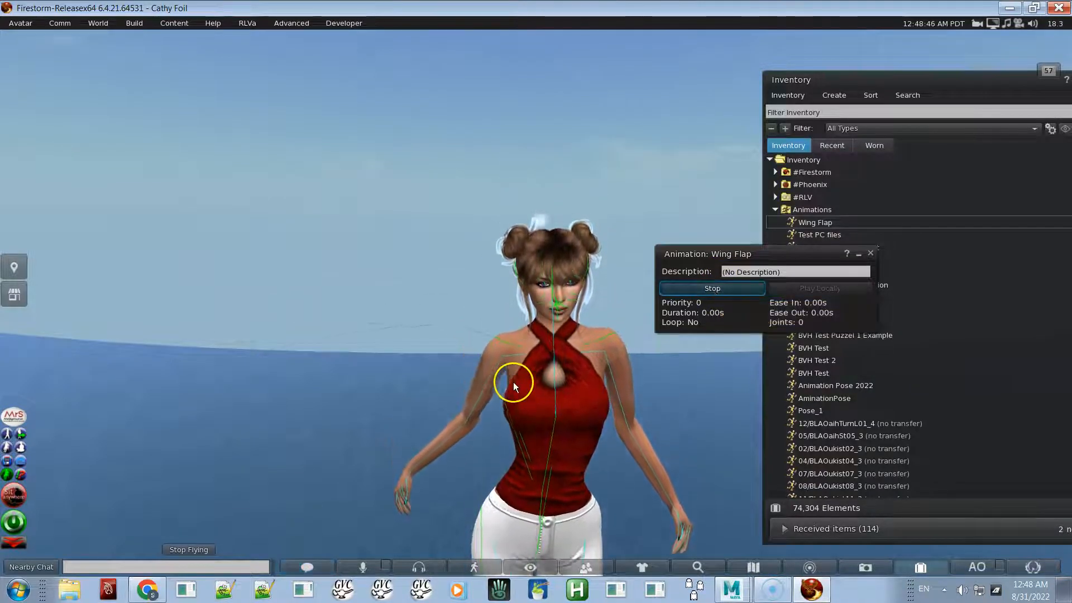
pyautogui.keyDown('alt'); pyautogui.moveTo(576, 346); pyautogui.dragTo(536, 303); pyautogui.keyUp('alt')
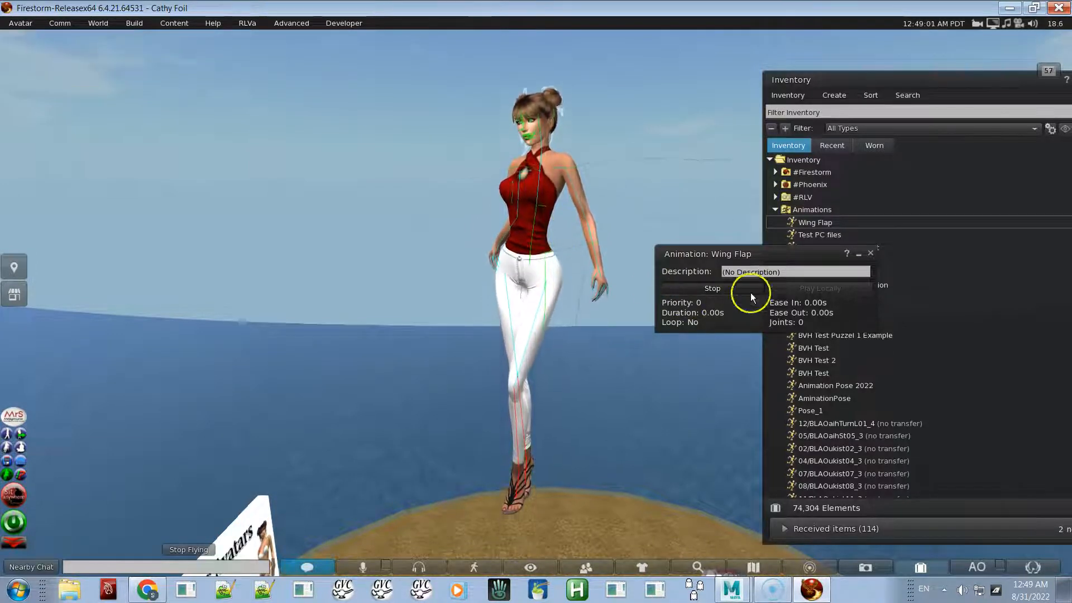
pyautogui.keyDown('ctrl'); pyautogui.keyDown('alt'); pyautogui.moveTo(556, 223); pyautogui.dragTo(411, 296); pyautogui.keyUp('alt'); pyautogui.keyUp('ctrl')
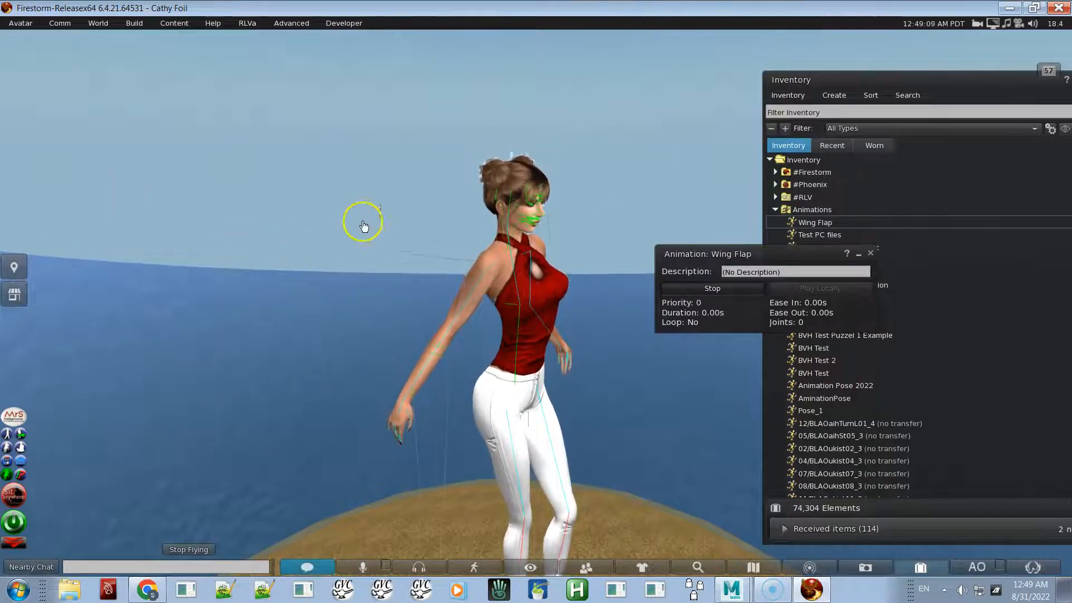
pyautogui.keyDown('ctrl'); pyautogui.keyDown('alt'); pyautogui.moveTo(526, 298); pyautogui.dragTo(538, 303); pyautogui.keyUp('alt'); pyautogui.keyUp('ctrl')
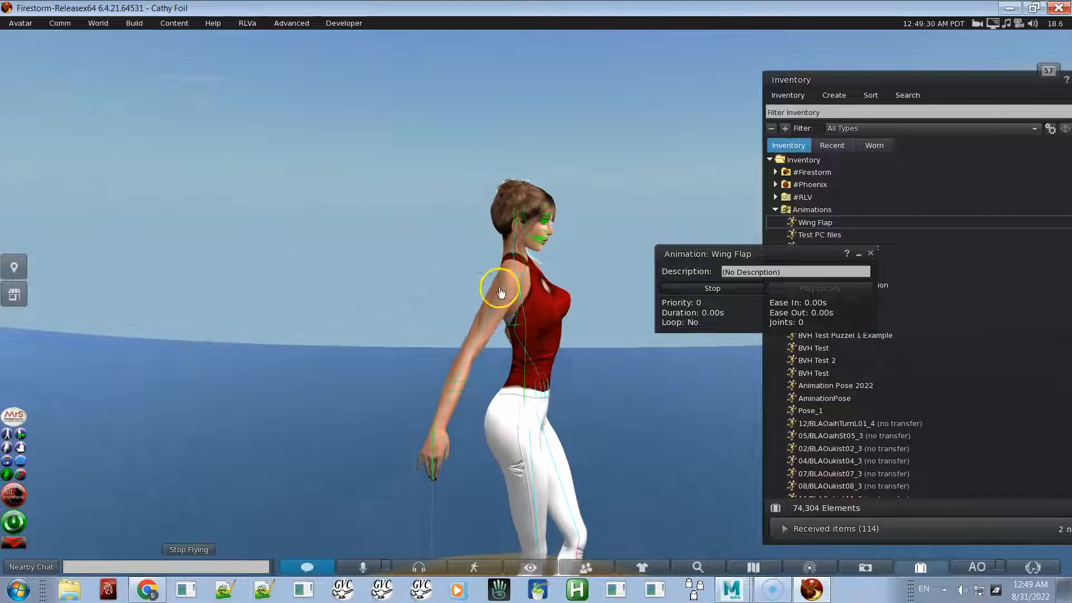
pyautogui.keyDown('ctrl'); pyautogui.keyDown('alt'); pyautogui.moveTo(527, 376); pyautogui.dragTo(537, 308); pyautogui.keyUp('alt'); pyautogui.keyUp('ctrl')
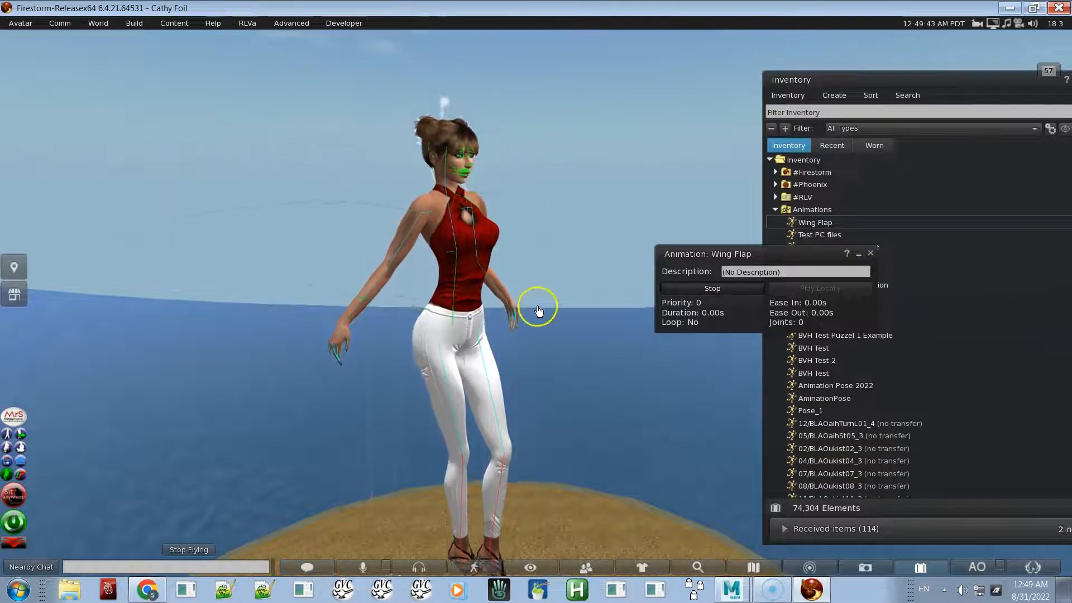
pyautogui.keyDown('alt'); pyautogui.moveTo(466, 234); pyautogui.dragTo(536, 304); pyautogui.keyUp('alt')
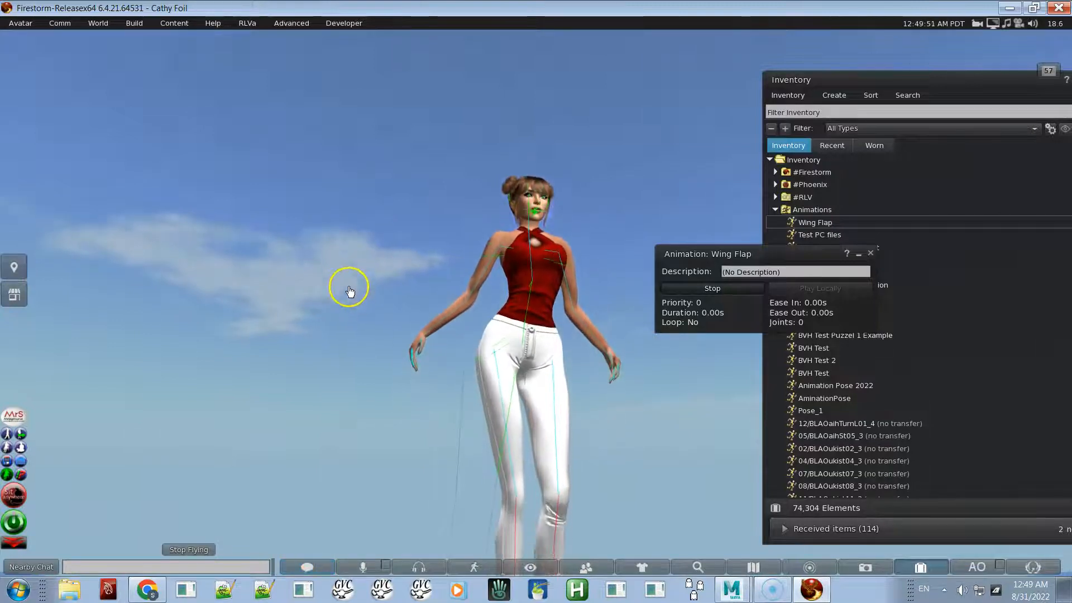
pyautogui.keyDown('alt'); pyautogui.moveTo(497, 305); pyautogui.dragTo(533, 268); pyautogui.keyUp('alt')
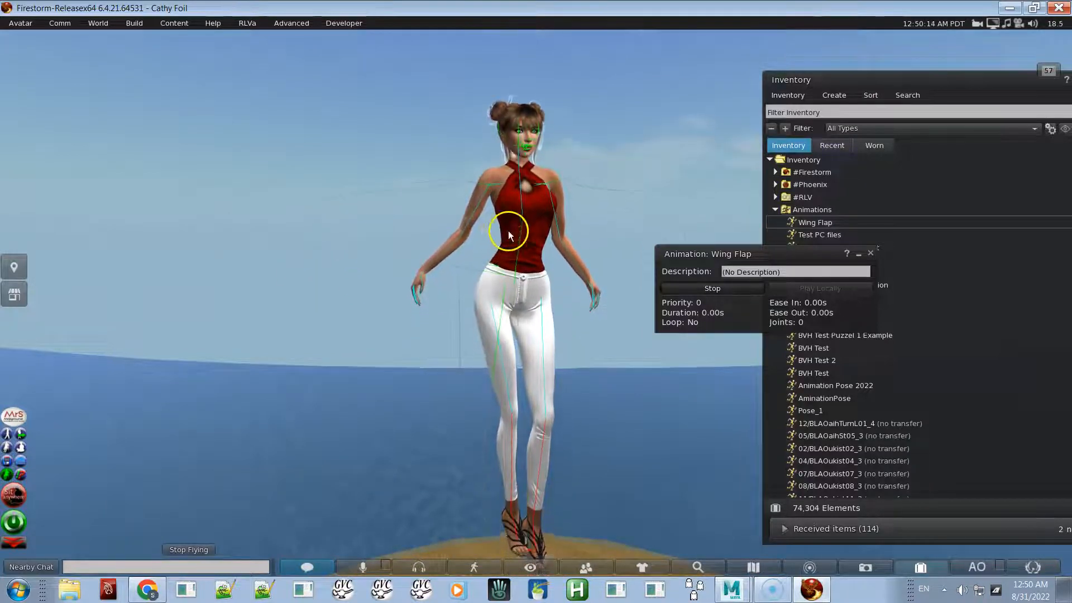
pyautogui.keyDown('ctrl'); pyautogui.keyDown('alt'); pyautogui.moveTo(521, 306); pyautogui.dragTo(536, 305); pyautogui.keyUp('alt'); pyautogui.keyUp('ctrl')
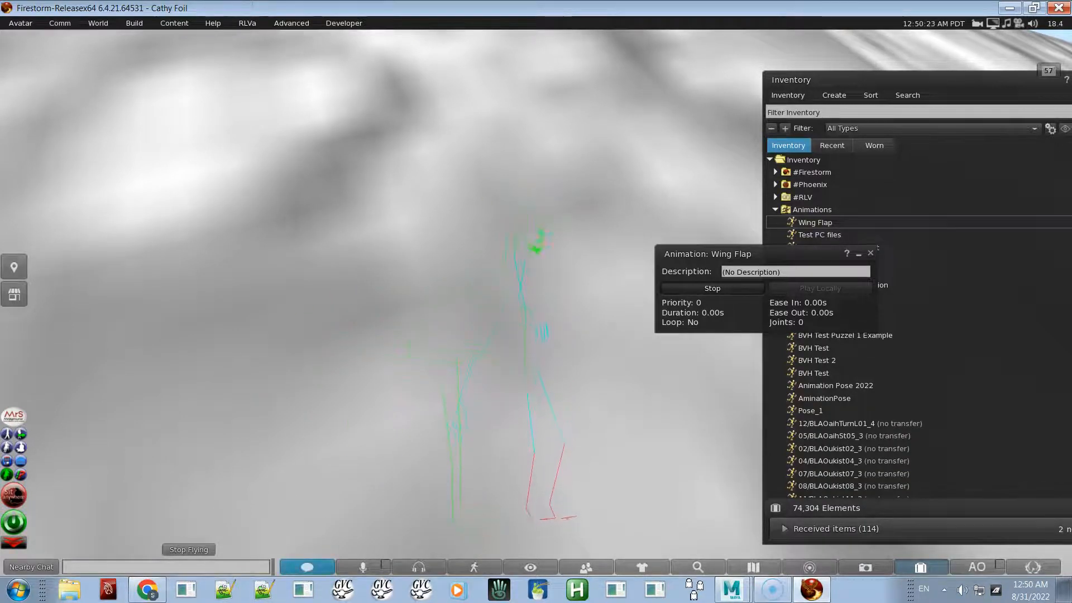
pyautogui.keyDown('ctrl'); pyautogui.keyDown('alt'); pyautogui.moveTo(536, 304); pyautogui.dragTo(368, 397); pyautogui.keyUp('alt'); pyautogui.keyUp('ctrl')
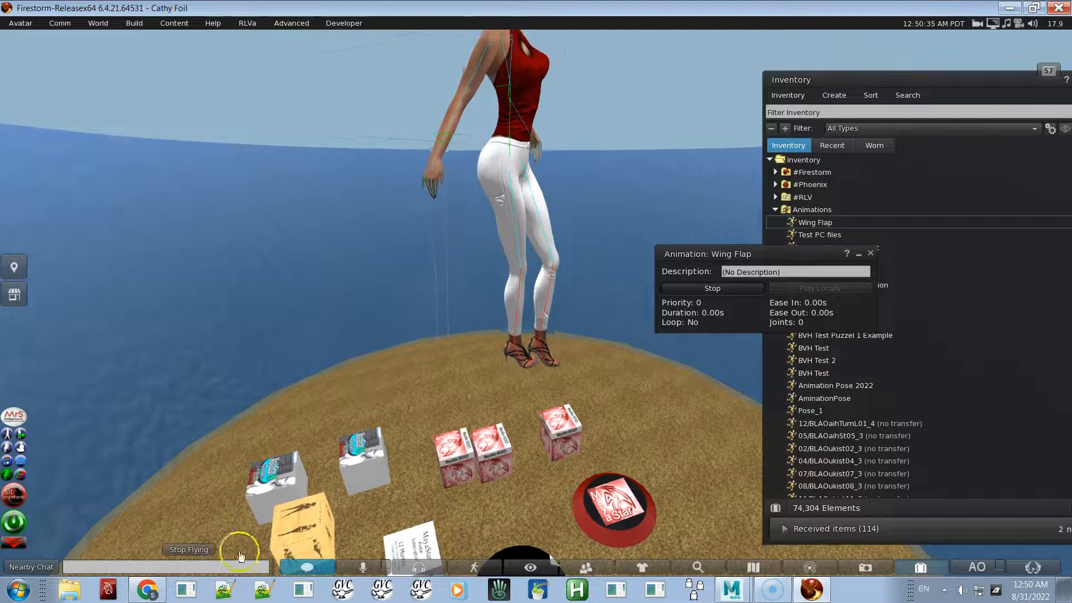
pyautogui.click(200, 550)
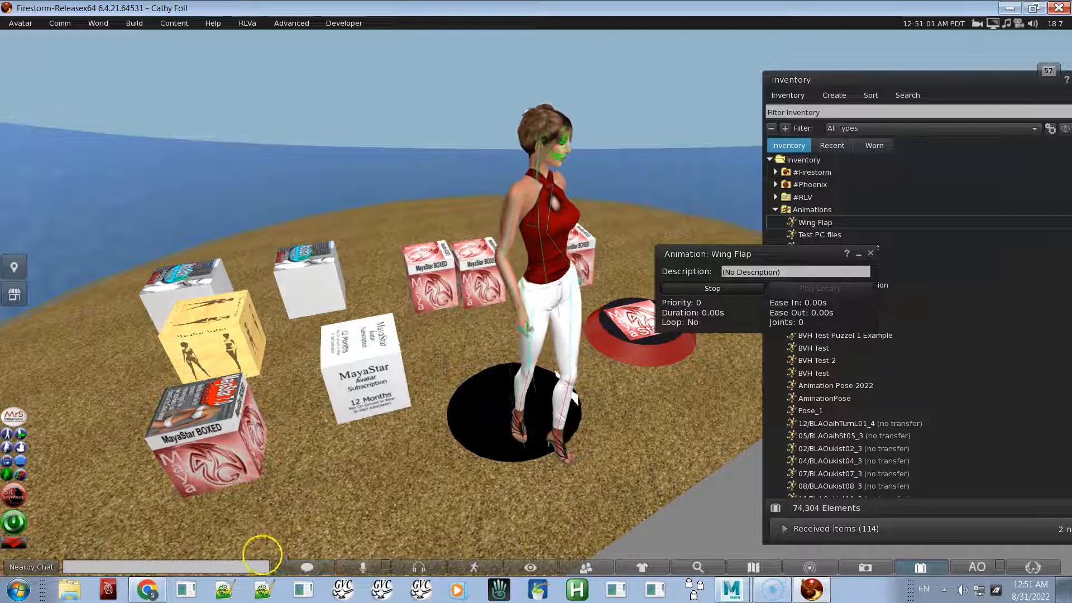
pyautogui.keyDown('ctrl'); pyautogui.keyDown('alt'); pyautogui.moveTo(551, 269); pyautogui.dragTo(536, 303); pyautogui.keyUp('alt'); pyautogui.keyUp('ctrl')
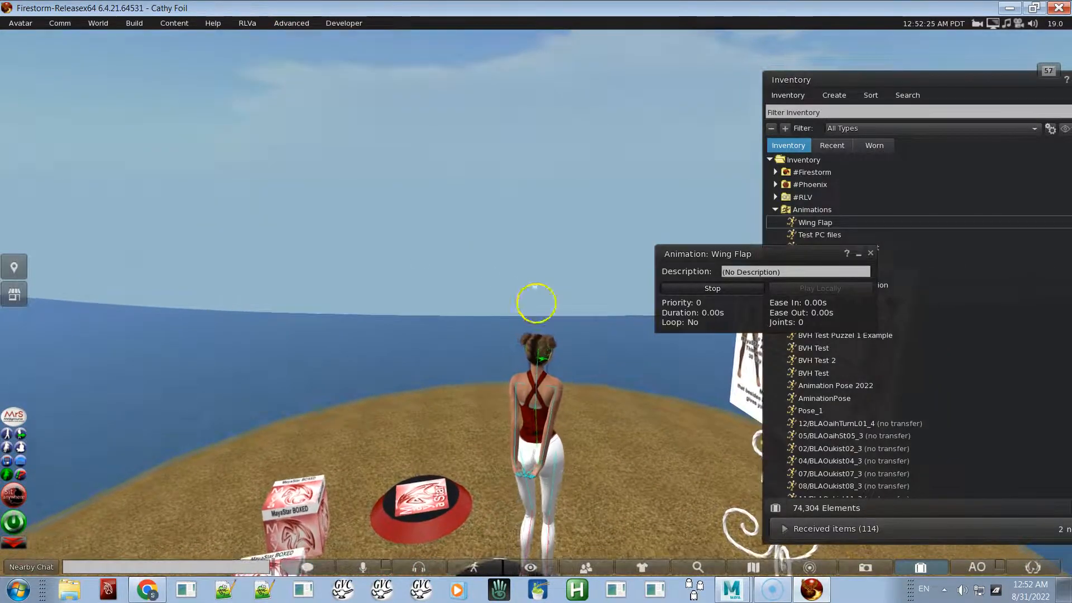
pyautogui.keyDown('ctrl'); pyautogui.keyDown('alt'); pyautogui.moveTo(536, 303); pyautogui.dragTo(538, 307); pyautogui.keyUp('alt'); pyautogui.keyUp('ctrl')
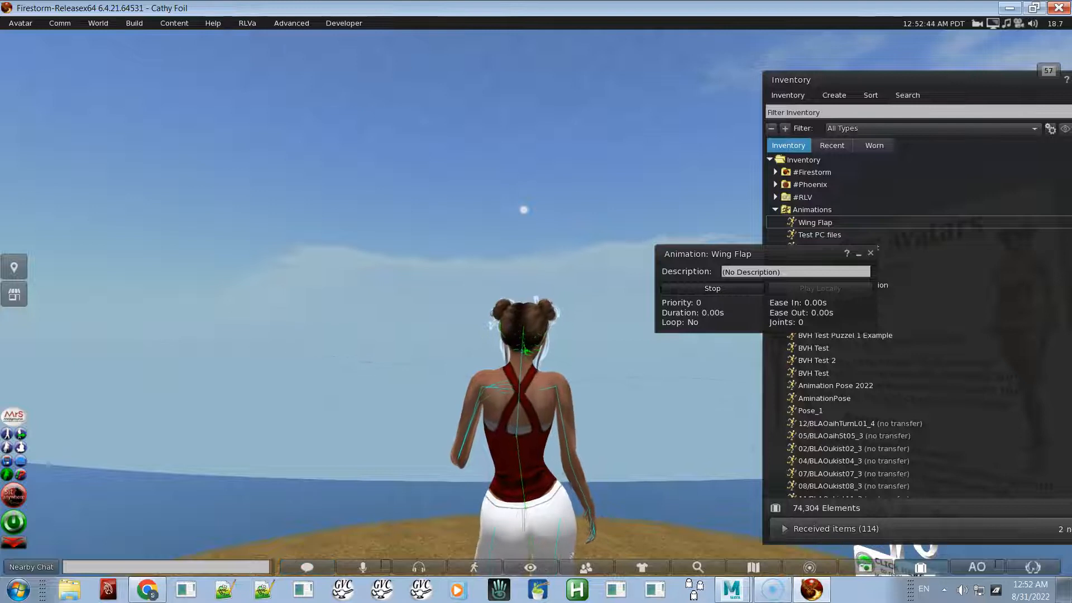
# - Turn off Show Bones and stop the Wing Flap animation
pyautogui.click(328, 23)
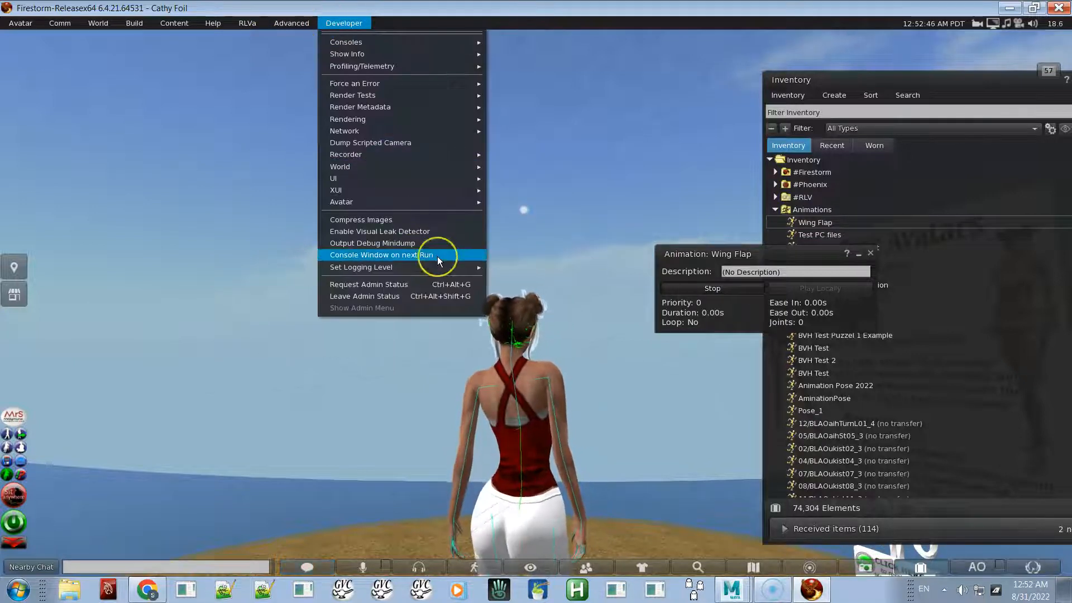
pyautogui.moveTo(451, 204)
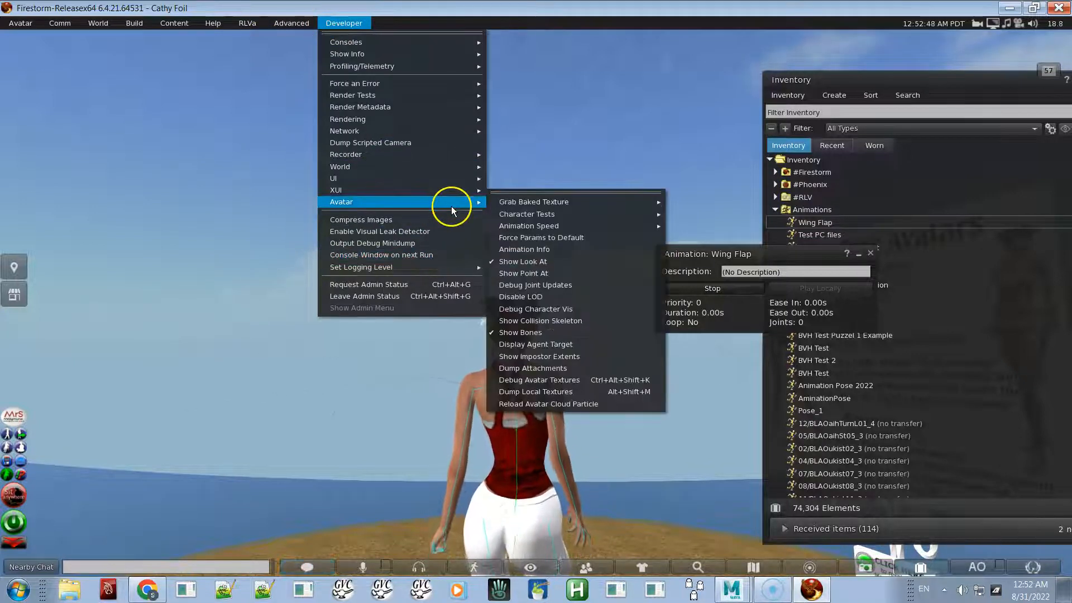
pyautogui.click(538, 333)
pyautogui.keyDown('alt'); pyautogui.moveTo(522, 384); pyautogui.dragTo(542, 307); pyautogui.keyUp('alt')
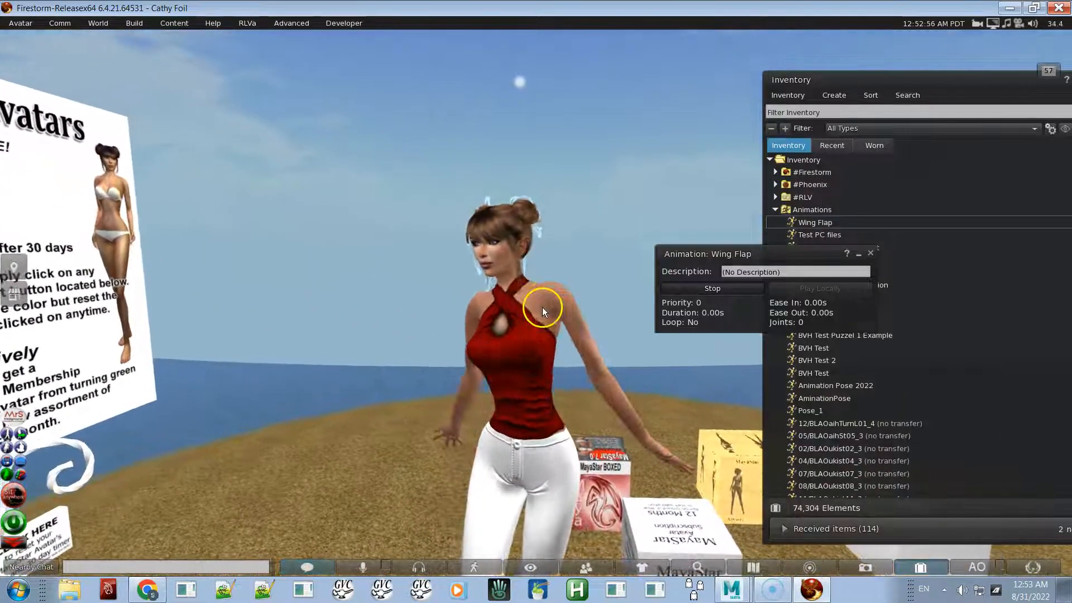
pyautogui.click(754, 288)
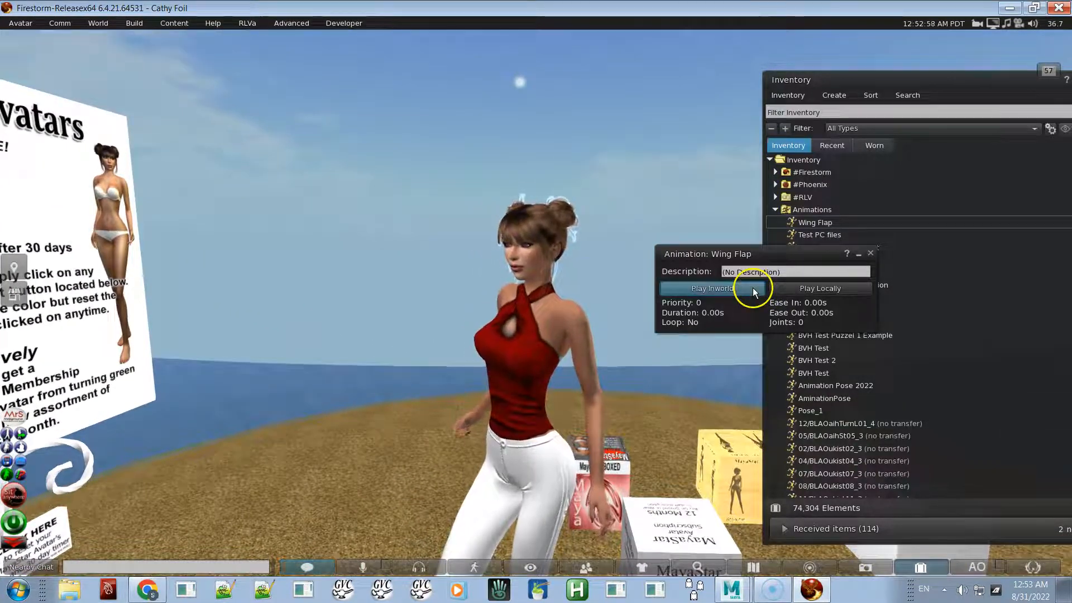
pyautogui.press('Left')
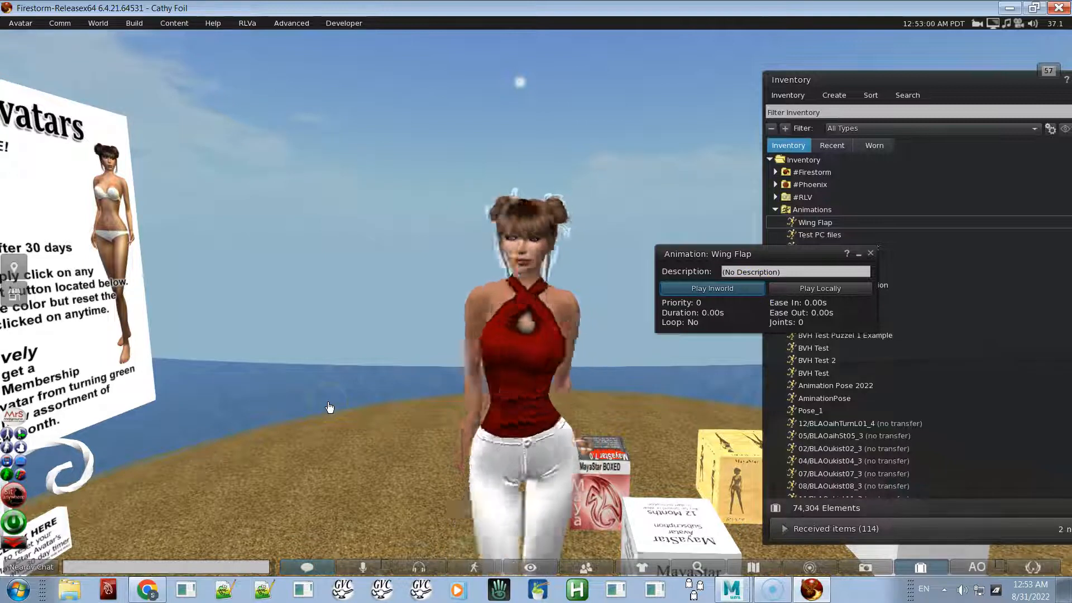